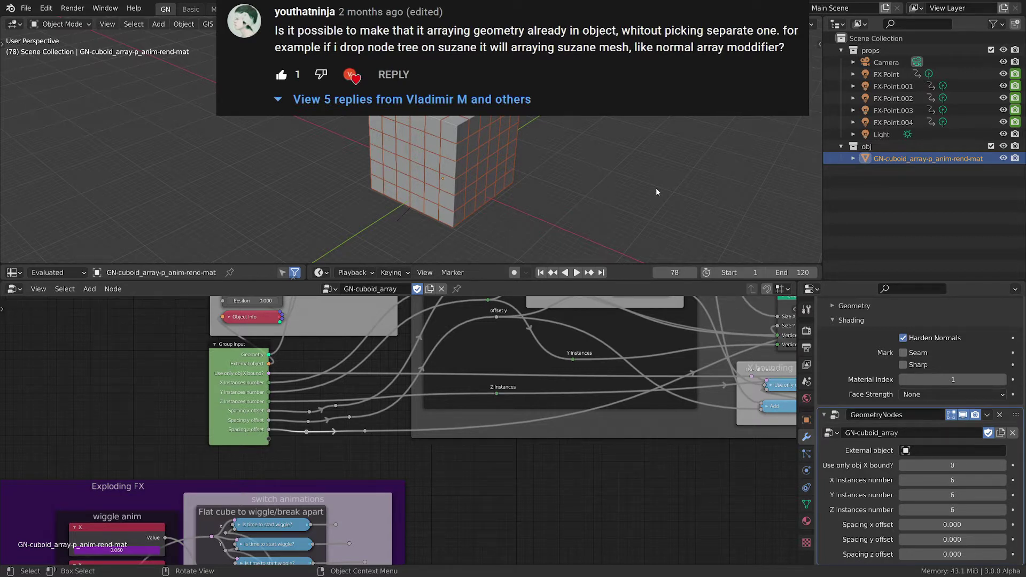
Step: Add a monkey mesh and move it clear of the cuboid array
scroll(496, 127, "up", 1)
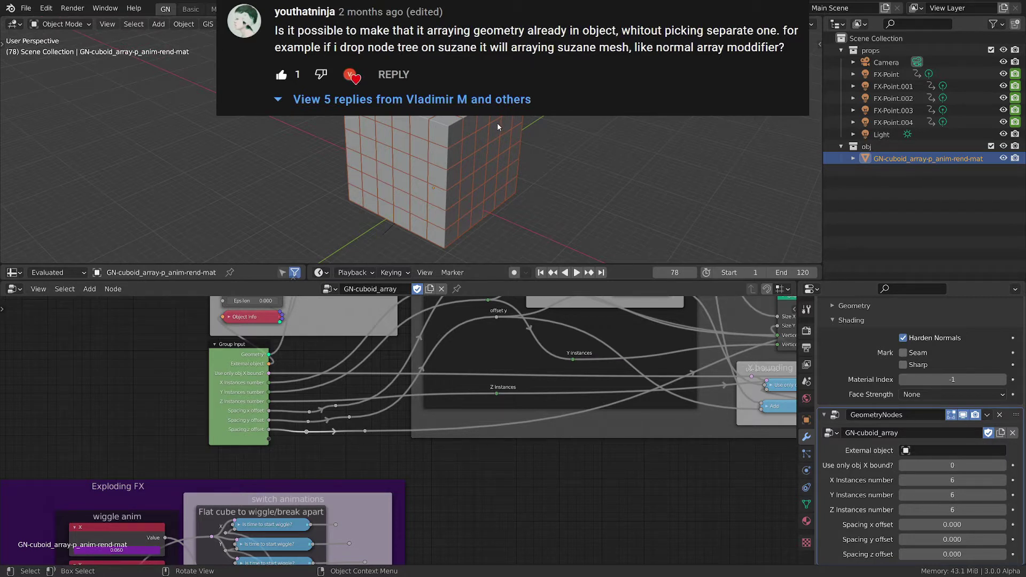
middle_click_drag(499, 123, 358, 162)
key("shift+a")
mouse_move(441, 149)
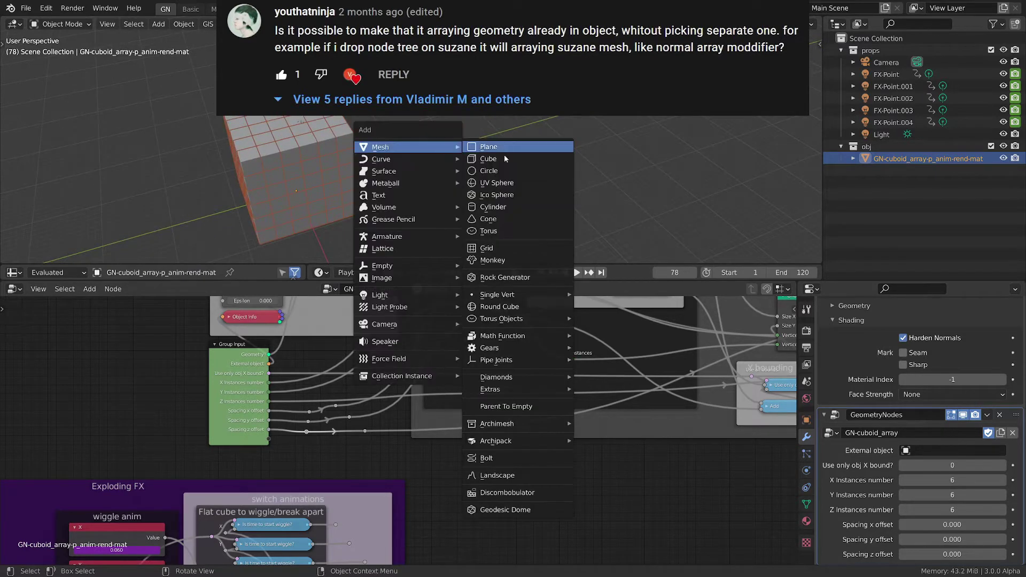
left_click(502, 260)
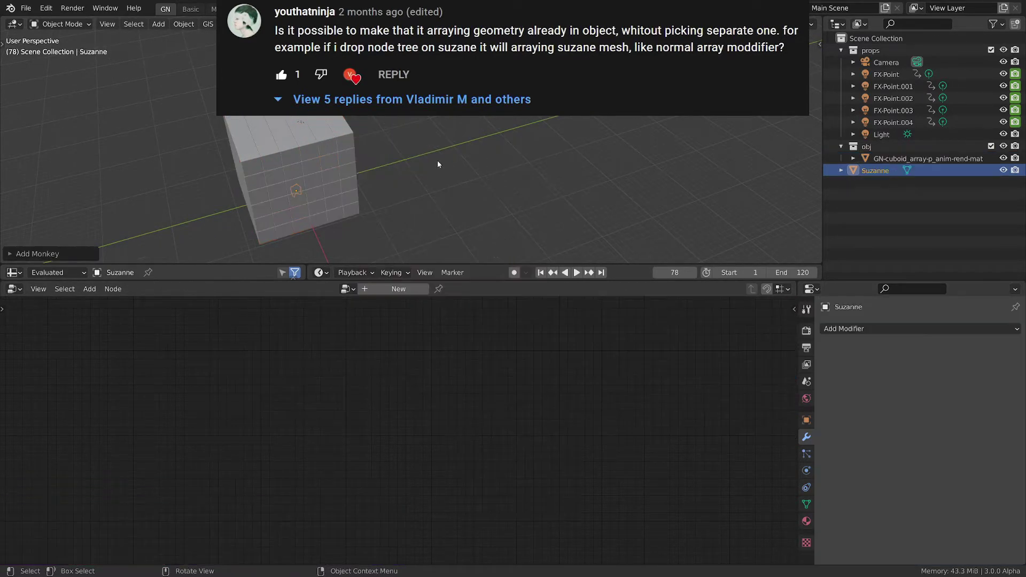
key("g")
left_click(556, 162)
scroll(556, 162, "up", 2)
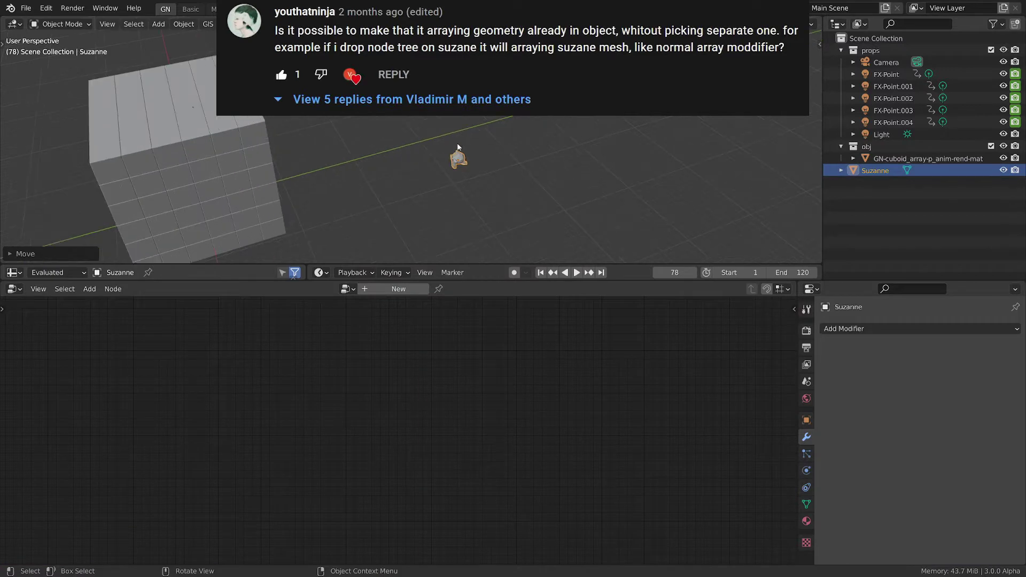
Step: Copy the GeometryNodes modifier from the GN-cuboid_array-p_anim-rend-mat object onto Suzanne
left_click(347, 289)
left_click(368, 309)
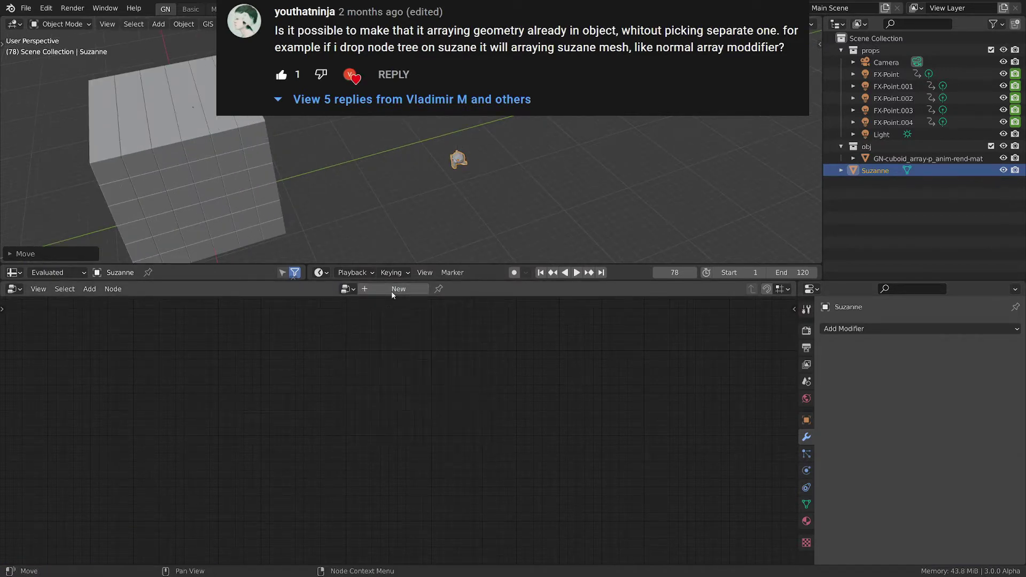
left_click(347, 289)
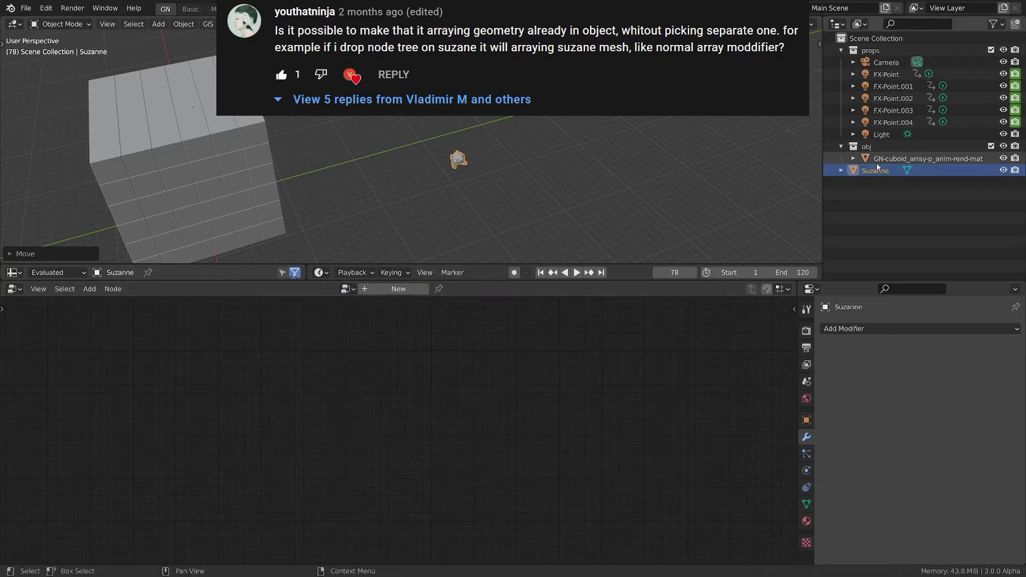
left_click(853, 158)
left_click(865, 195)
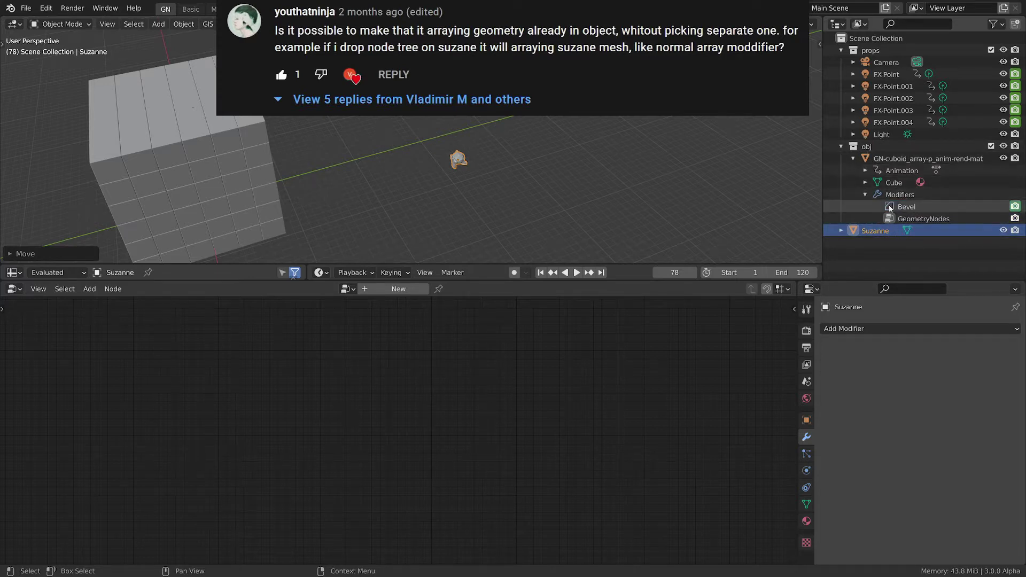
left_click_drag(891, 219, 851, 234)
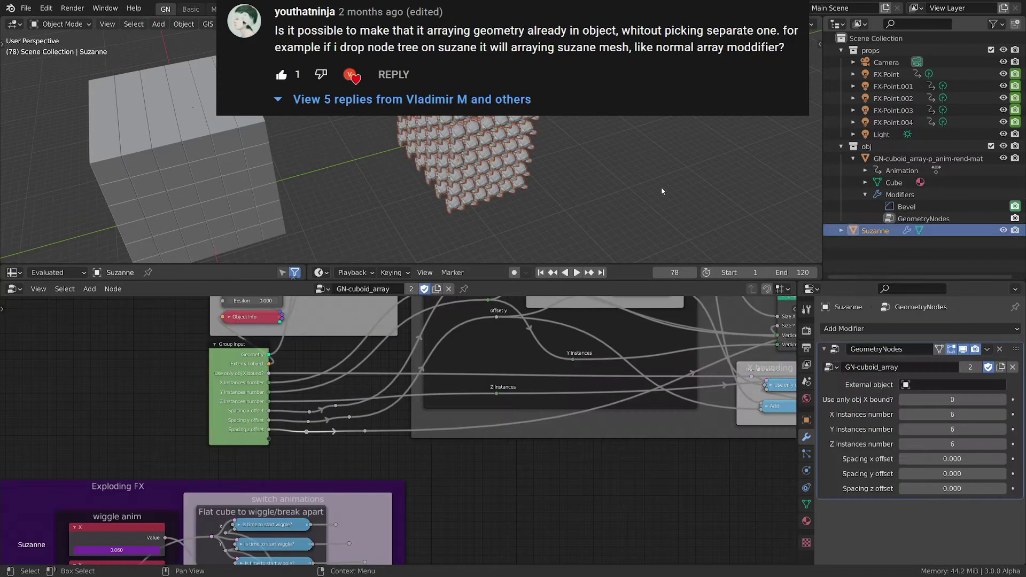
middle_click_drag(586, 152, 531, 142)
scroll(387, 165, "up", 2)
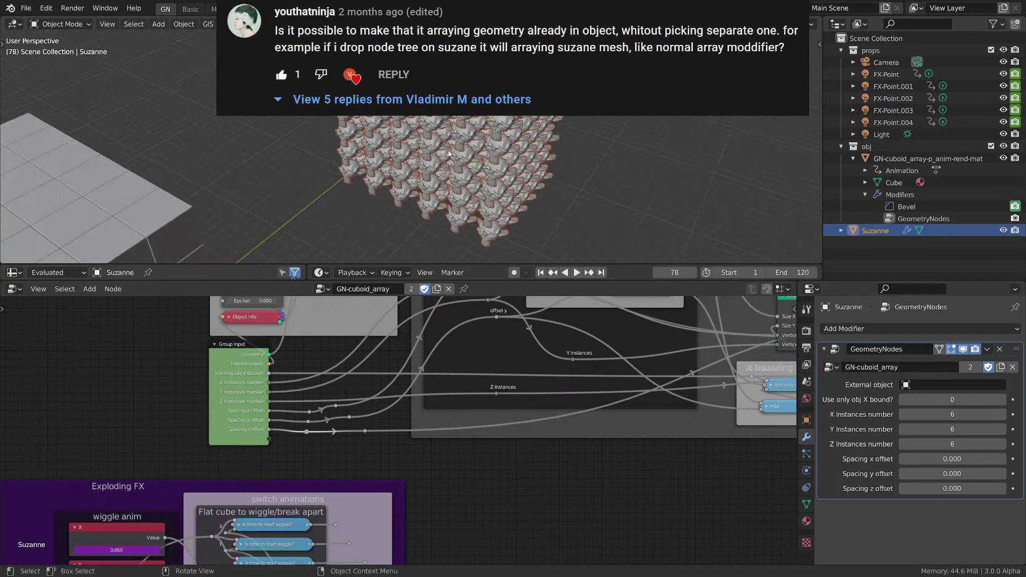
middle_click_drag(641, 159, 609, 172)
Step: Delete the original GN-cuboid_array-p_anim-rend-mat object from the obj collection
left_click(887, 159)
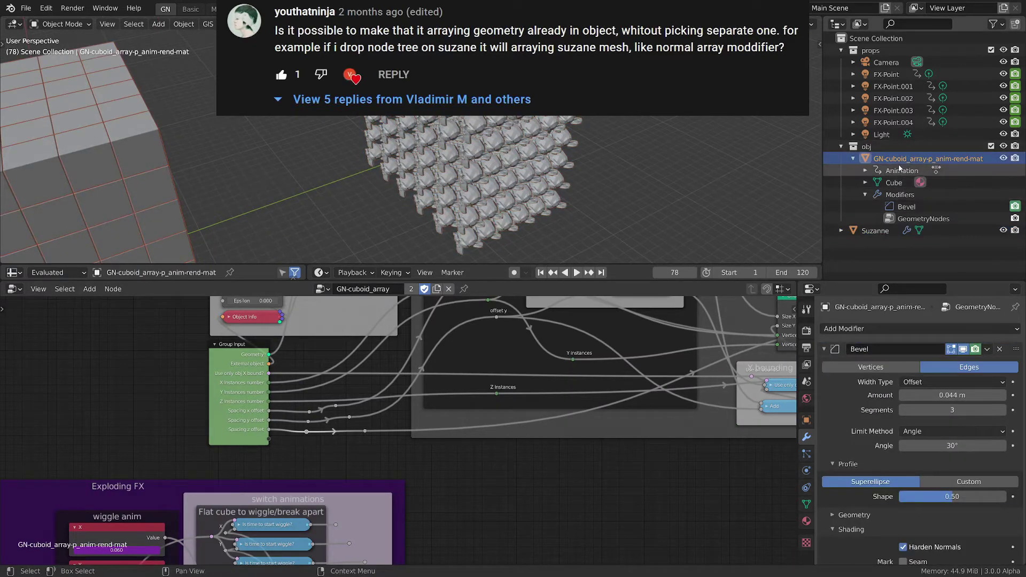
key("x")
middle_click_drag(527, 159, 607, 151)
scroll(529, 160, "up", 3)
middle_click_drag(529, 160, 465, 128)
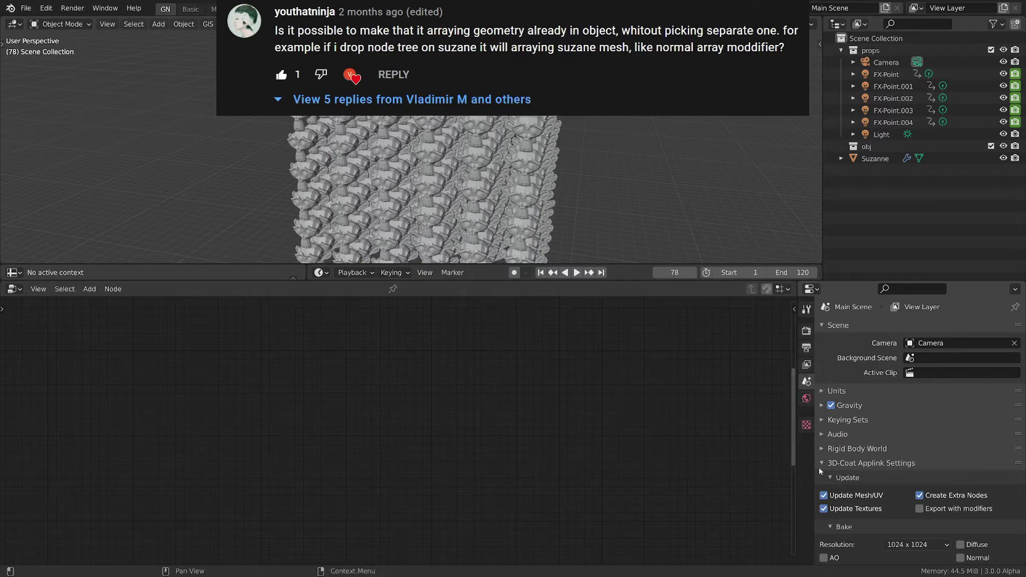
Step: Set Suzanne's array to 3 instances each in X, Y and Z
left_click(876, 158)
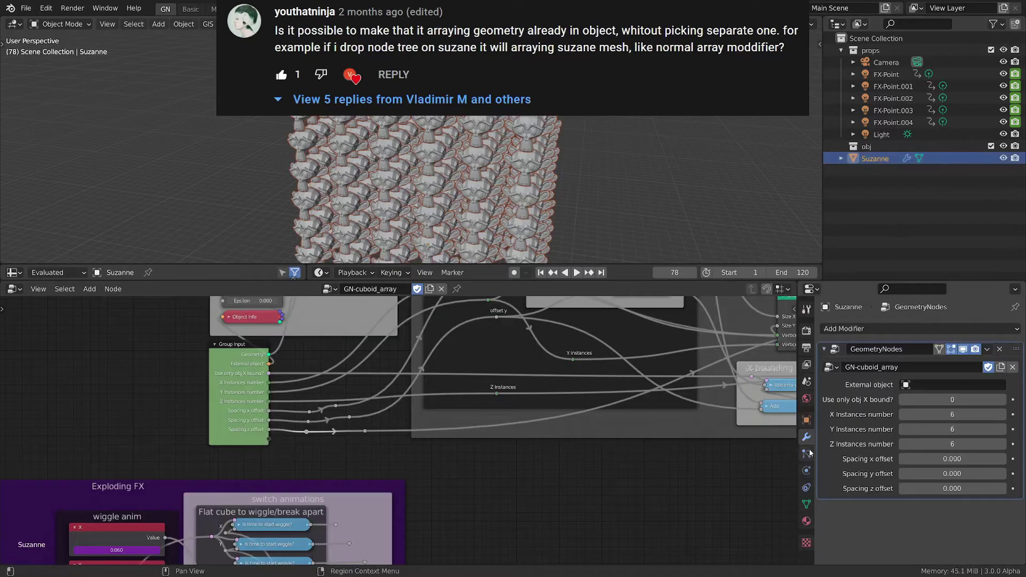
mouse_move(959, 414)
left_mouse_down()
mouse_move(924, 415)
mouse_move(946, 415)
left_mouse_up()
middle_click_drag(534, 218, 584, 224)
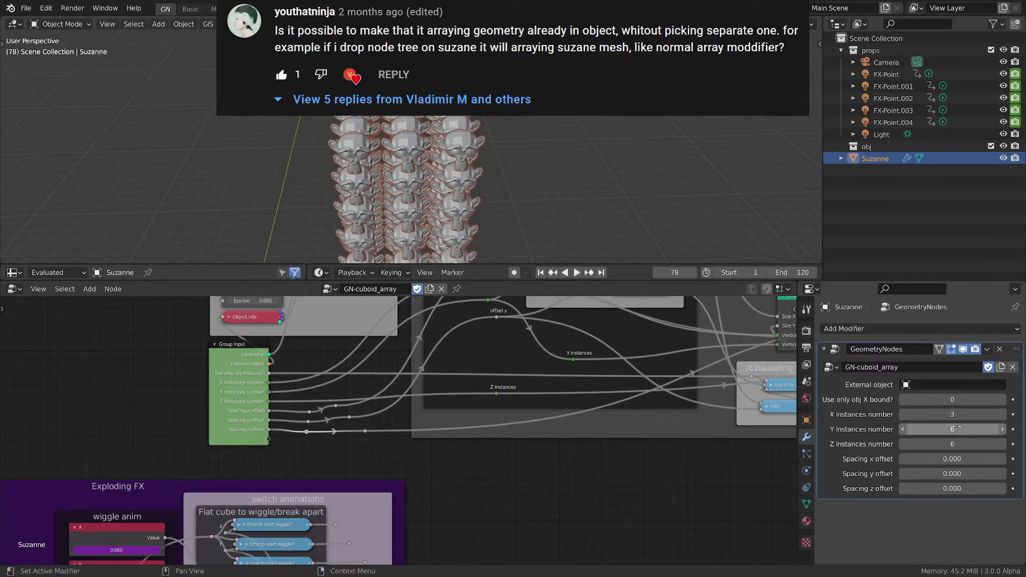
mouse_move(956, 427)
left_mouse_down()
mouse_move(938, 426)
mouse_move(952, 437)
left_mouse_up()
middle_click_drag(593, 227, 547, 222)
middle_click_drag(759, 224, 470, 140)
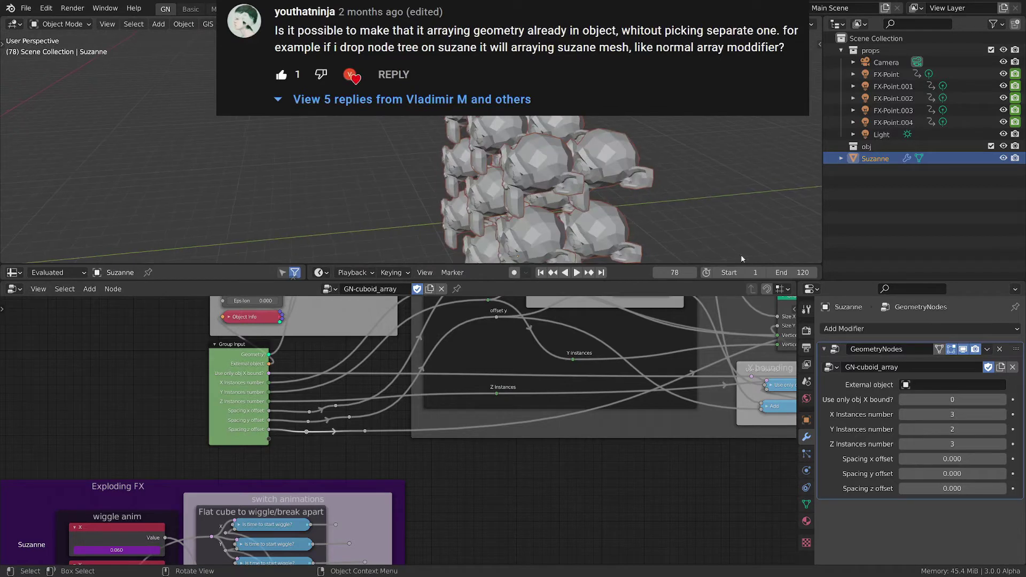
left_click(996, 425)
middle_click_drag(593, 224, 631, 167)
Step: Rescale the Suzanne array and set its spacing offsets to 0.940 in x, 1.950 in y and 1.220 in z
scroll(631, 167, "down", 1)
middle_click_drag(566, 176, 593, 195)
key("s")
left_click(634, 155)
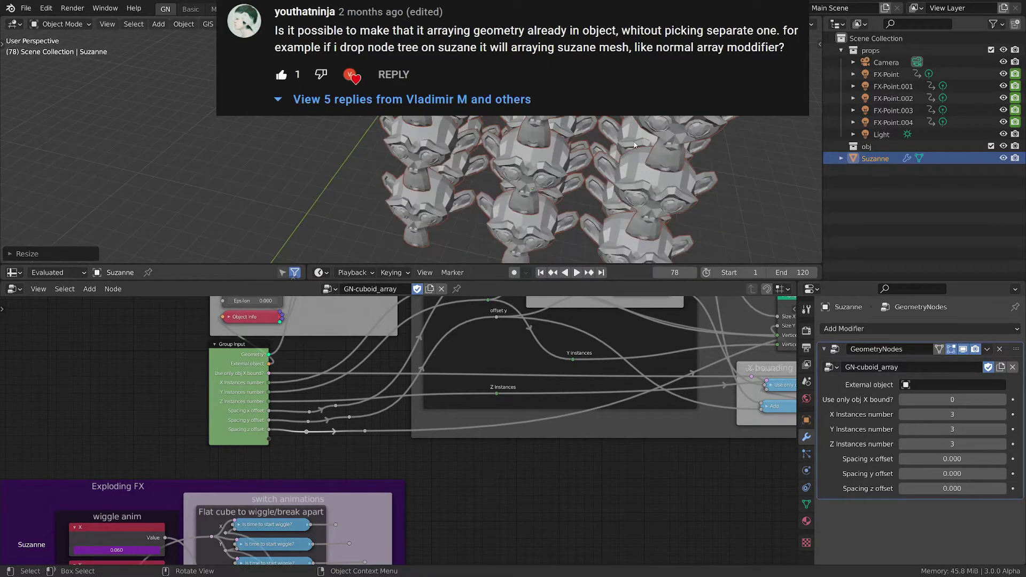
scroll(635, 155, "down", 3)
mouse_move(634, 155)
middle_mouse_down()
mouse_move(612, 149)
mouse_move(619, 152)
middle_mouse_up()
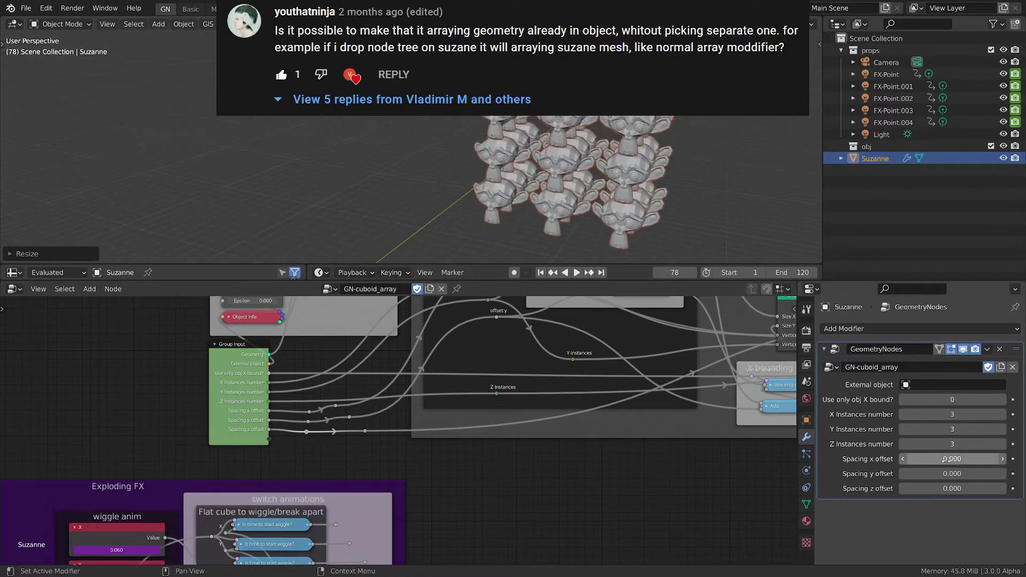
left_click_drag(947, 459, 996, 488)
middle_click_drag(679, 140, 405, 157)
Step: Add a torus mesh and copy Suzanne's GeometryNodes modifier onto it
key("shift+a")
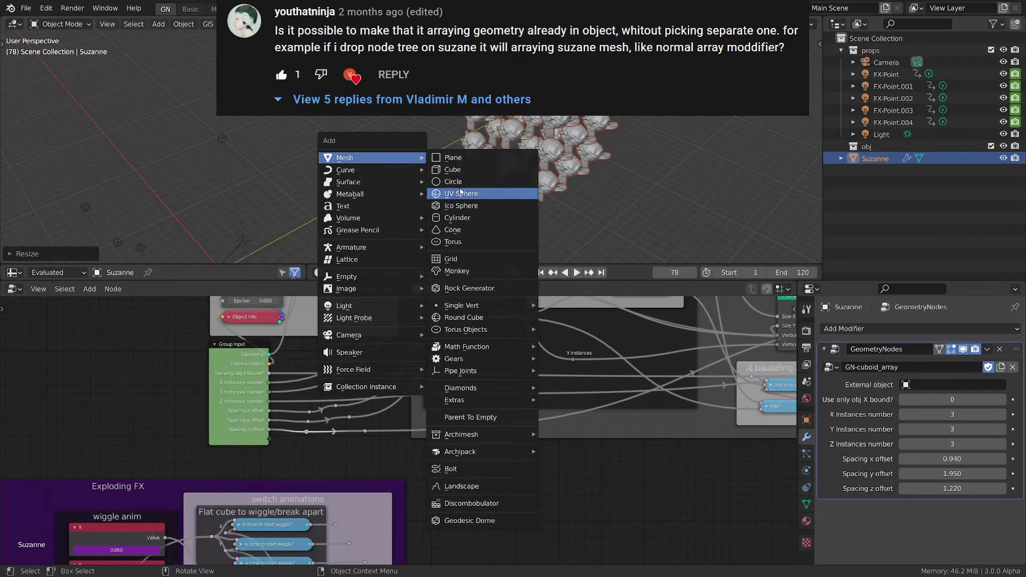
left_click(466, 239)
middle_click_drag(466, 237, 342, 211)
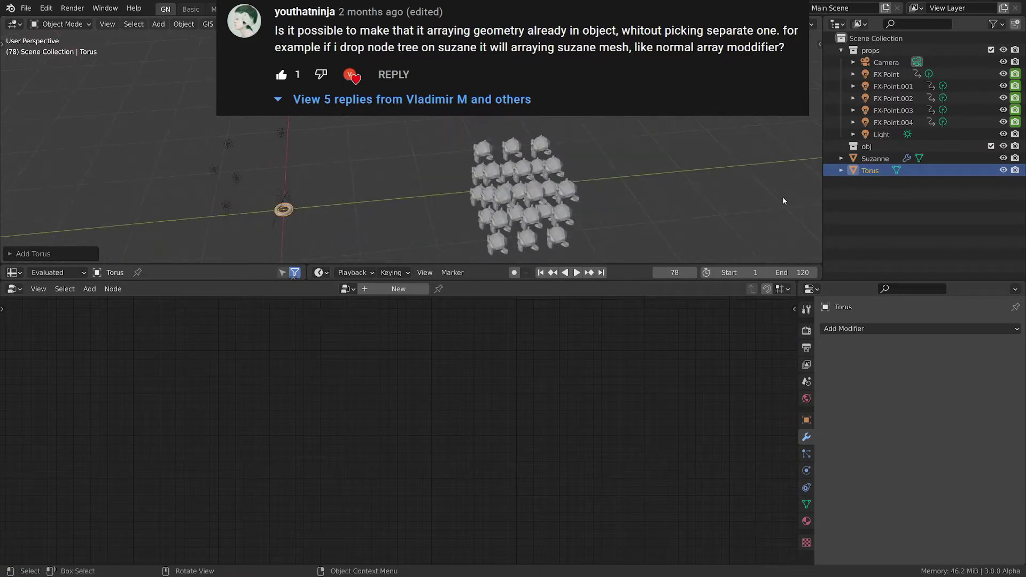
left_click(841, 158)
mouse_move(868, 184)
left_mouse_down()
mouse_move(886, 187)
mouse_move(870, 194)
left_mouse_up()
middle_click_drag(299, 219, 321, 218)
scroll(368, 194, "up", 5)
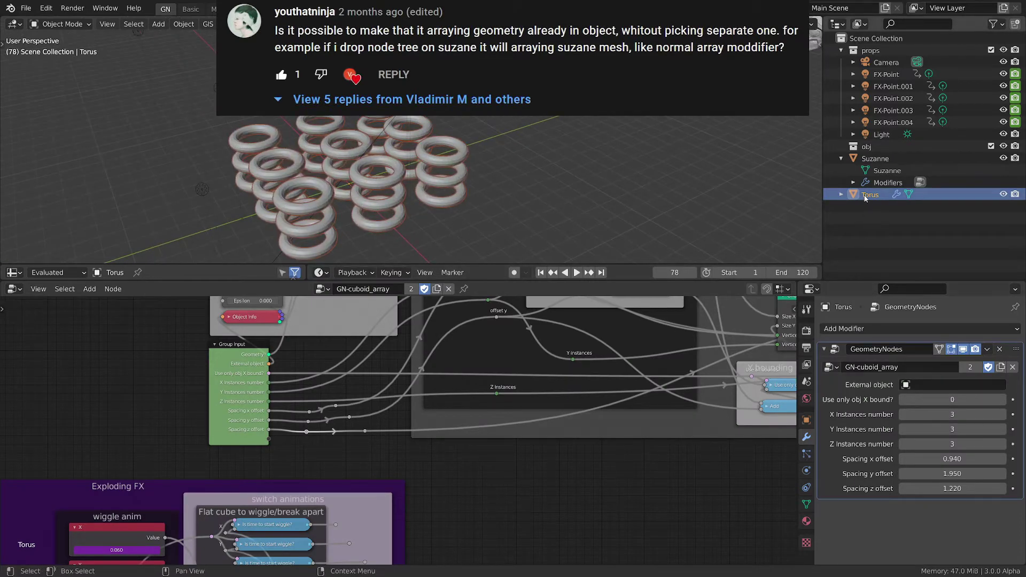
Step: Set the torus array to 8 X instances and 6 Y instances
left_click_drag(934, 419, 962, 419)
scroll(473, 126, "down", 5)
middle_click_drag(473, 126, 495, 163)
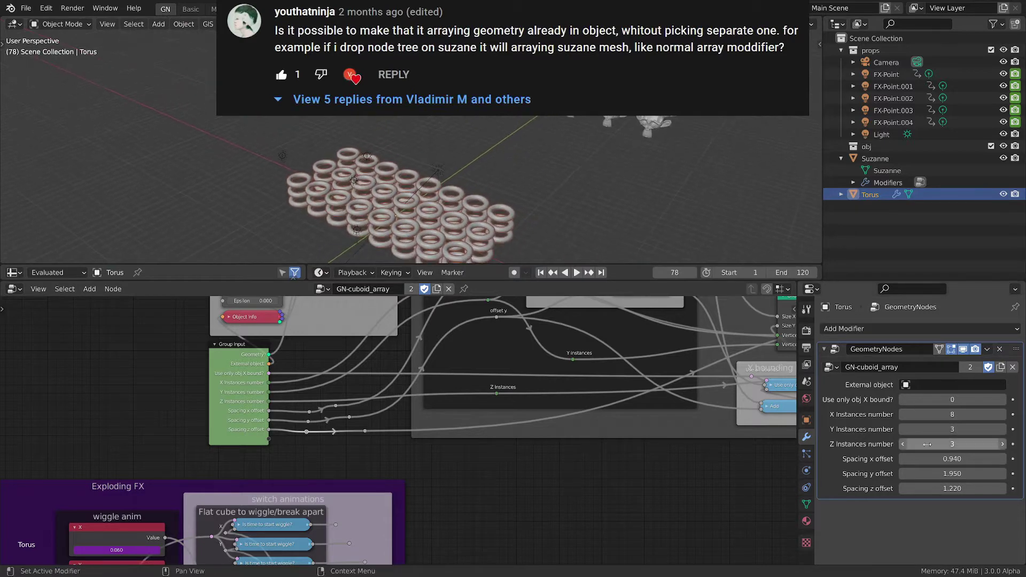
left_click_drag(952, 429, 978, 429)
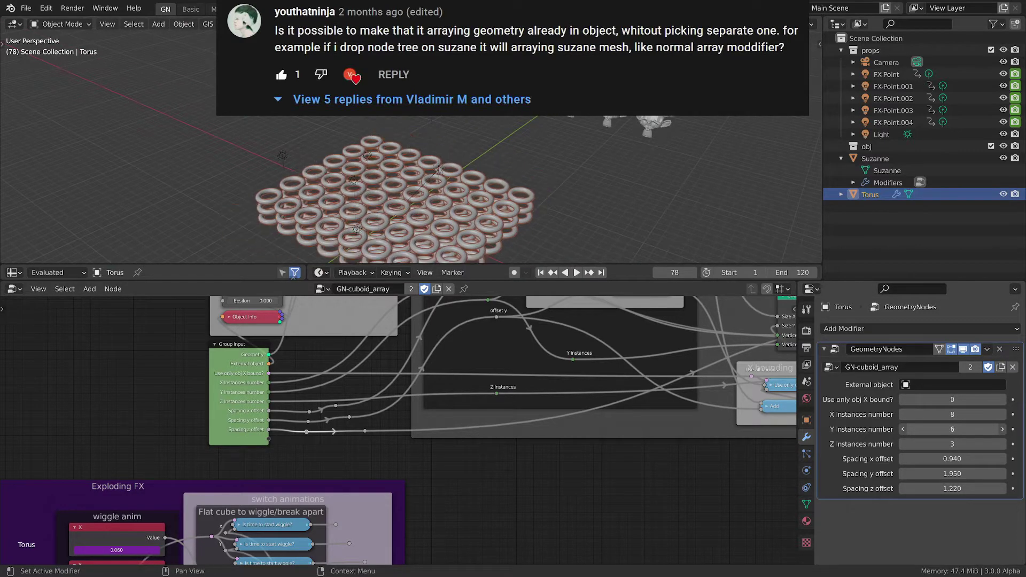
middle_click_drag(616, 248, 550, 210)
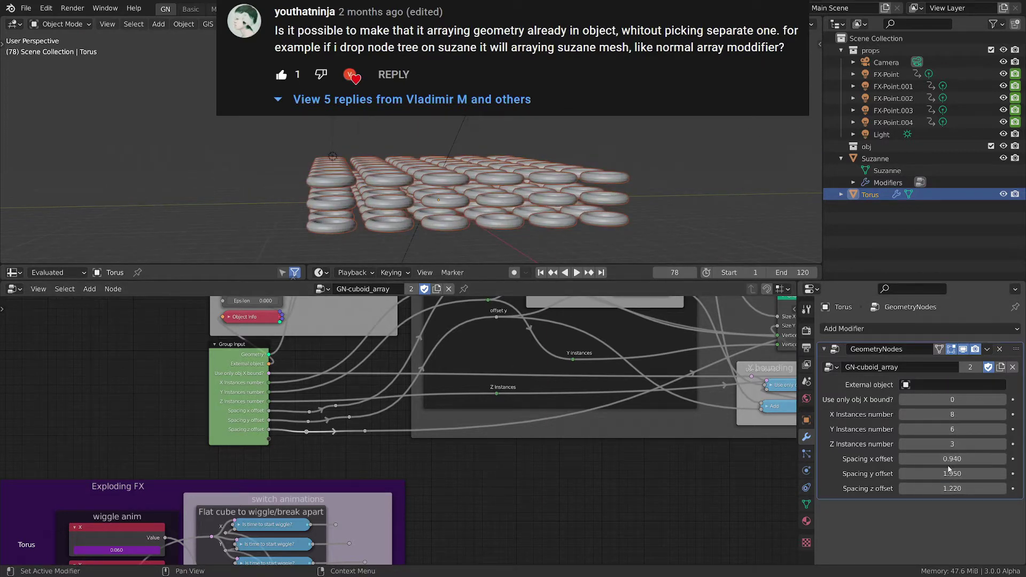
Step: Set the torus array's spacing offsets to 0.790 in x, -0.330 in y and 0.310 in z
left_click_drag(958, 465, 937, 465)
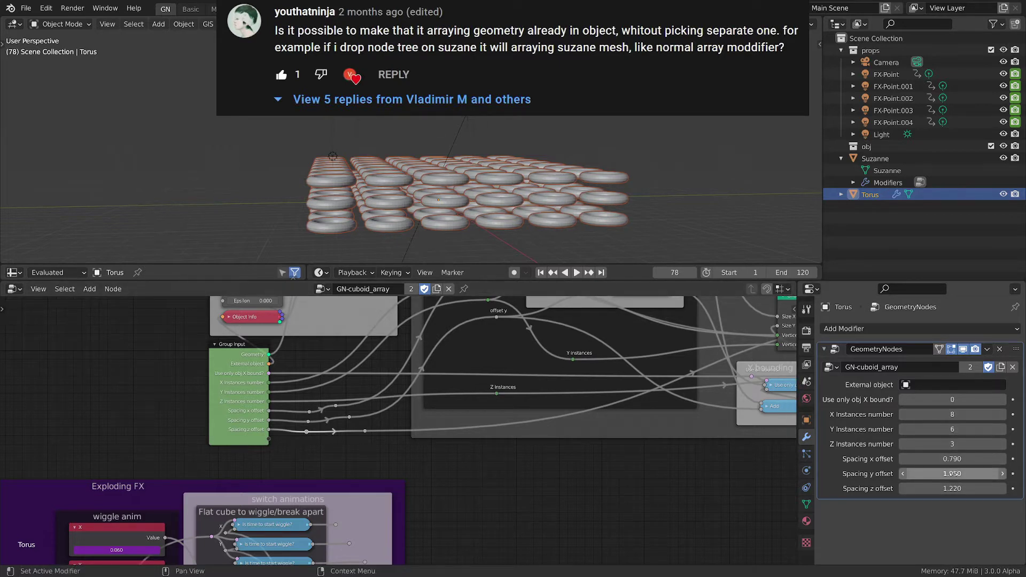
left_click_drag(950, 473, 830, 474)
left_click_drag(952, 488, 916, 488)
Step: Inspect the driver expression of the X value node in the wiggle anim frame
middle_click_drag(409, 511, 614, 323)
middle_click_drag(218, 384, 192, 412)
scroll(233, 374, "up", 3)
scroll(423, 370, "down", 1)
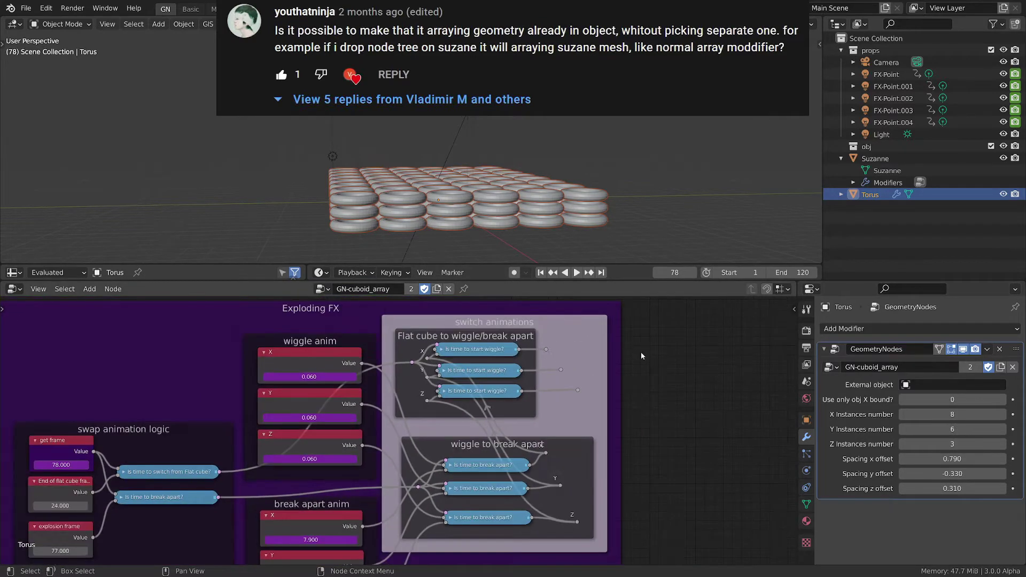
scroll(247, 317, "up", 2)
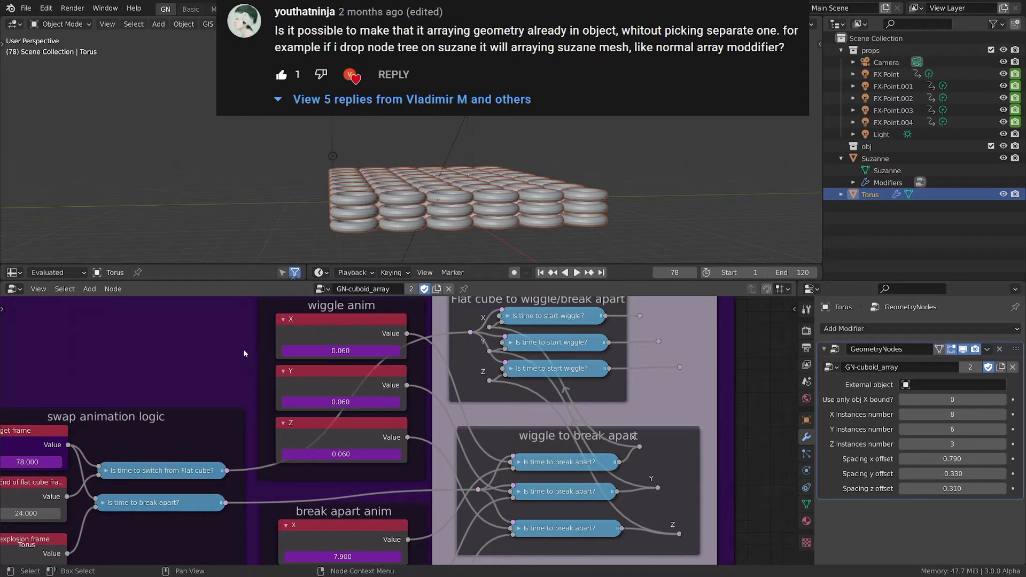
left_click(358, 351)
type("abs(sin(frame))/abs(cos(frame)*10)")
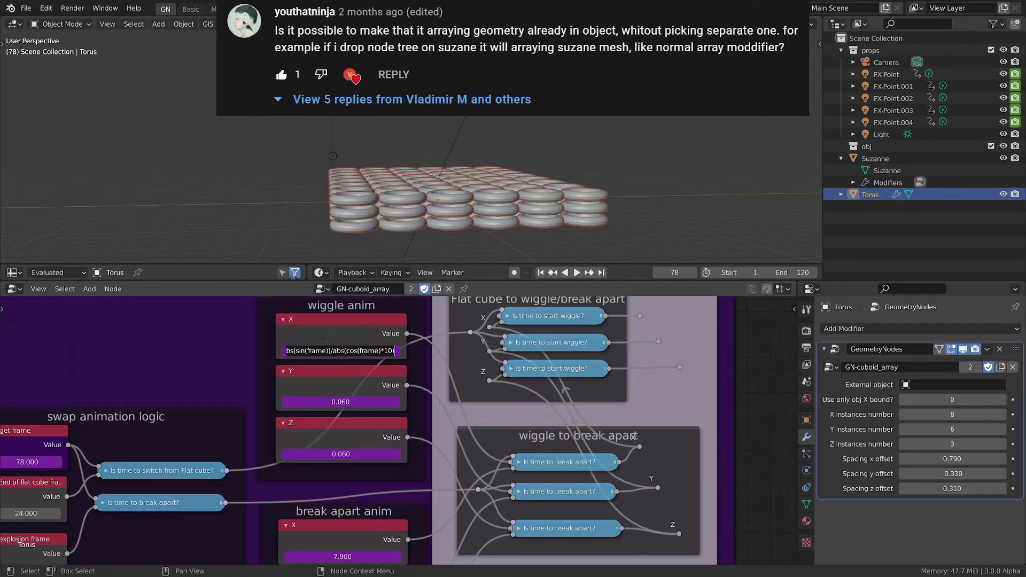
key("Return")
Step: Widen the X value node in the wiggle anim frame and review its complete driver expression
left_click_drag(278, 336, 257, 336)
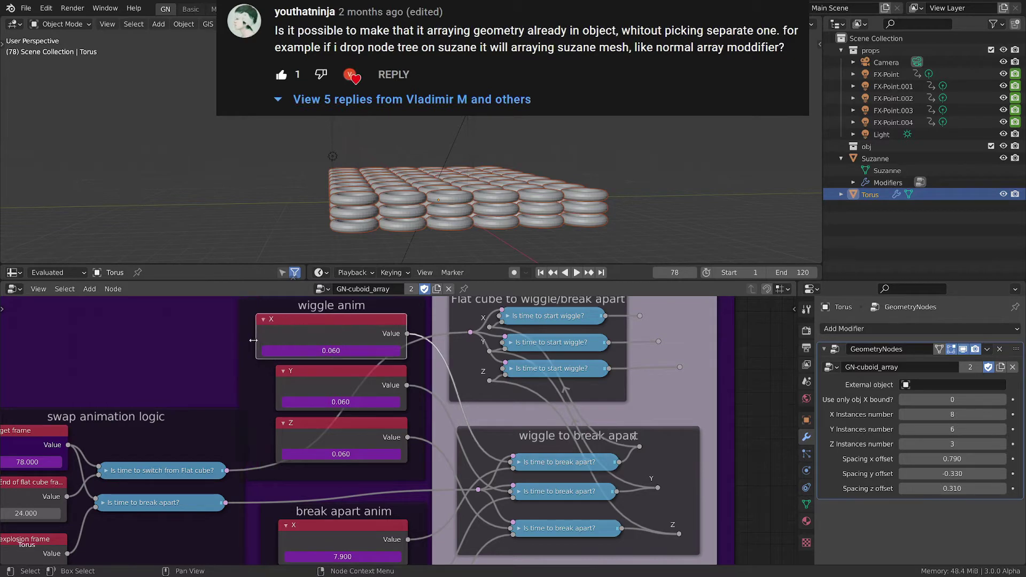
scroll(273, 334, "up", 1)
double_click(358, 354)
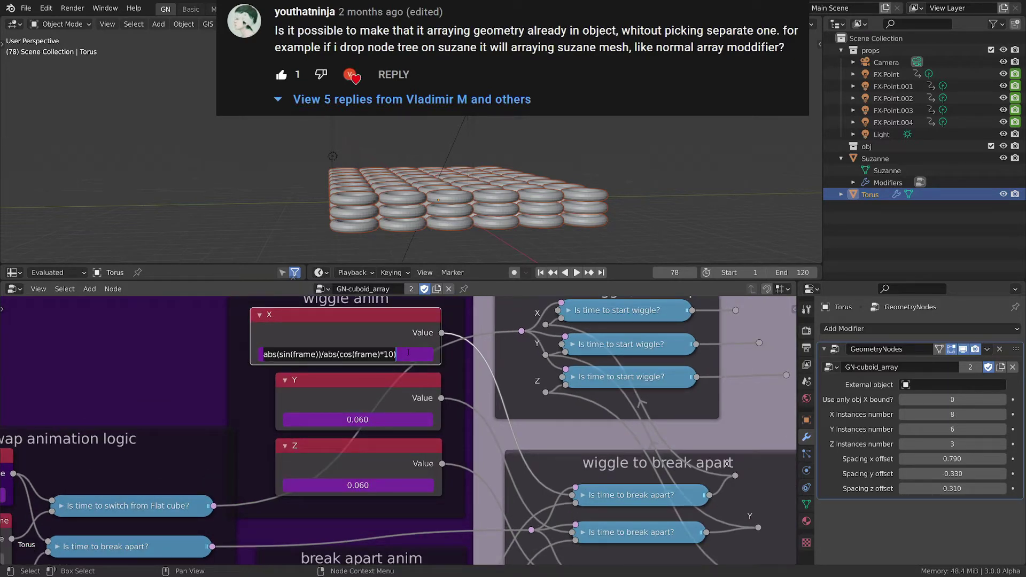
key("Return")
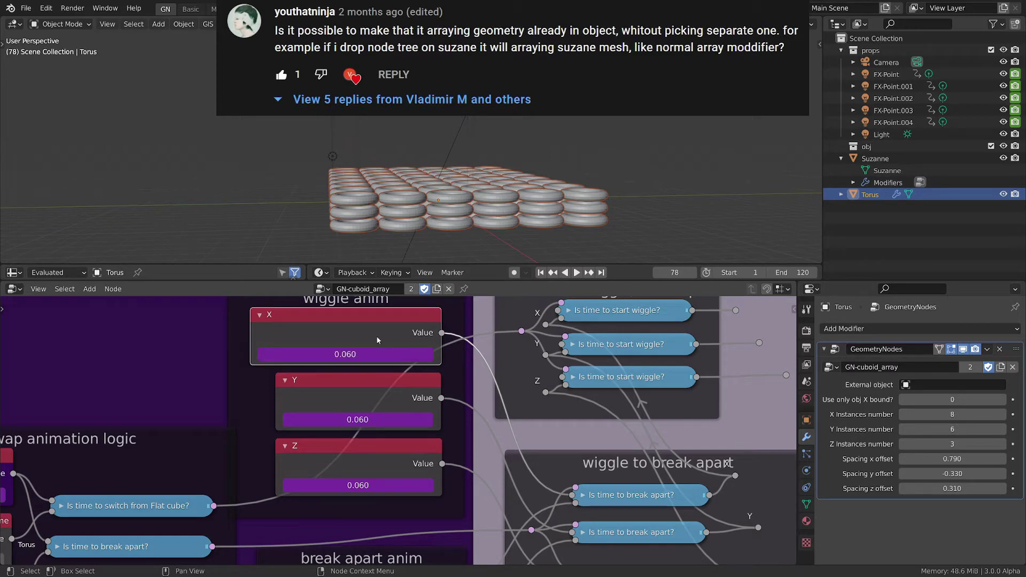
scroll(388, 414, "down", 2)
middle_click_drag(438, 140, 509, 122)
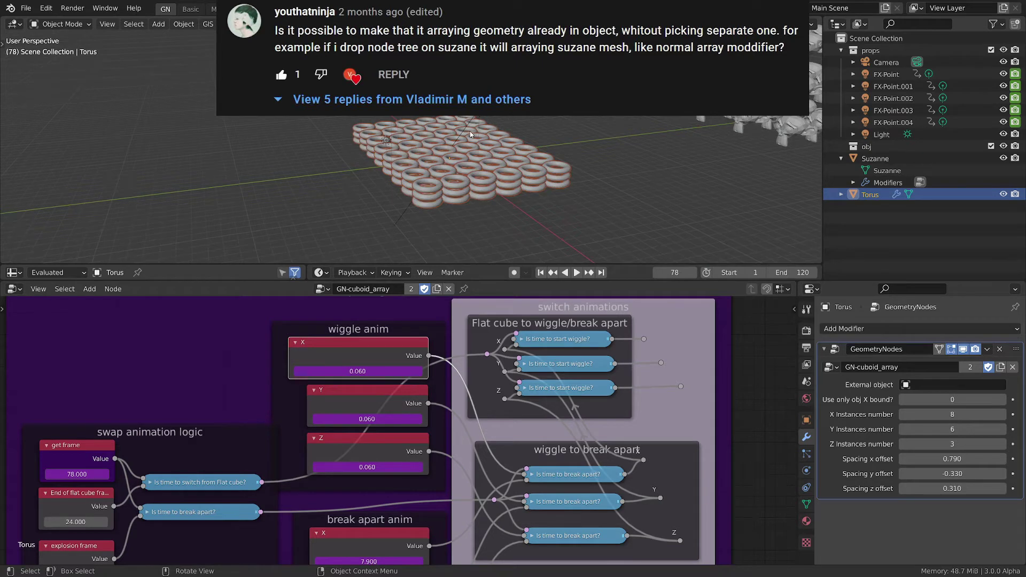
Step: Close the current Blender file without saving its changes
left_click(27, 8)
key("ctrl+q")
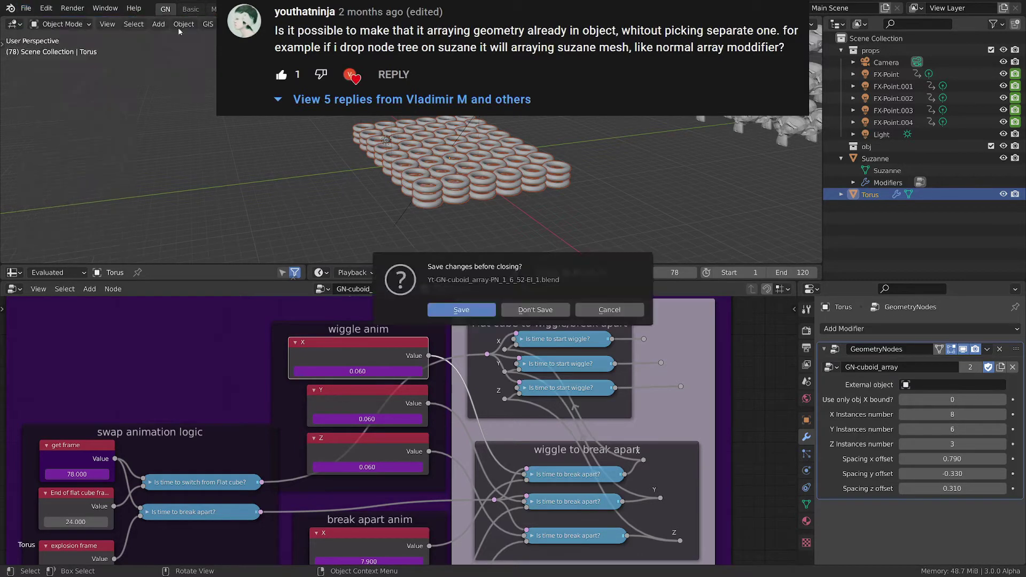
left_click(542, 310)
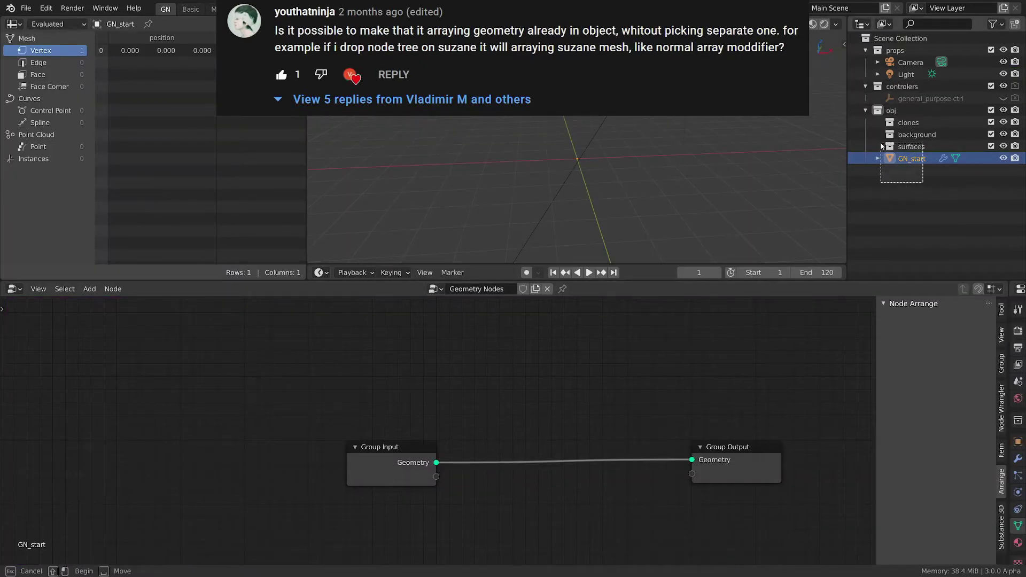
Step: In the start scene, delete the background, surfaces and controlers collections along with the GN_start and general_purpose-ctrl objects
left_click_drag(882, 146, 887, 132)
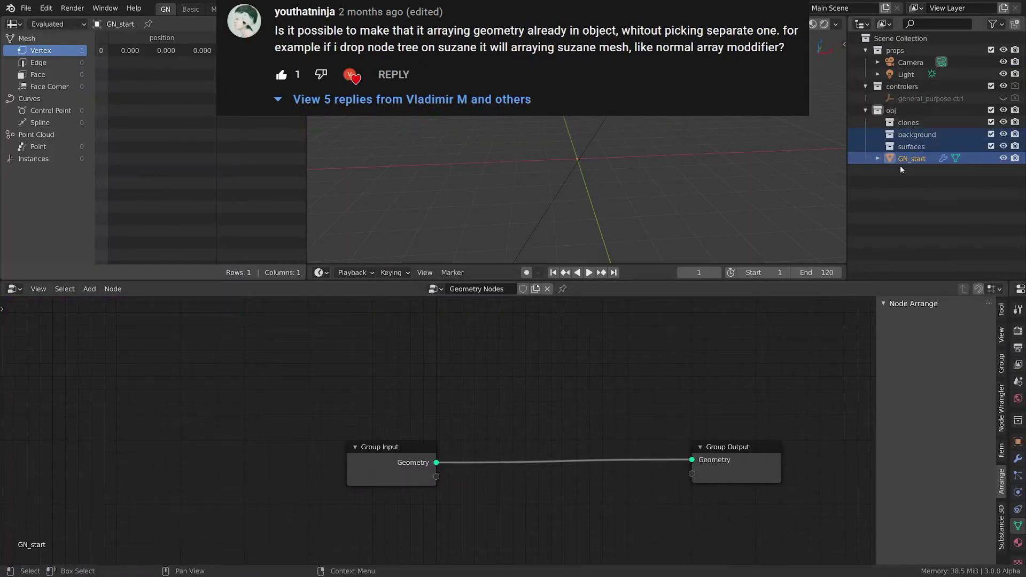
key("x")
left_click(905, 89)
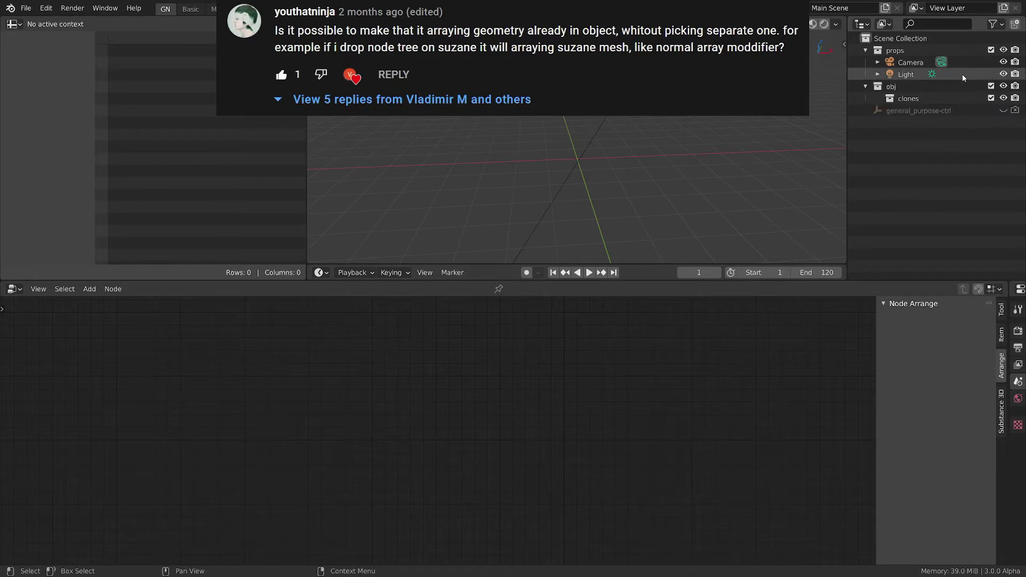
key("x")
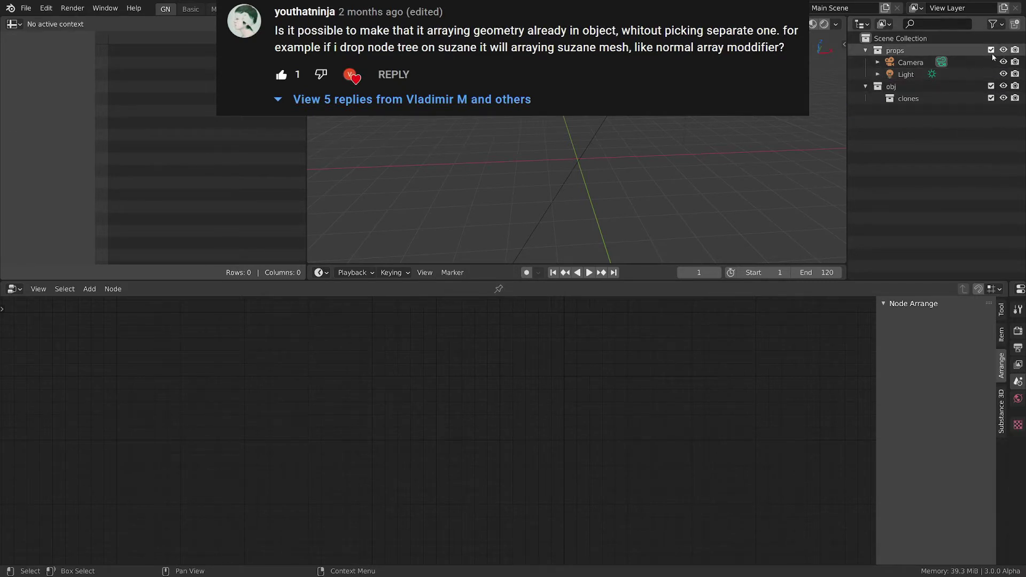
Step: Exclude the props collection from the view layer, shrink the spreadsheet to enlarge the 3D viewport, and turn the outliner into a Properties editor
left_click(991, 49)
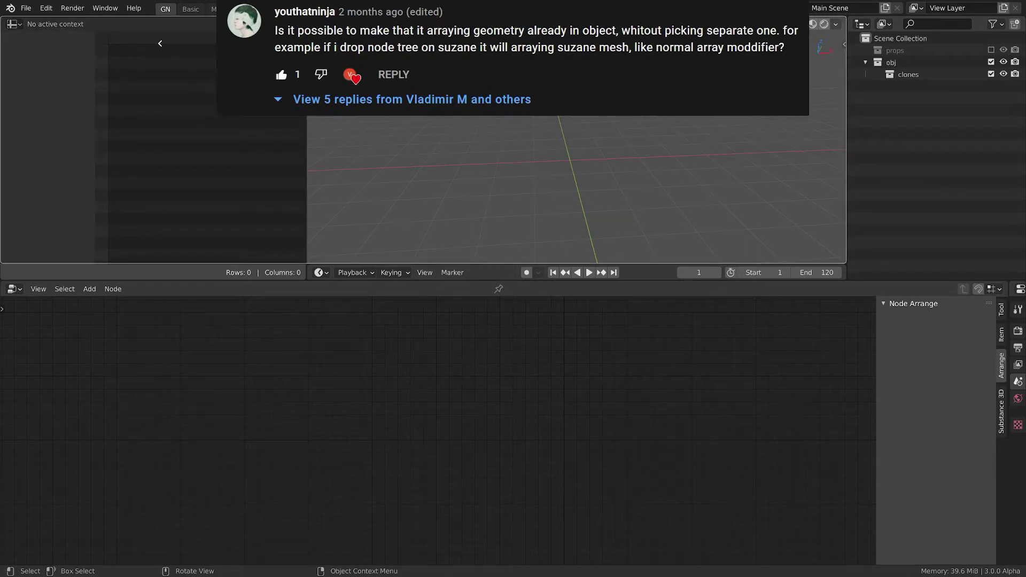
left_click_drag(159, 43, 161, 47)
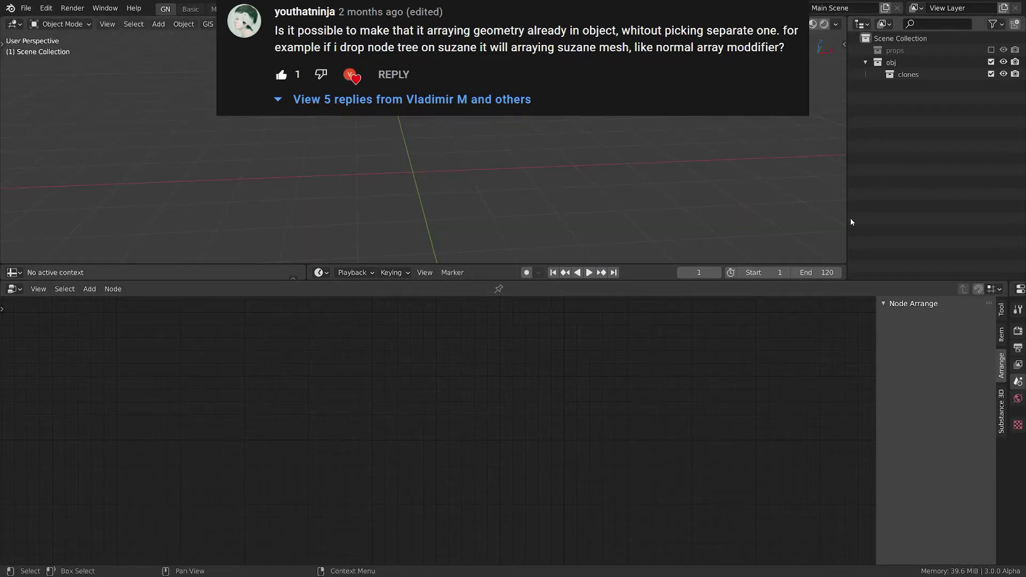
left_click(866, 24)
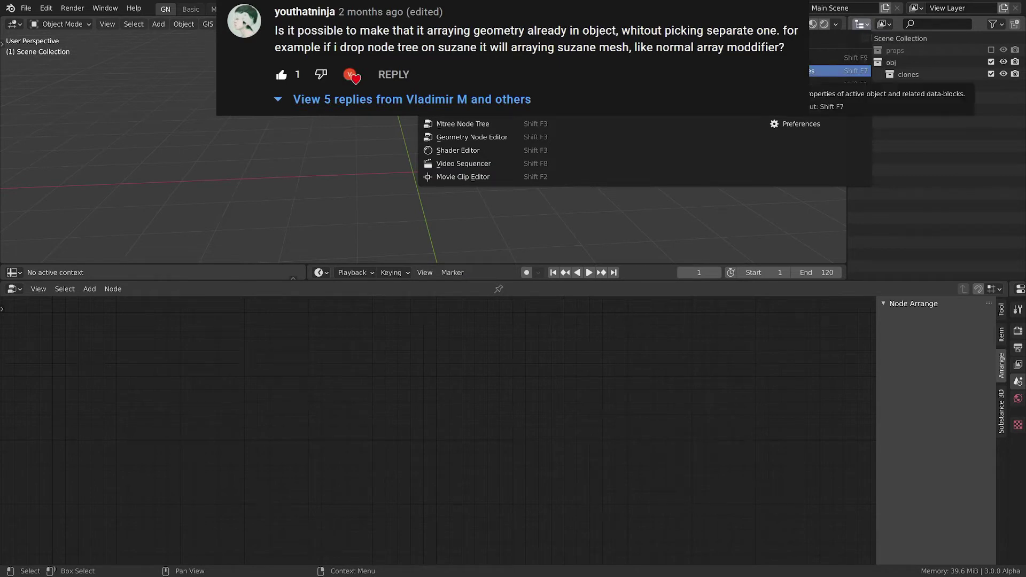
left_click(839, 71)
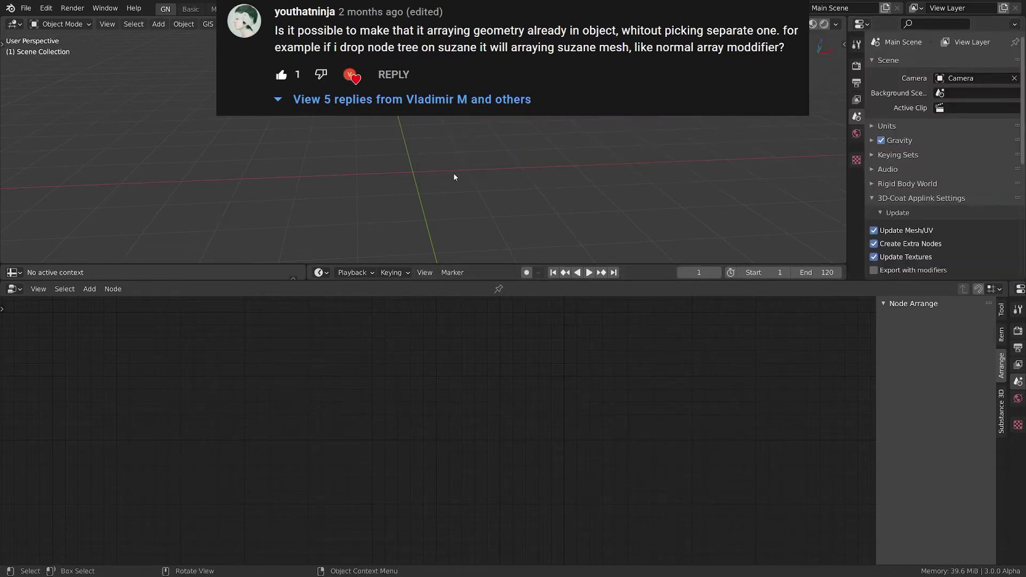
Step: Add a cube mesh, create a new geometry node tree on it, and display its modifier properties
key("shift+a")
key("c")
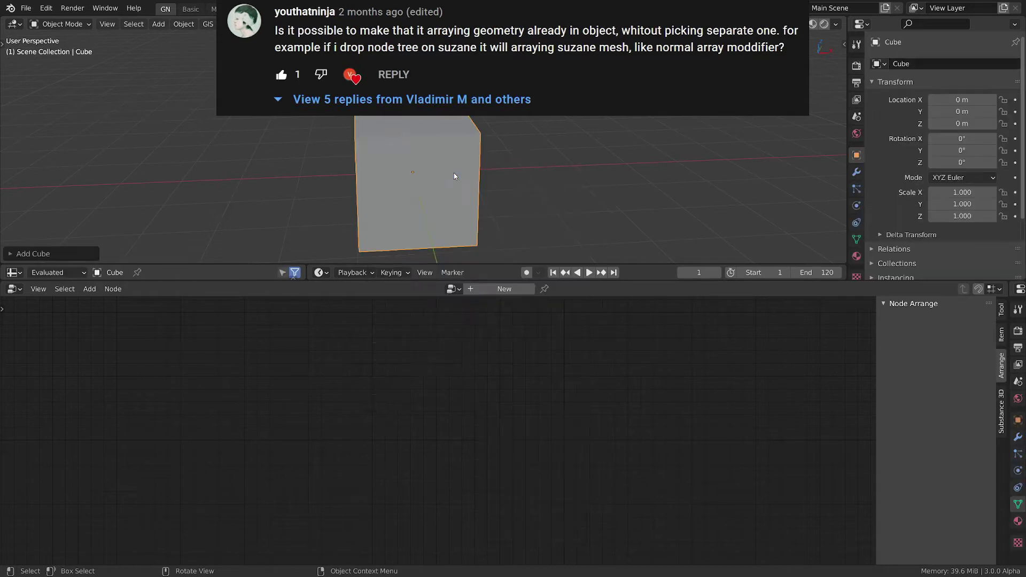
left_click(515, 289)
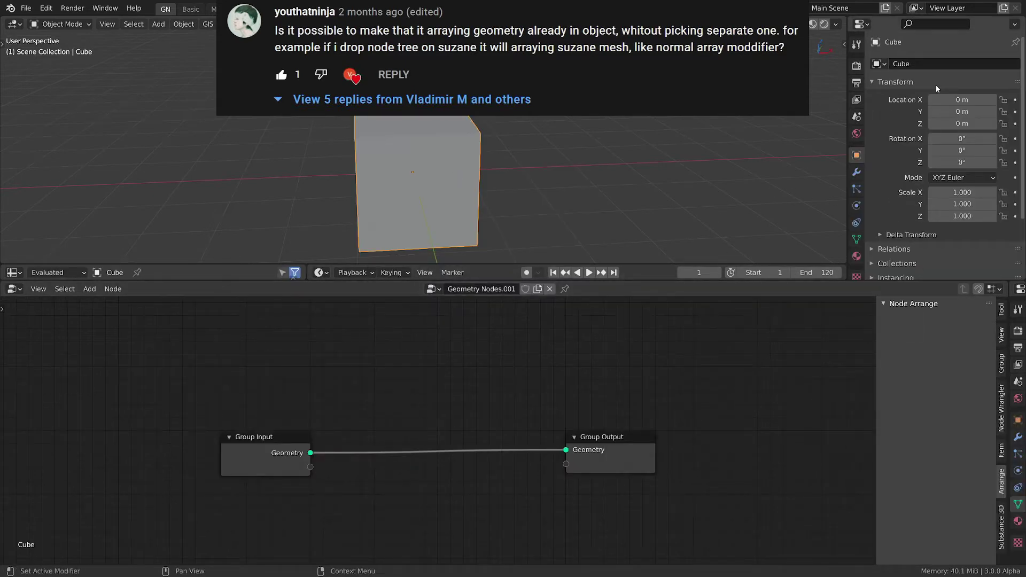
left_click(856, 172)
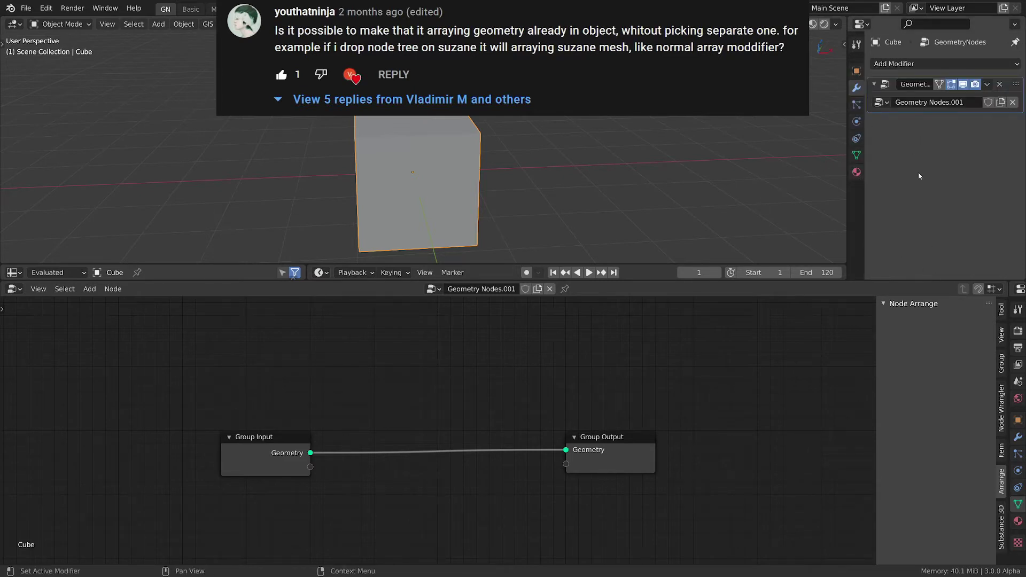
Step: Spread the Group Input and Group Output nodes apart and place a Grid mesh primitive node above their link
left_click_drag(273, 439, 226, 442)
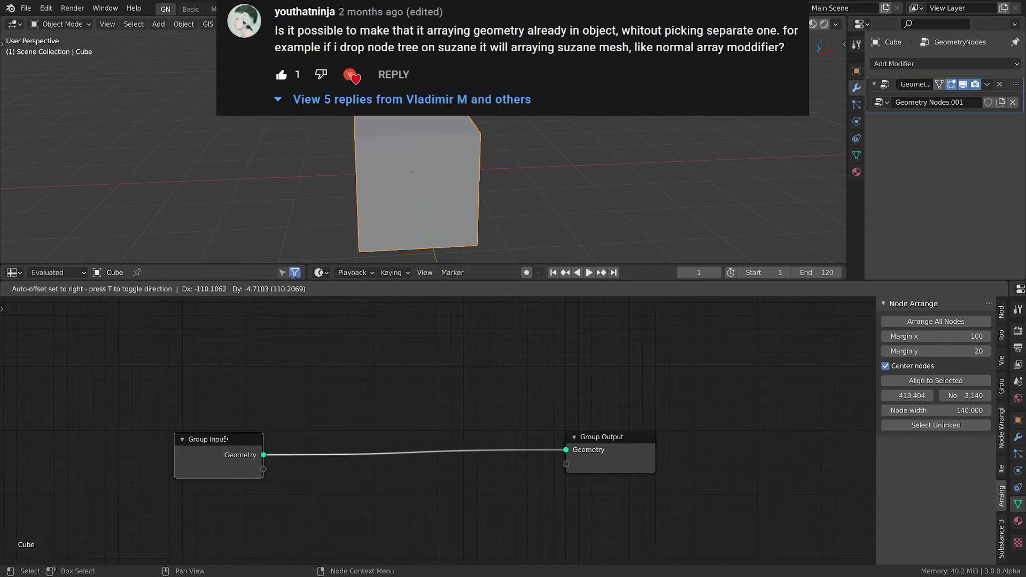
left_click_drag(616, 451, 725, 452)
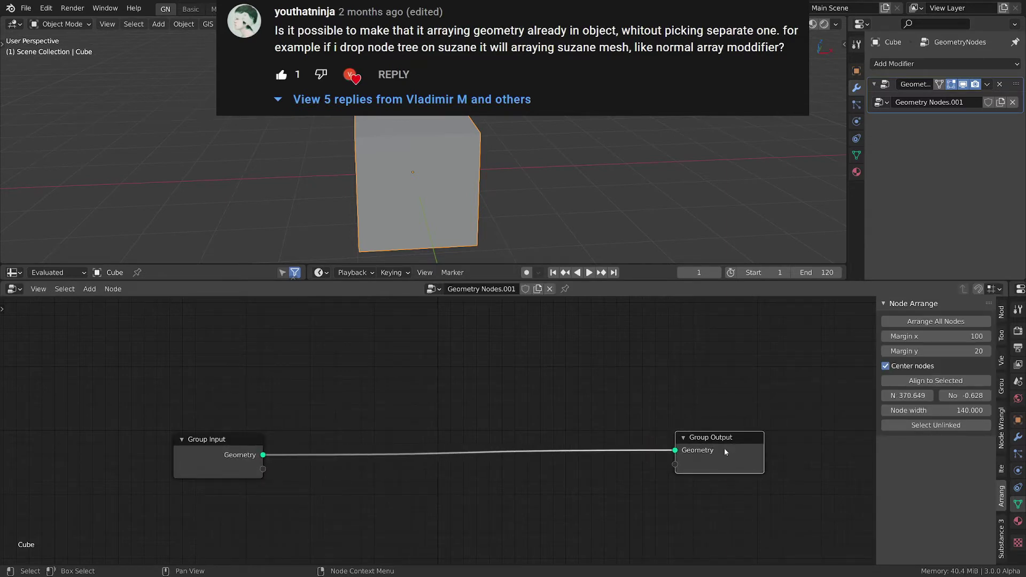
left_click(335, 382)
key("shift+a")
key("s")
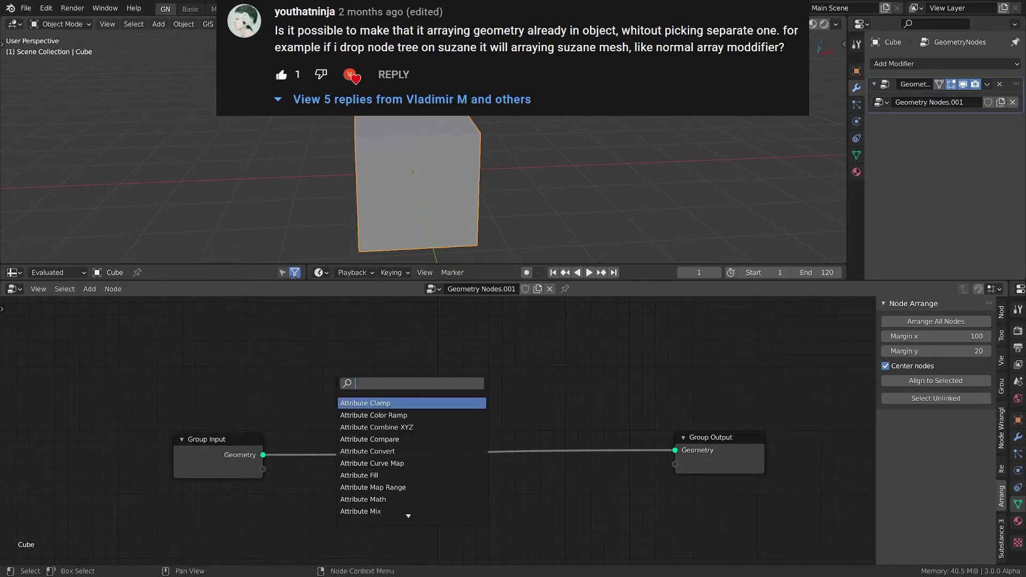
type("g")
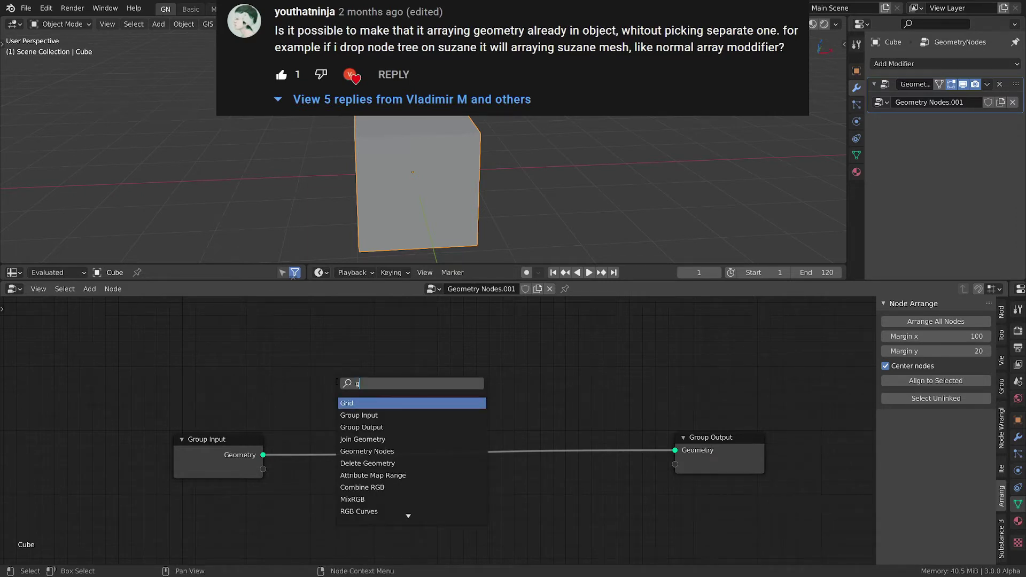
key("Return")
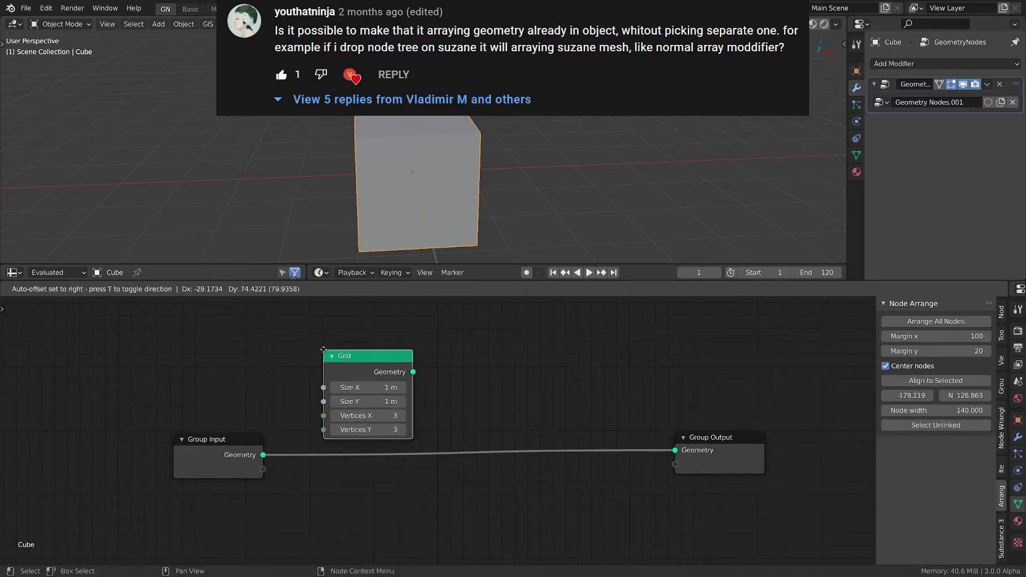
left_click(323, 350)
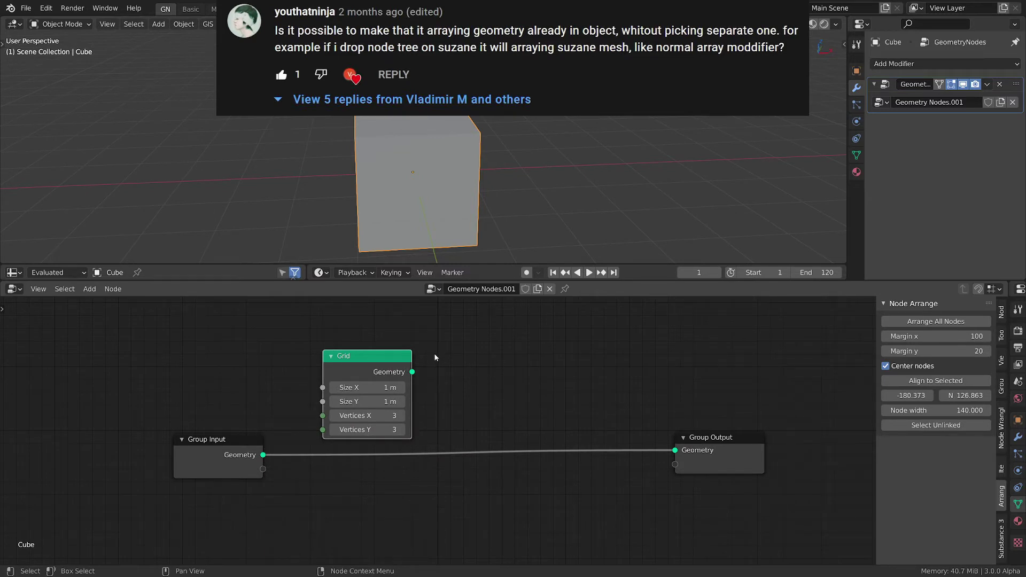
key("shift+a")
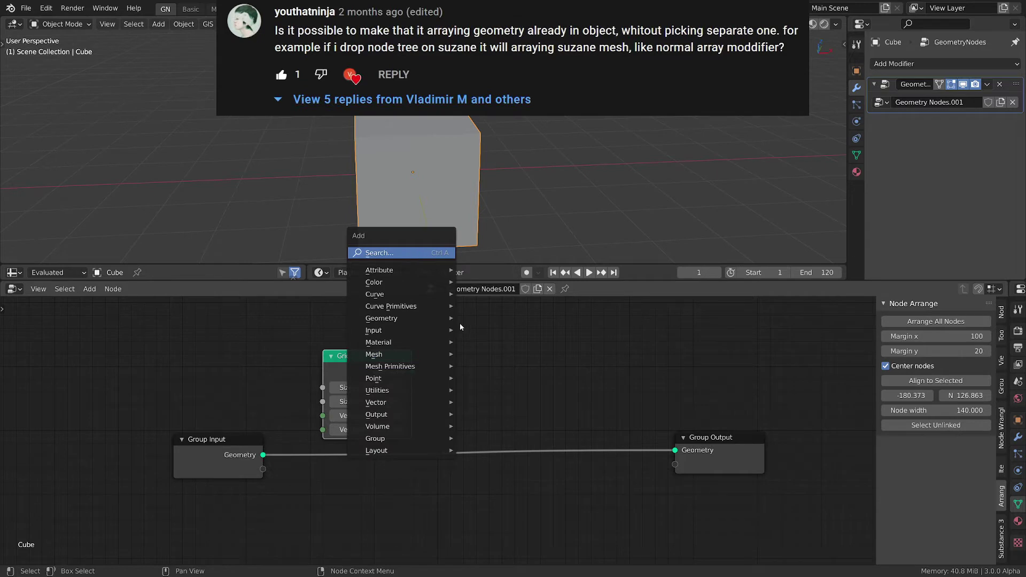
key("Escape")
key("ctrl+a")
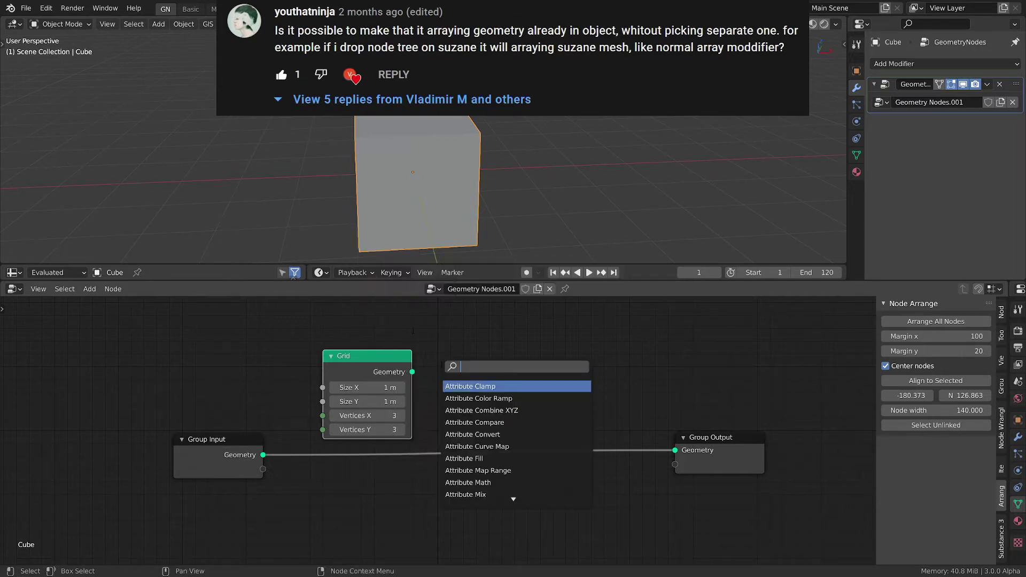
key("Escape")
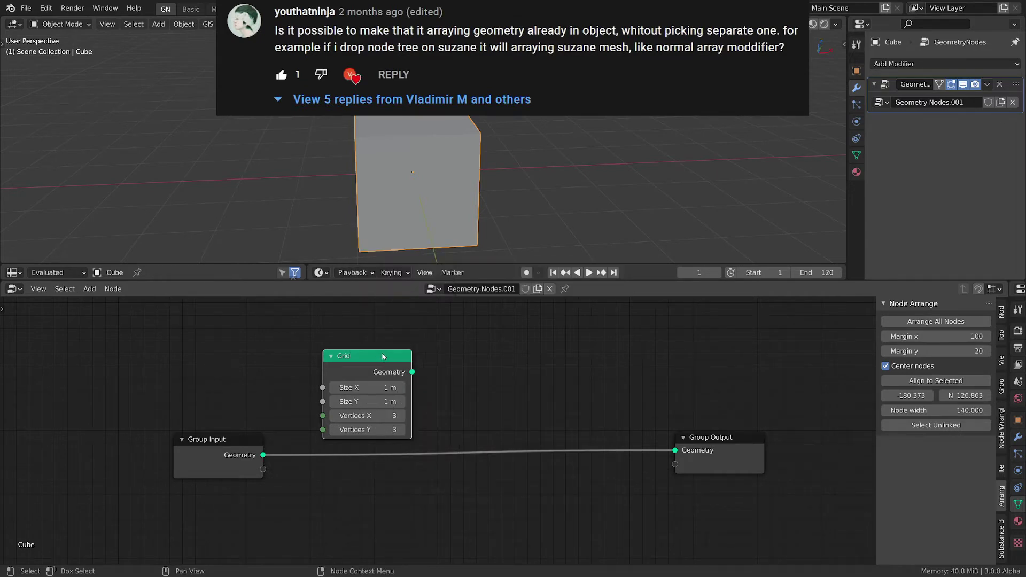
Step: Turn on the on-screen key display in the 3D viewport and shift the Grid node closer to Group Input
left_click_drag(389, 351, 375, 354)
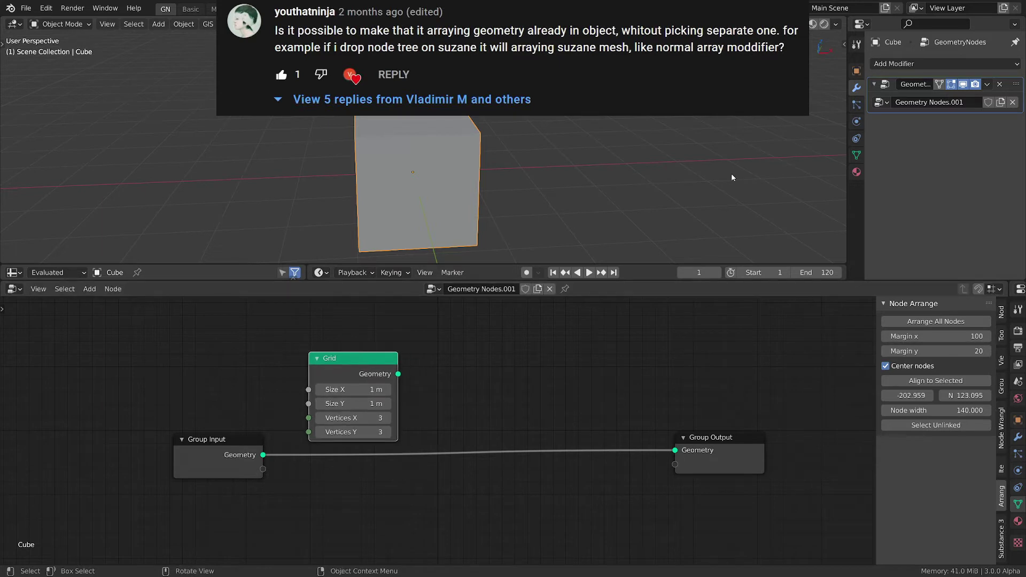
key("n")
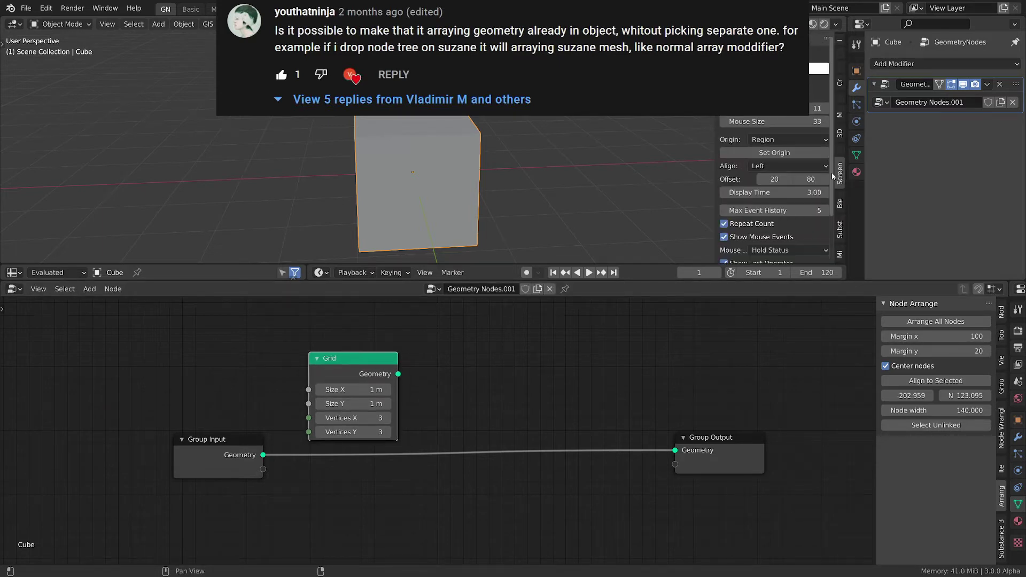
key("n")
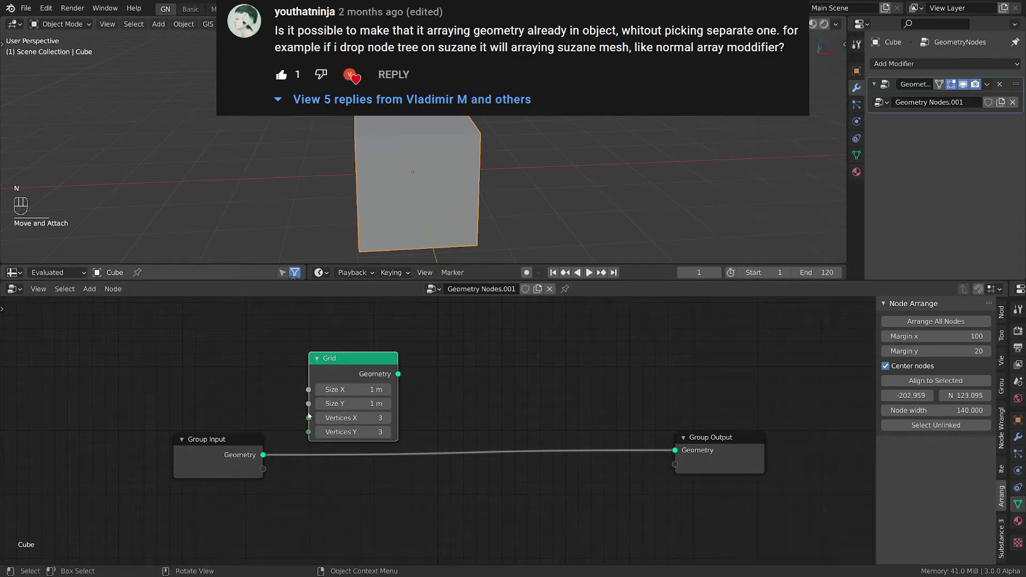
left_click_drag(351, 357, 331, 356)
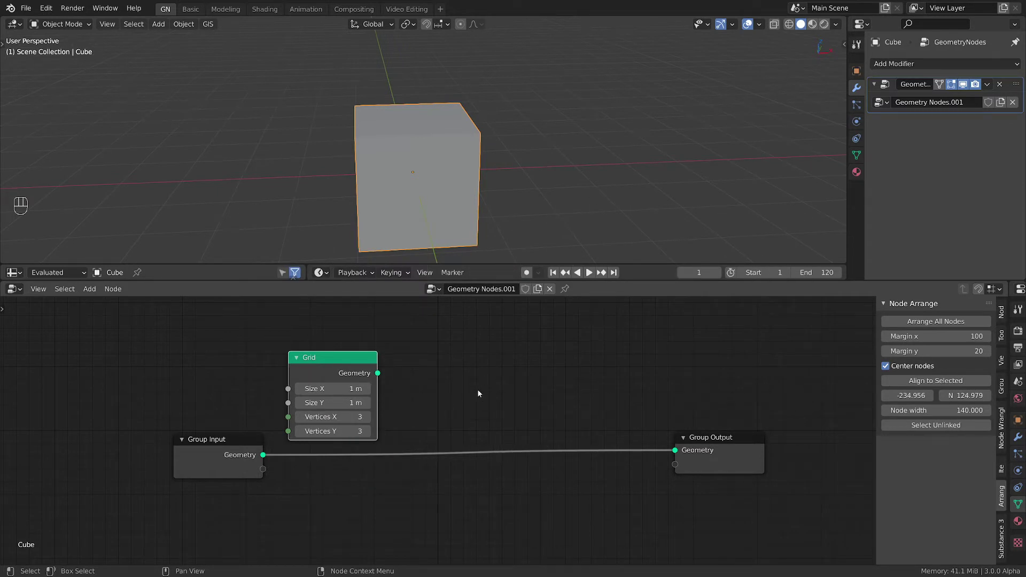
Step: Add a Point Instance node between the Grid and Group Output nodes
left_click(482, 383)
key("ctrl+a")
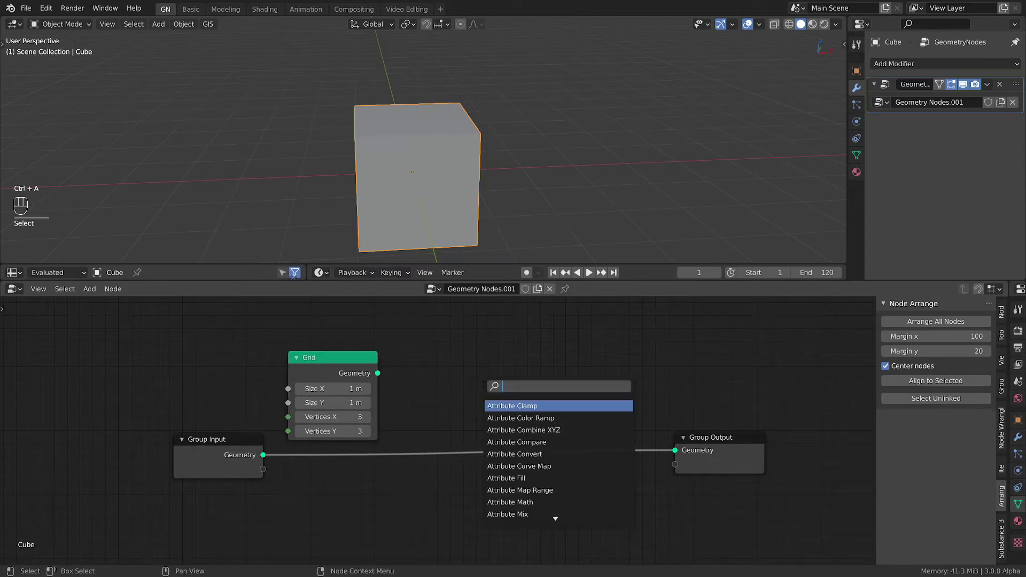
type("isn")
key("BackSpace")
key("BackSpace")
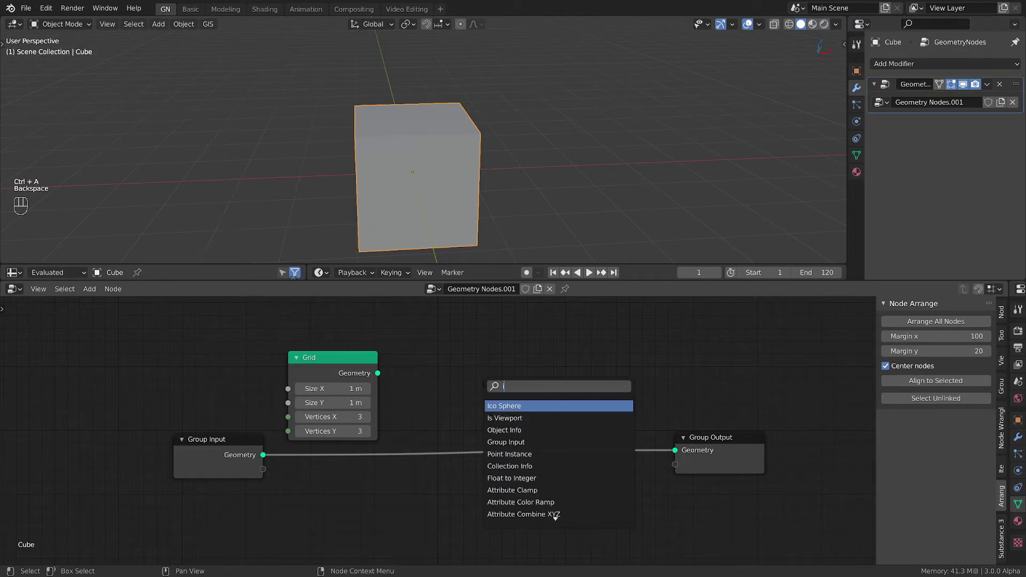
type("in")
key("BackSpace")
key("BackSpace")
type("nsta")
key("Return")
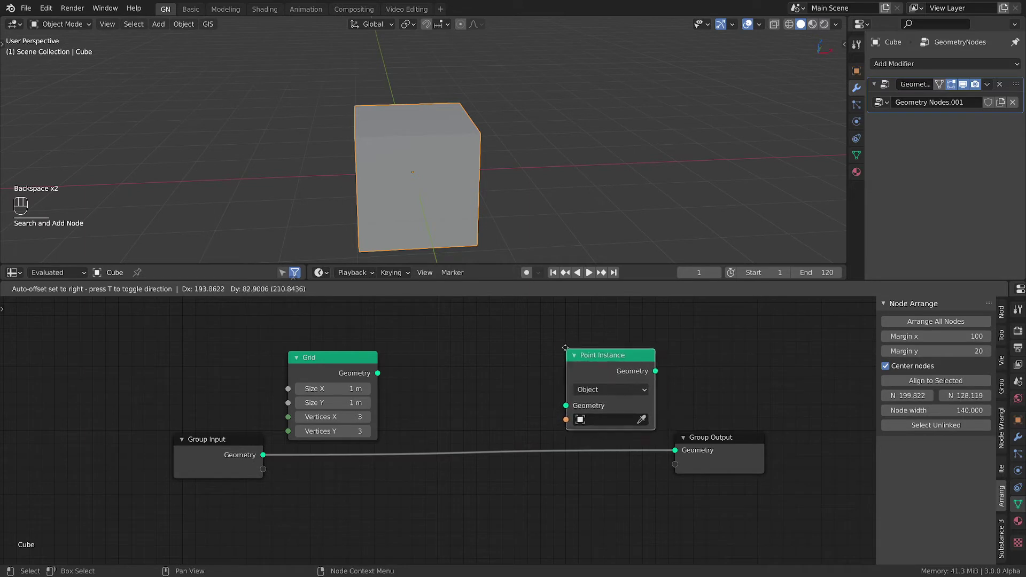
left_click(553, 345)
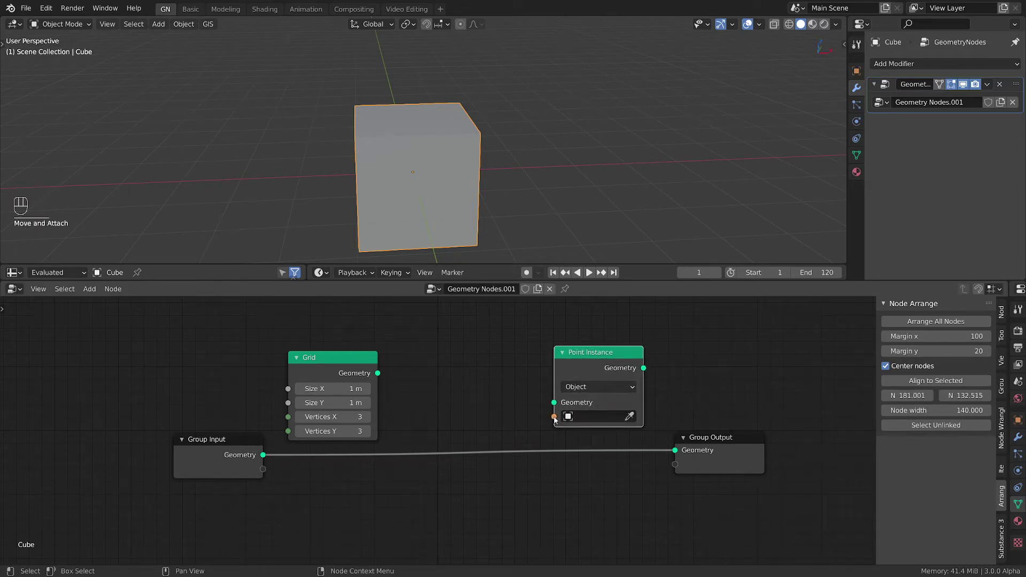
Step: Switch the Point Instance node to Geometry and feed the Group Input geometry into its Instance Geometry input
left_click(595, 417)
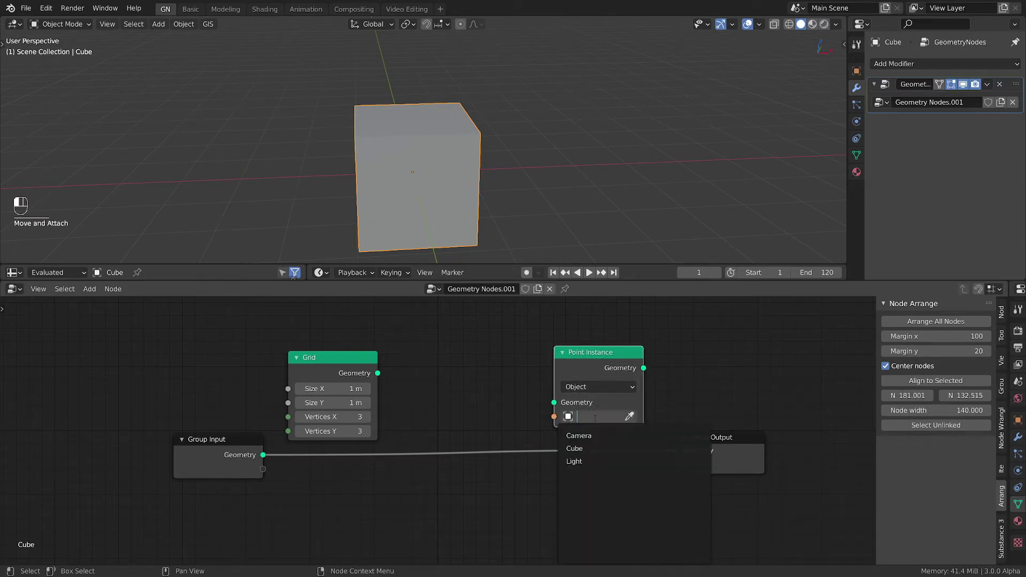
left_click(598, 387)
left_click(595, 427)
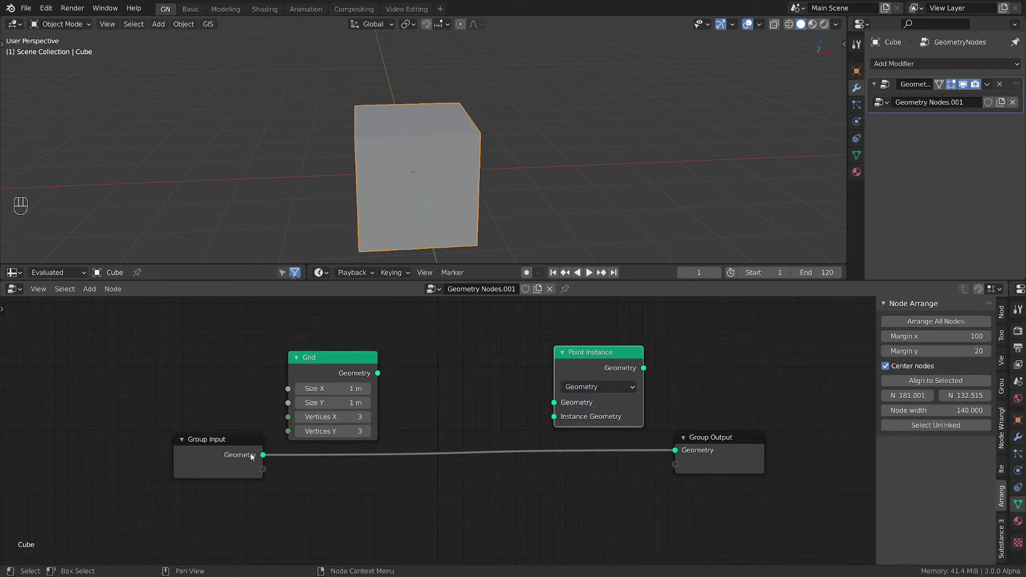
left_click_drag(263, 455, 562, 421)
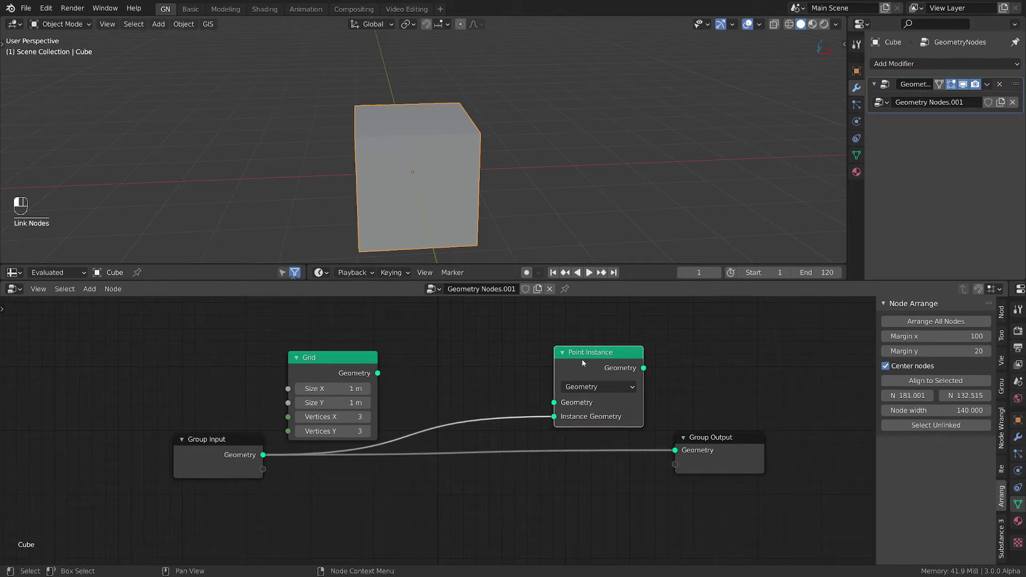
Step: Connect the Point Instance output to Group Output and the Grid geometry to the Geometry input of Point Instance
left_click_drag(582, 361, 530, 444)
left_click_drag(227, 449, 161, 456)
left_click_drag(591, 452, 675, 450)
left_click_drag(572, 452, 578, 430)
left_click_drag(323, 358, 507, 463)
middle_click_drag(433, 231, 483, 160)
Step: Spread the Grid, Point Instance, Group Input and Group Output nodes apart to make room in the tree
left_click_drag(299, 360, 359, 345)
left_click_drag(730, 441, 821, 431)
left_click_drag(543, 413, 683, 406)
left_click_drag(145, 449, 97, 460)
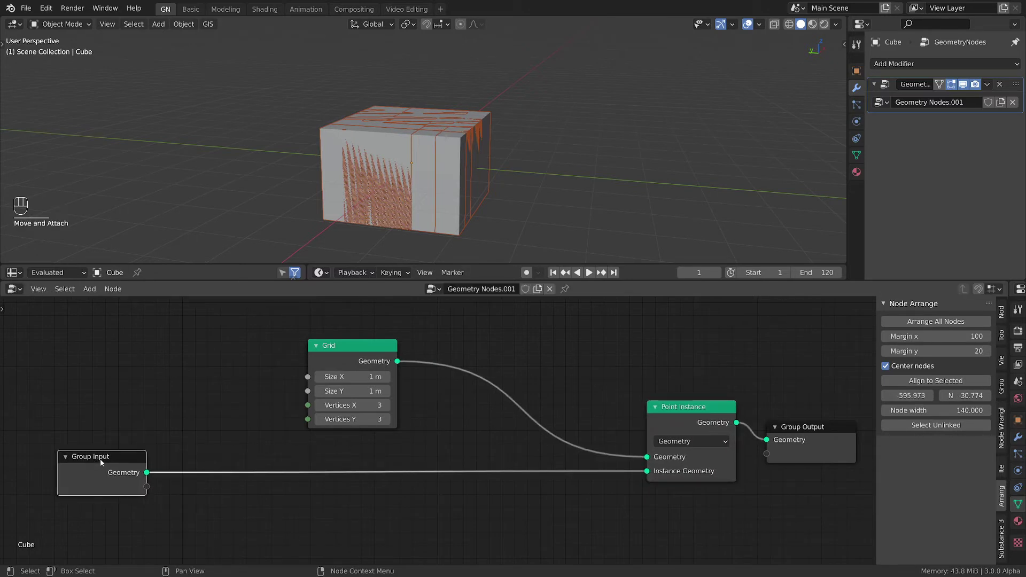
Step: Try out a Cube mesh primitive node beside the Grid node and delete it again
left_click(229, 369)
key("ctrl+a")
type("cube")
key("Return")
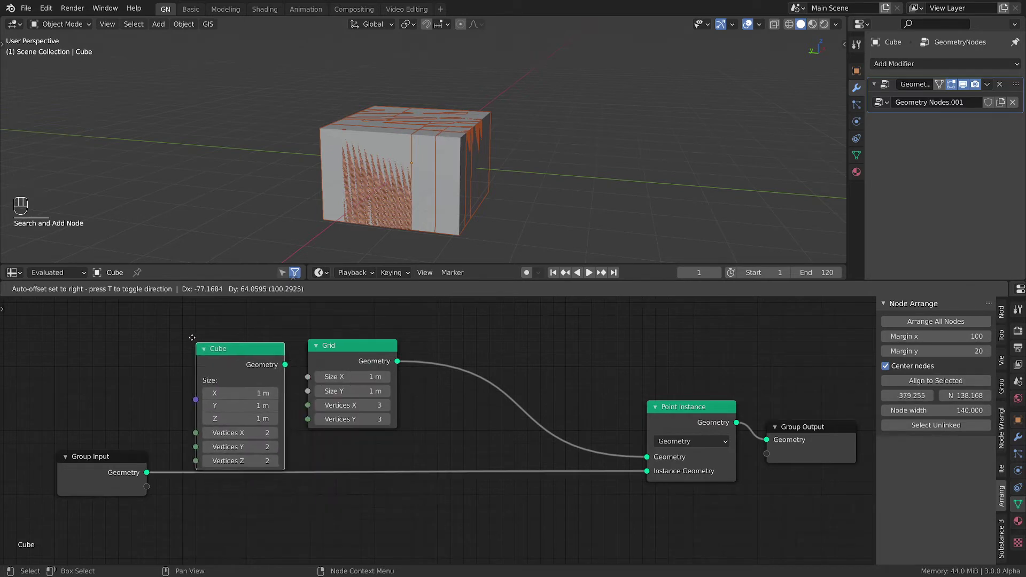
left_click(192, 337)
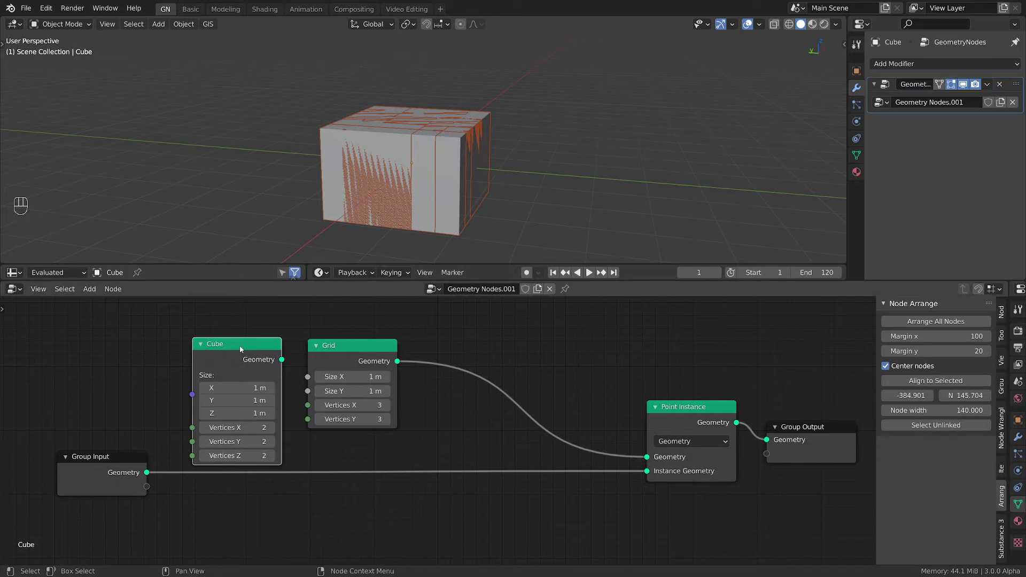
key("x")
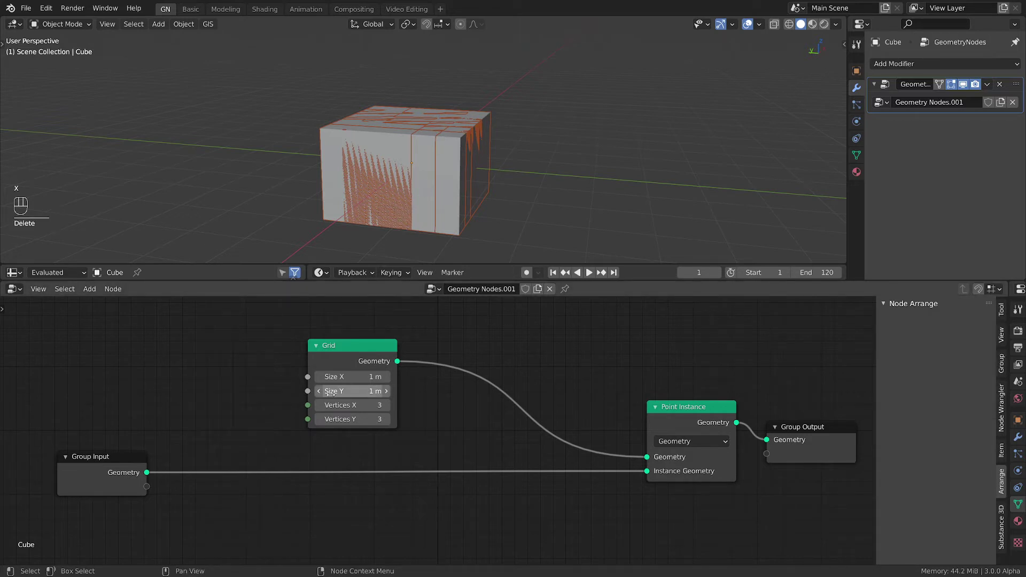
Step: Expose the Grid node's Vertices X and Vertices Y as modifier inputs by linking them to Group Input
middle_click_drag(435, 110, 313, 130)
scroll(424, 123, "up", 3)
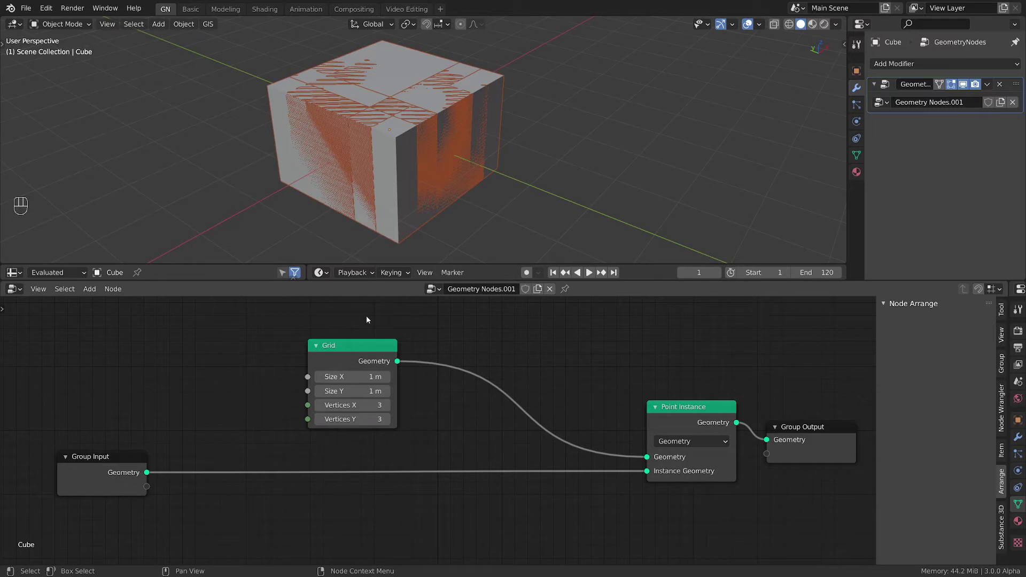
left_click_drag(361, 348, 401, 350)
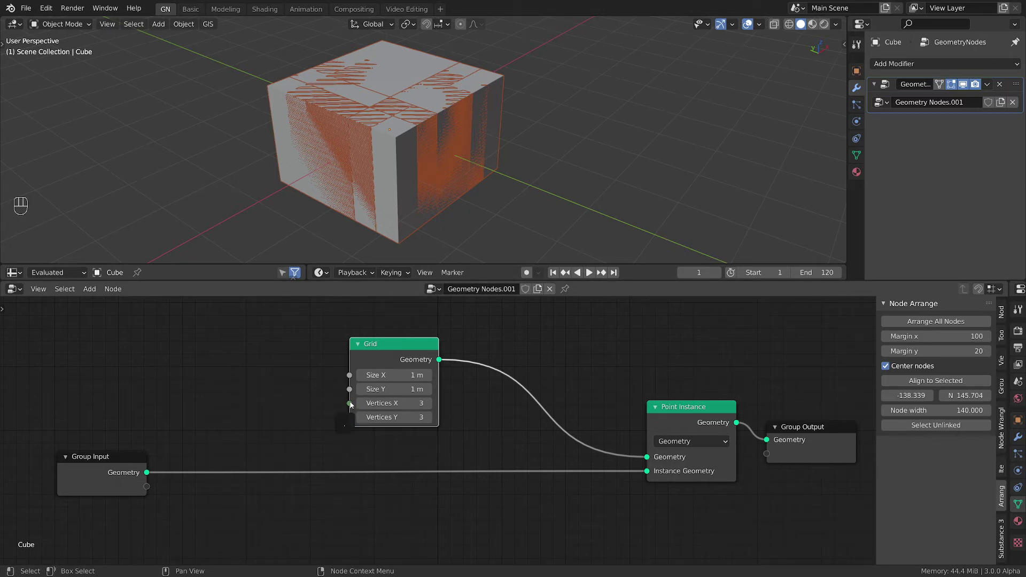
left_click_drag(349, 406, 151, 485)
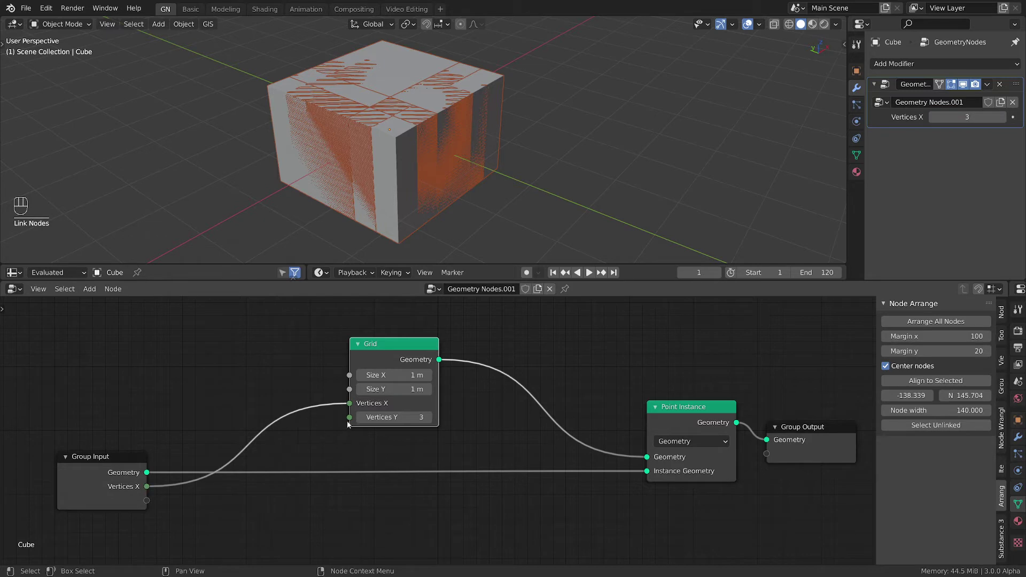
left_click_drag(350, 418, 146, 501)
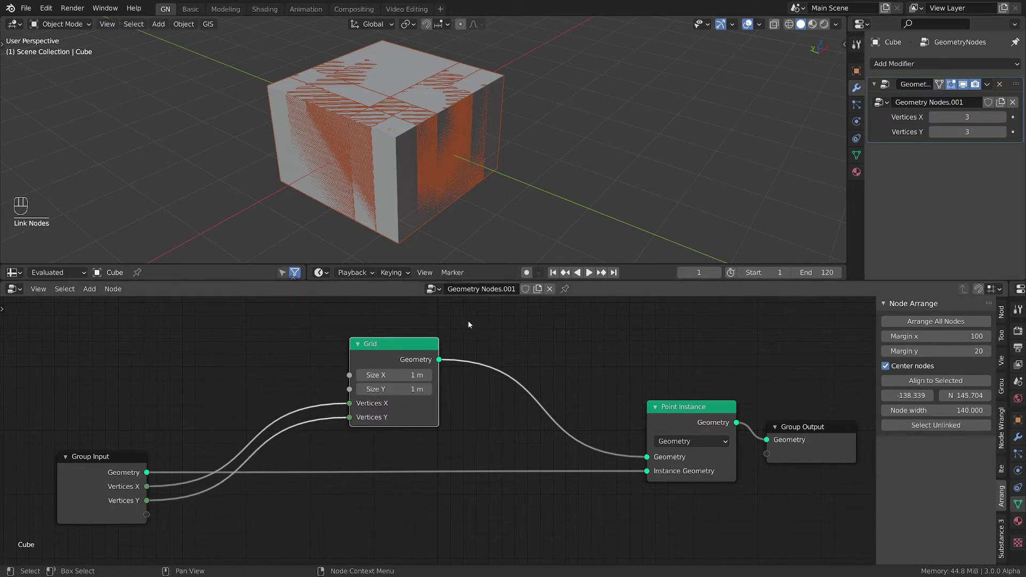
Step: Add a Bounding Box node near the Grid node and link the Group Input geometry to its Geometry input
left_click_drag(391, 344, 354, 410)
left_click_drag(275, 396, 347, 385)
type("1")
key("Return")
left_click(277, 393)
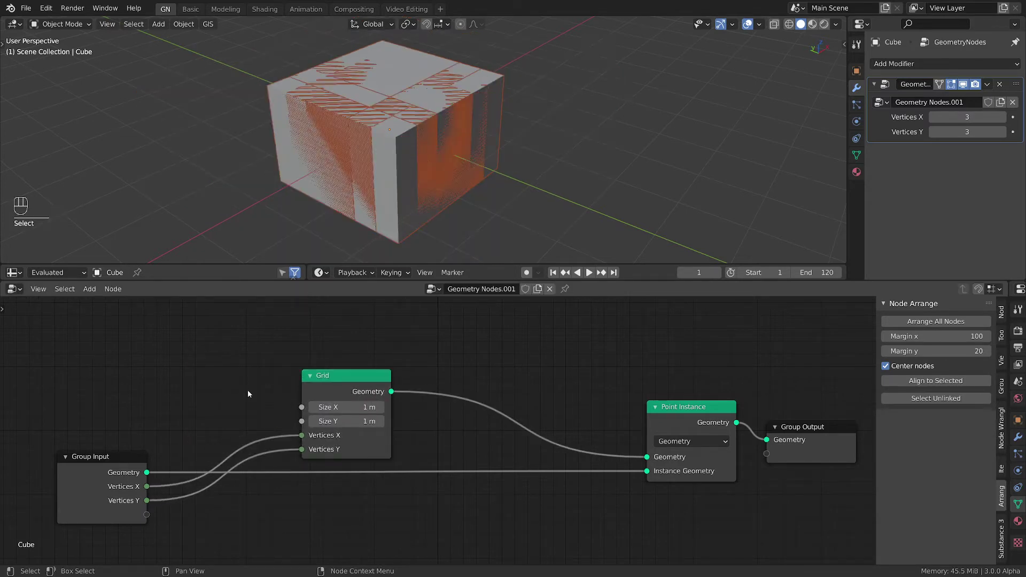
key("ctrl+a")
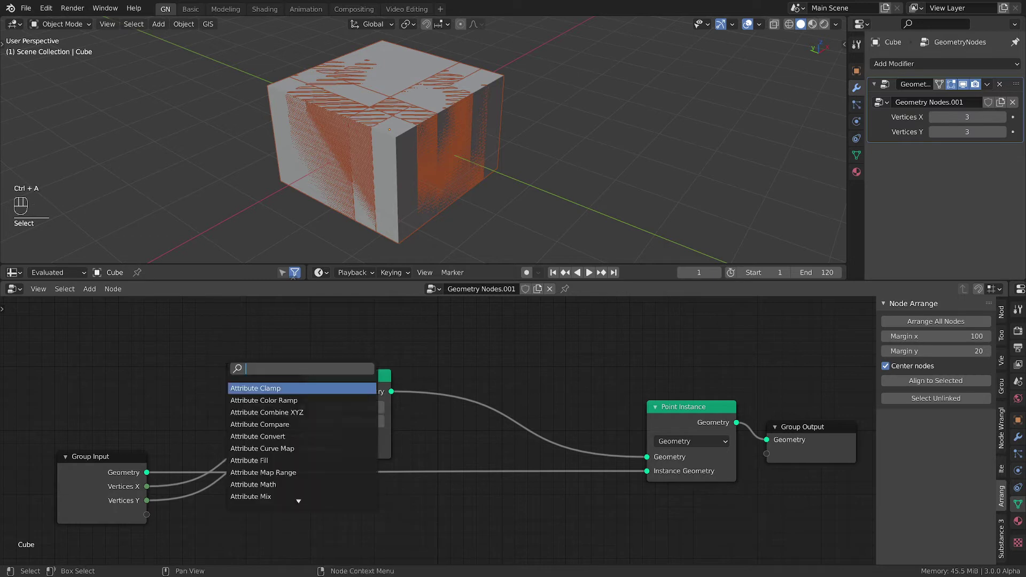
type("bound")
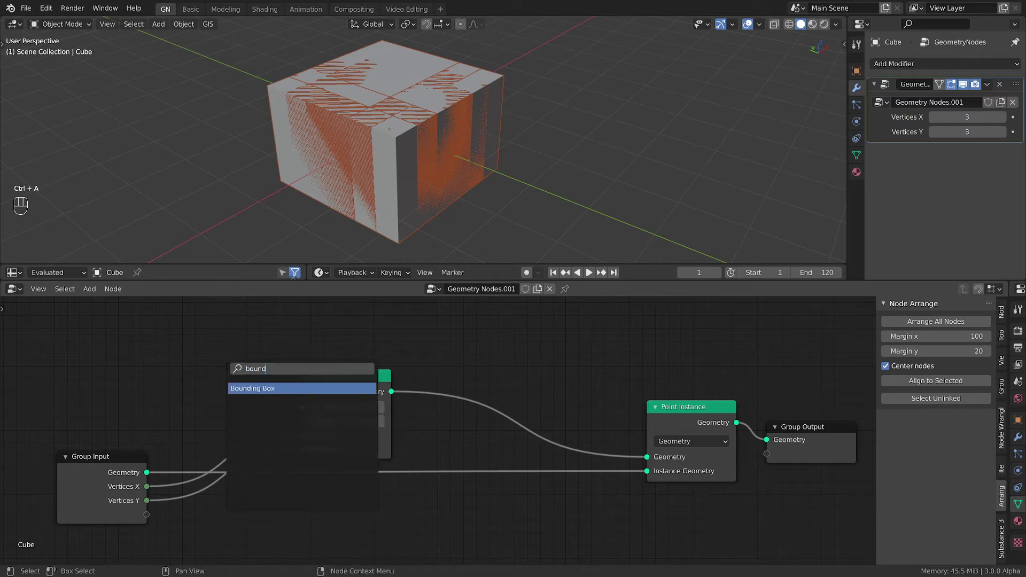
key("Return")
left_click(190, 330)
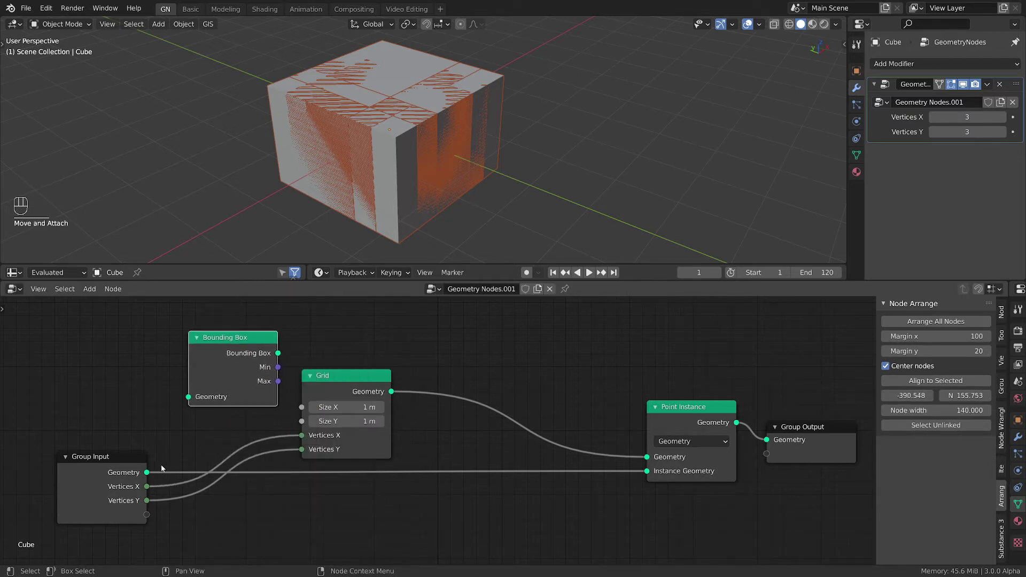
left_click_drag(158, 470, 188, 396)
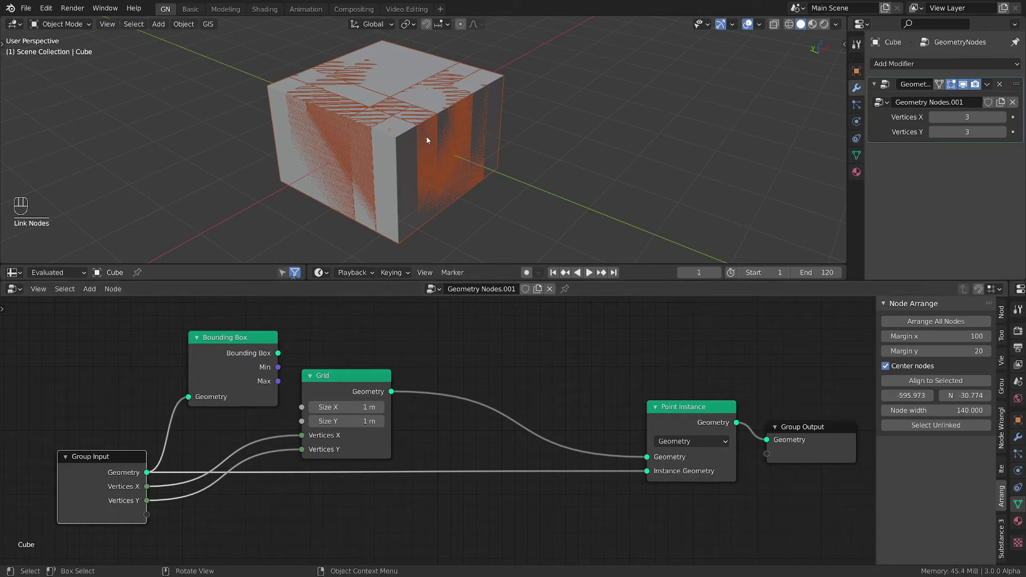
left_click_drag(101, 457, 92, 460)
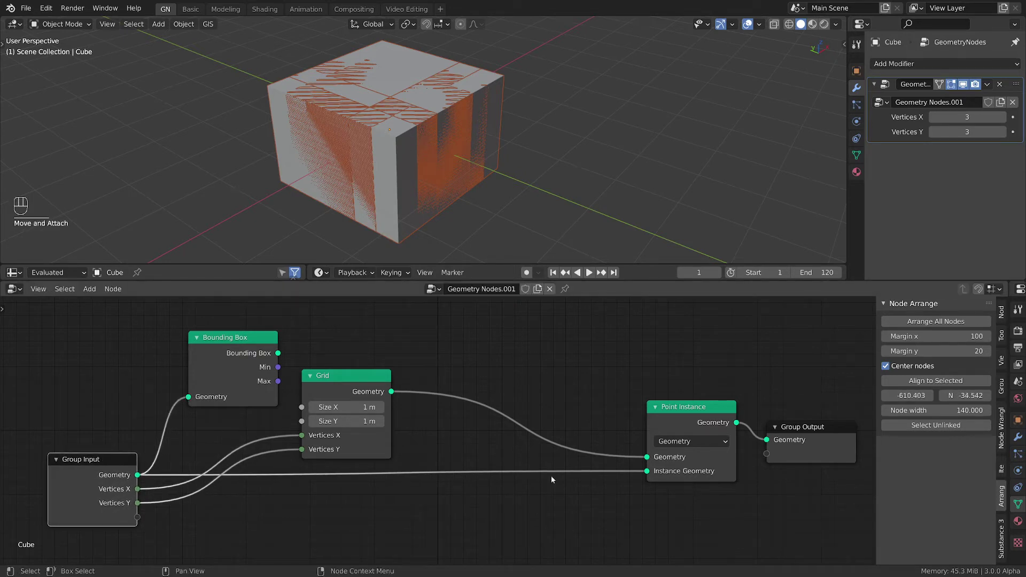
Step: Add a Separate XYZ node above the Grid node, moving Grid and Bounding Box to make room
left_click_drag(359, 384, 386, 389)
key("ctrl+a")
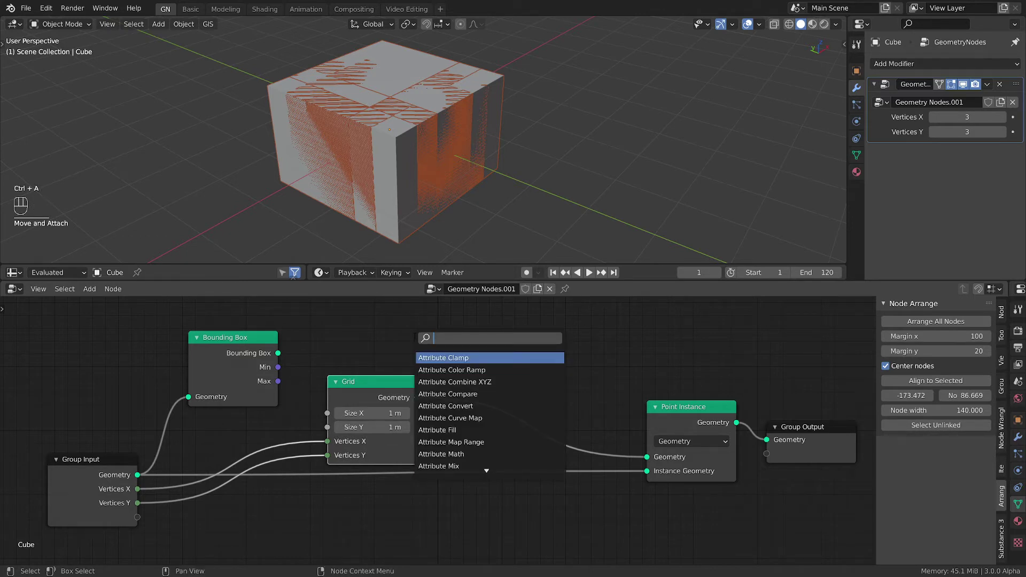
type("sep")
key("Down")
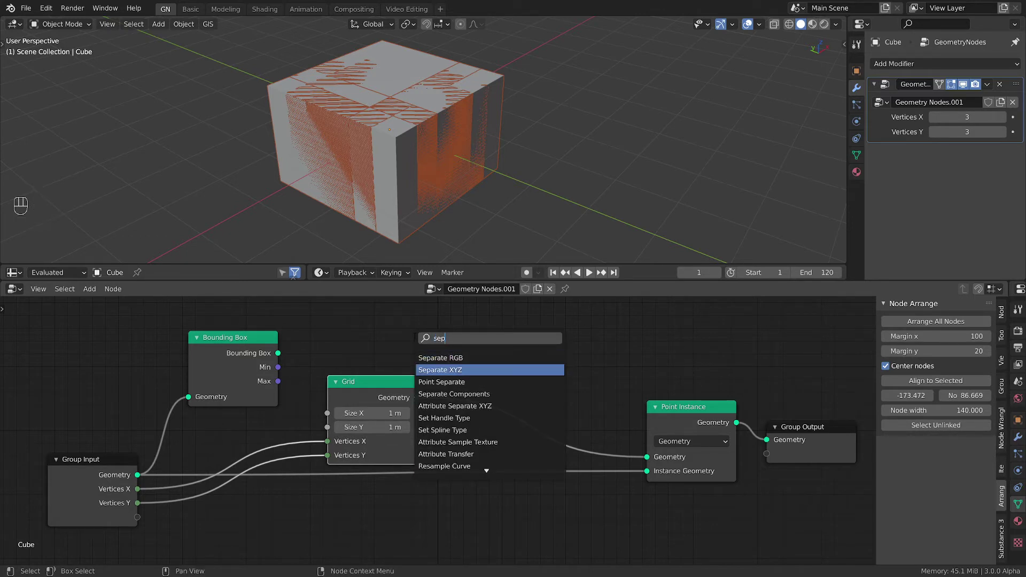
key("Return")
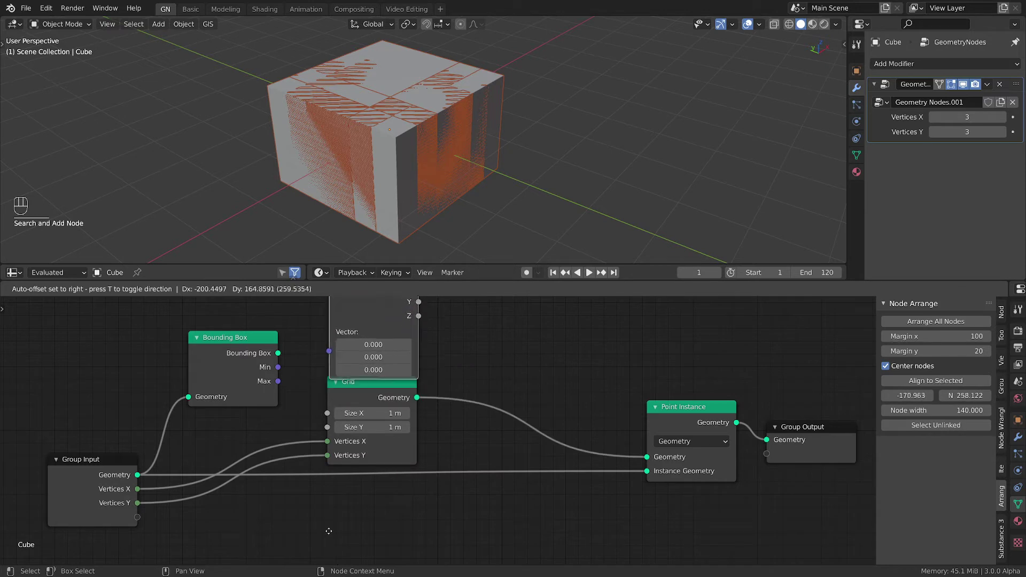
left_click(327, 529)
middle_click_drag(390, 489, 390, 551)
left_click_drag(219, 419, 222, 389)
mouse_move(353, 334)
left_mouse_down()
mouse_move(347, 309)
mouse_move(347, 327)
left_mouse_up()
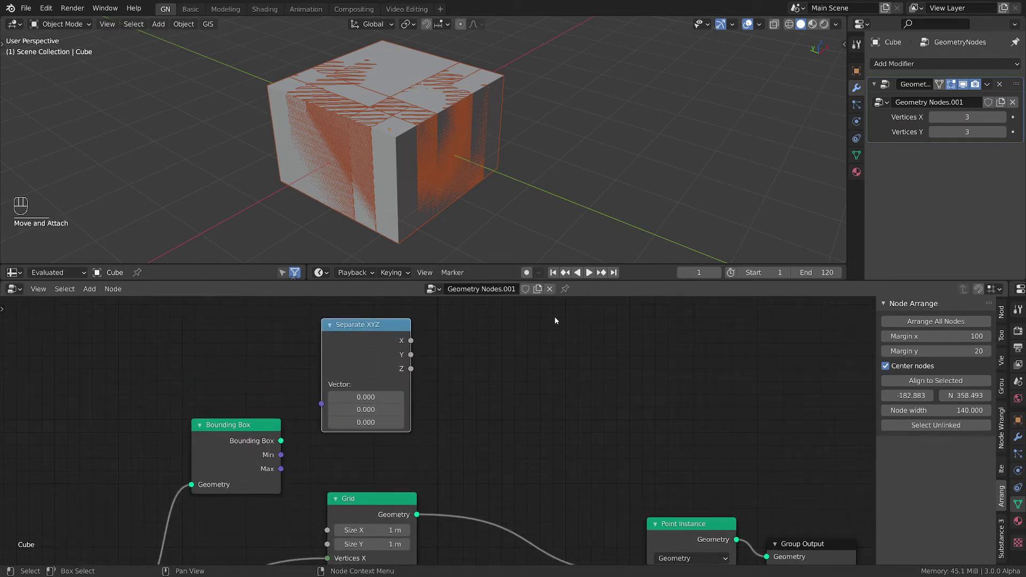
Step: Connect the Bounding Box Max output to the Separate XYZ Vector input and arrange the two nodes side by side
middle_click_drag(448, 360, 508, 353)
mouse_move(334, 425)
left_mouse_down()
mouse_move(303, 421)
mouse_move(325, 418)
left_mouse_up()
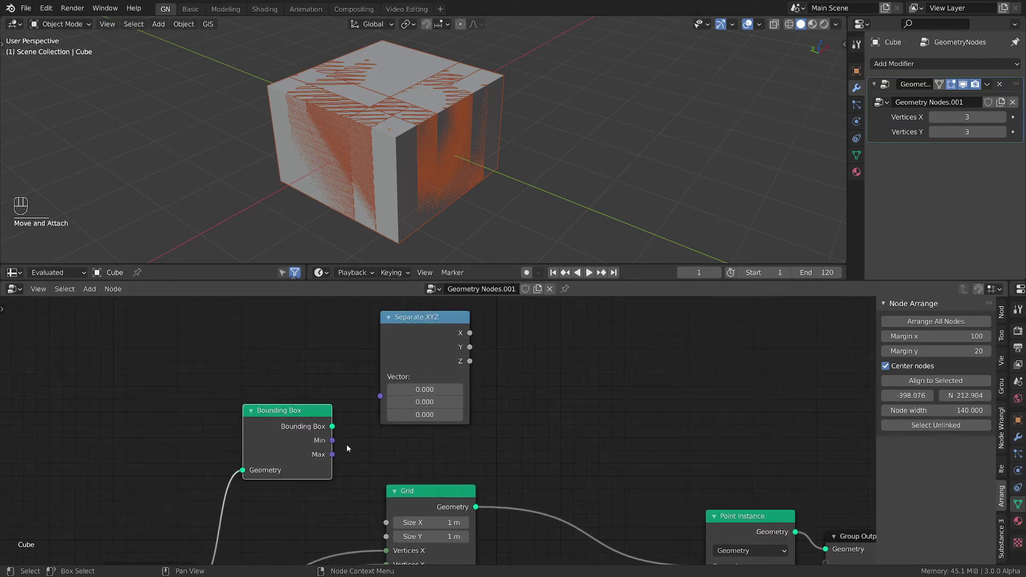
left_click_drag(331, 454, 380, 396)
left_click_drag(433, 326, 421, 369)
left_click_drag(330, 458, 317, 456)
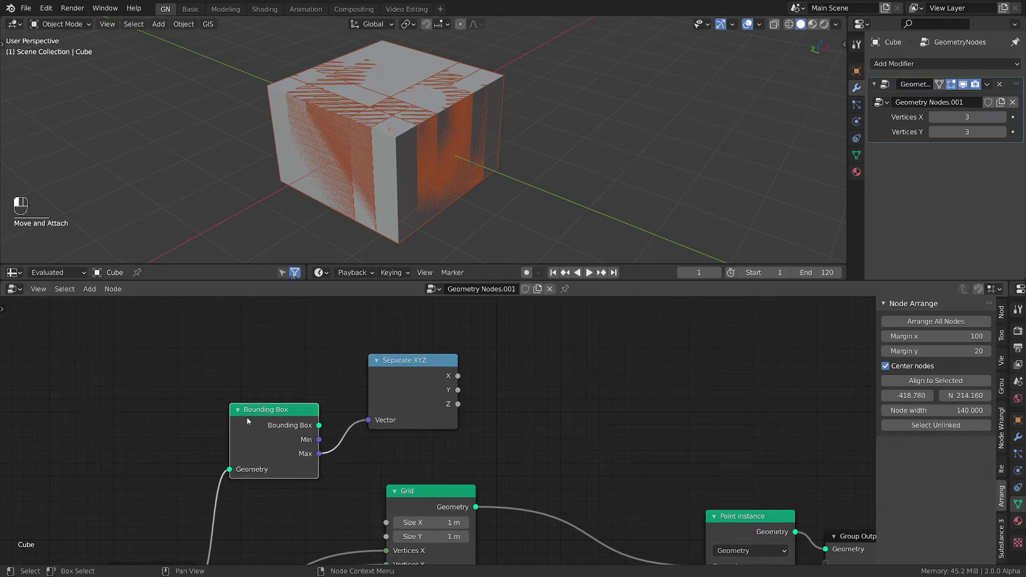
left_click_drag(247, 421, 253, 420)
middle_click_drag(398, 414, 435, 364)
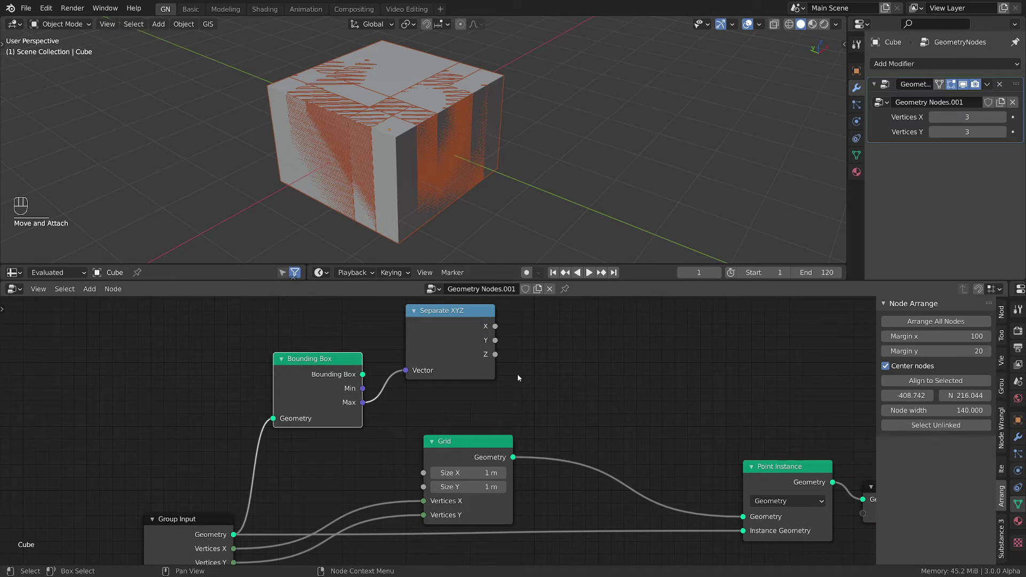
Step: Add a Math node and place it beside the Separate XYZ node
key("ctrl+a")
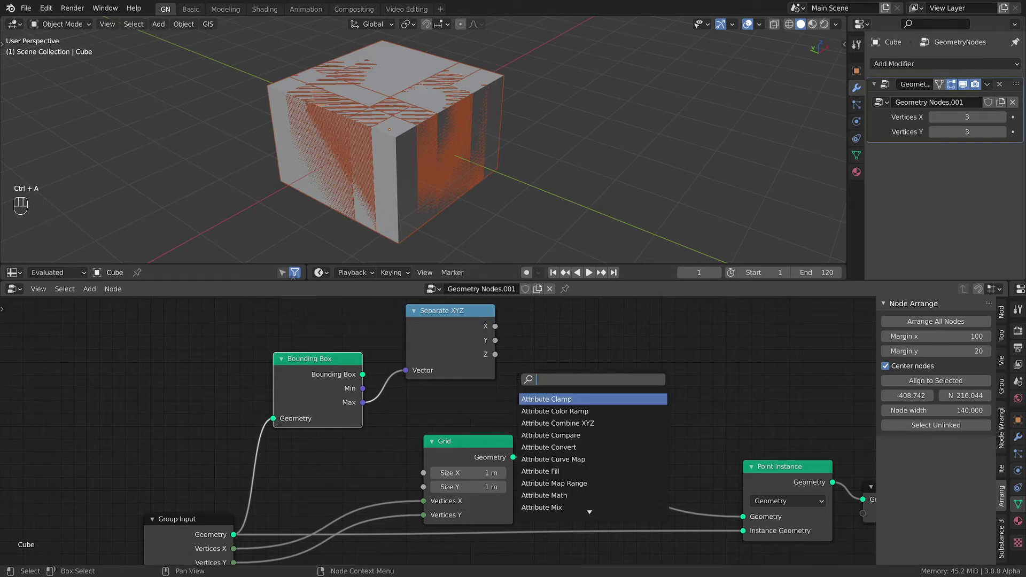
type("math")
key("Return")
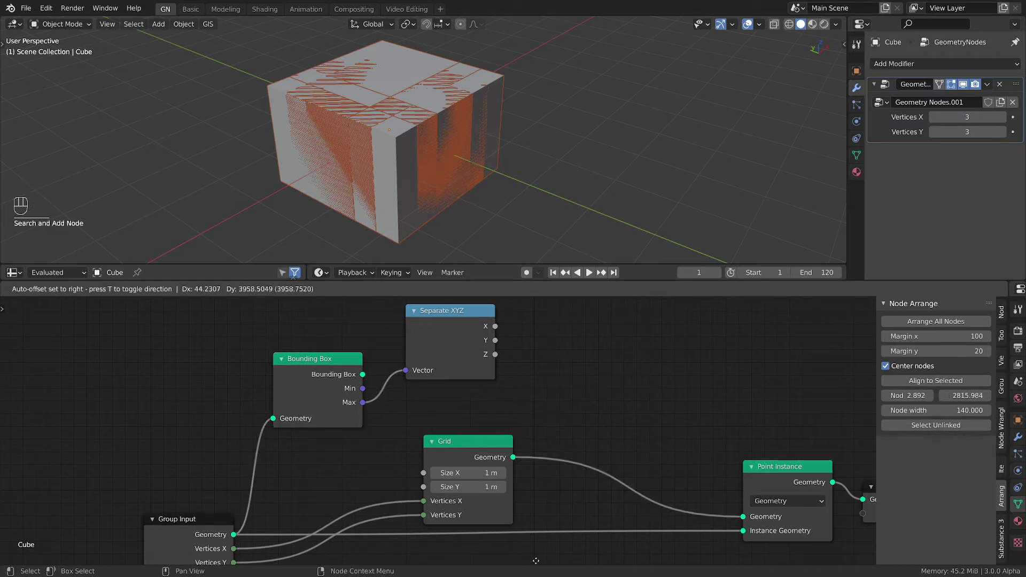
left_click(566, 377)
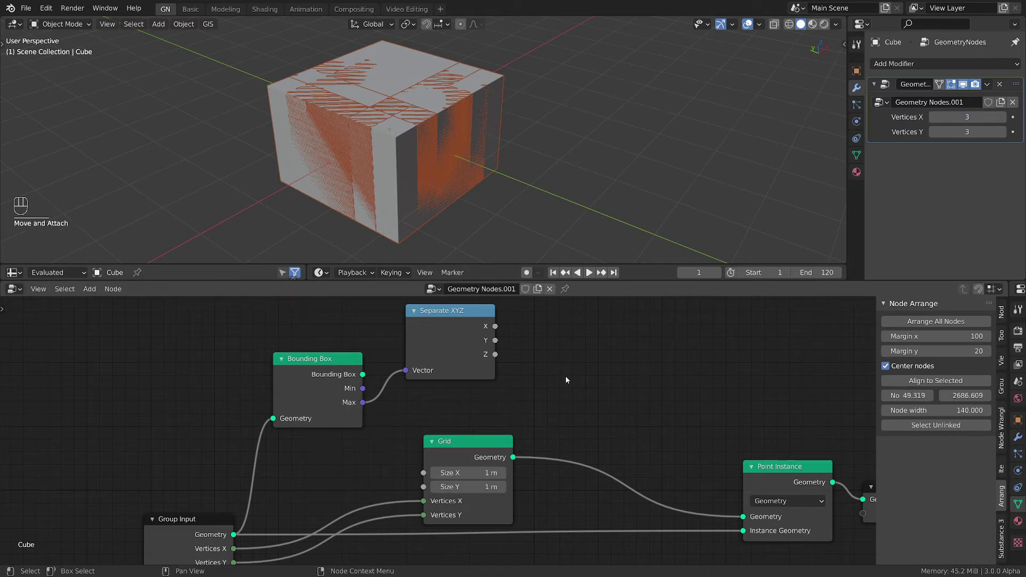
key("Home")
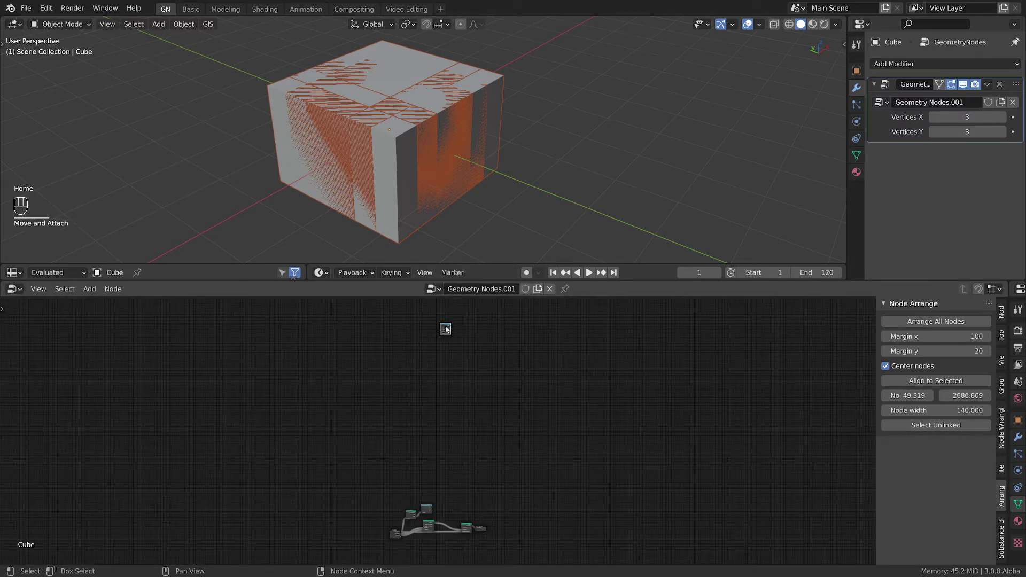
key("g")
left_click(443, 515)
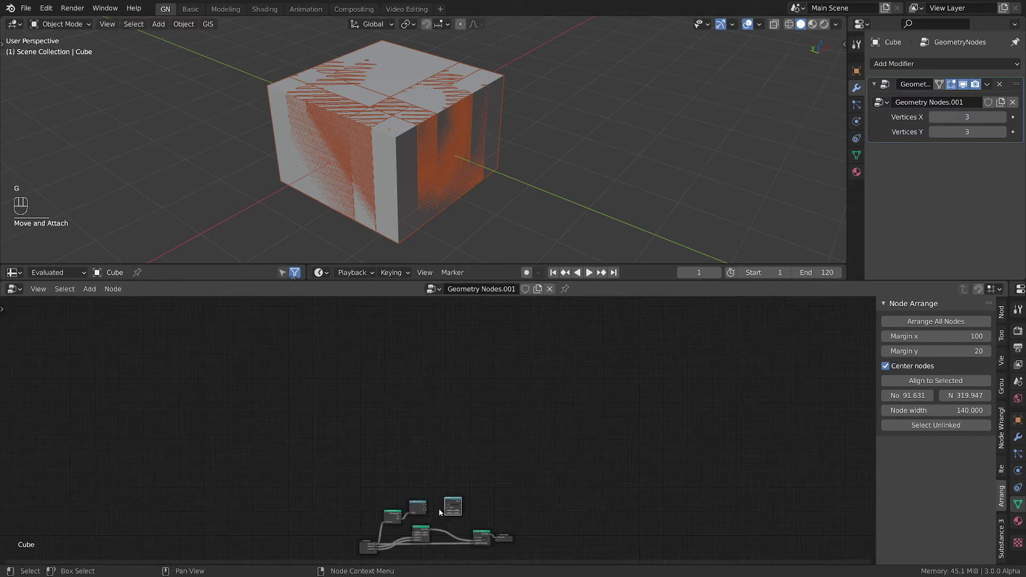
scroll(439, 512, "up", 7)
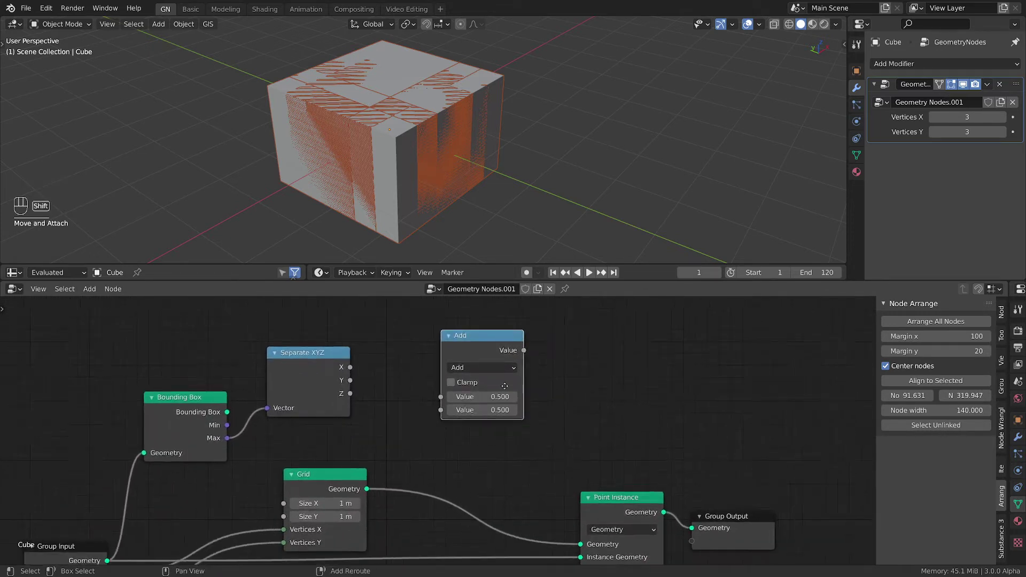
scroll(477, 401, "up", 2)
middle_click_drag(511, 383, 412, 409, "shift")
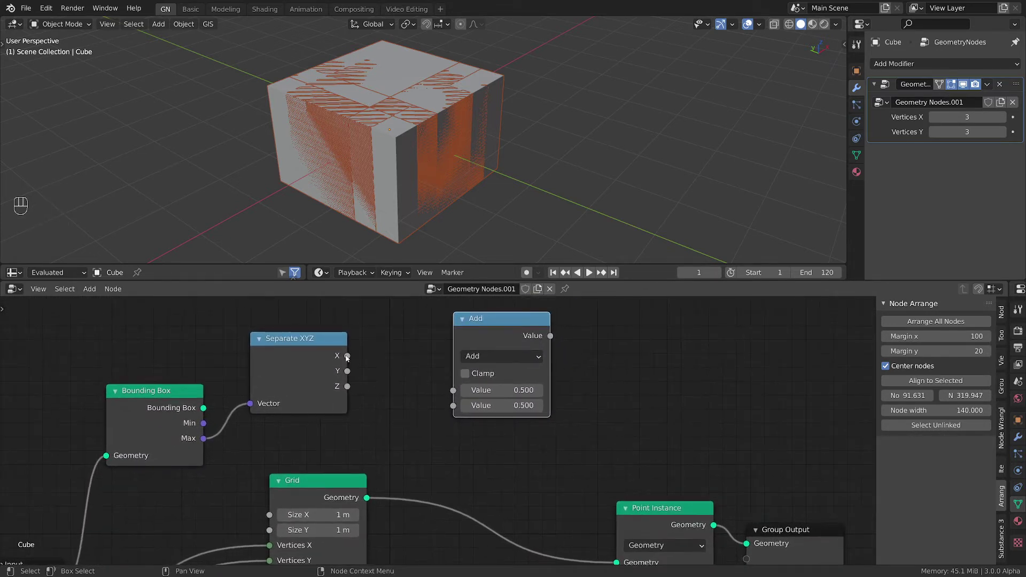
Step: Connect the Separate XYZ X output to the Math node's first Value input and move the Math node closer
left_click_drag(347, 357, 453, 390)
middle_click_drag(411, 404, 419, 454)
left_click_drag(498, 355, 436, 350)
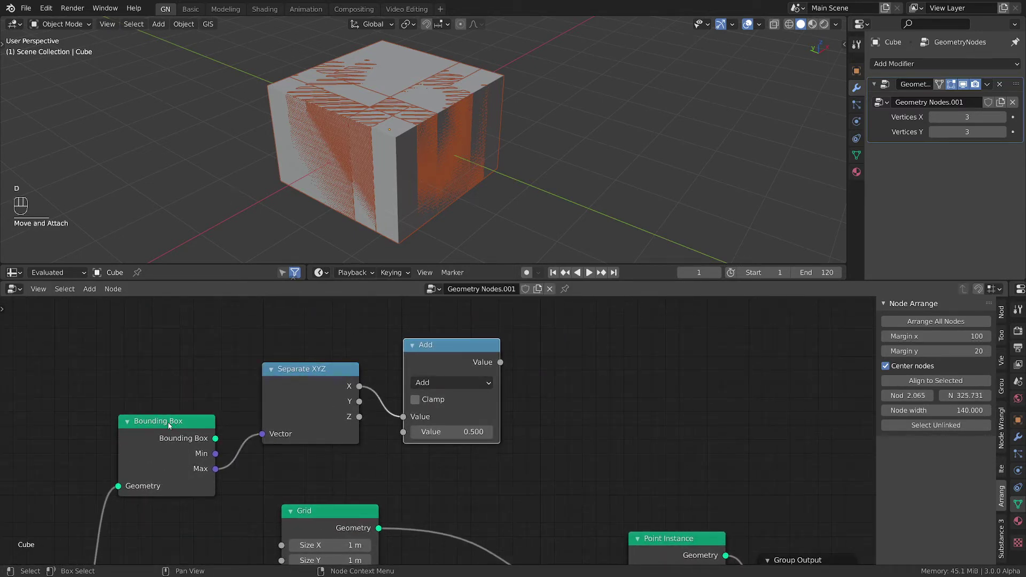
Step: Set the Math node's operation to Multiply and its second value to 2
left_click_drag(182, 495, 165, 425)
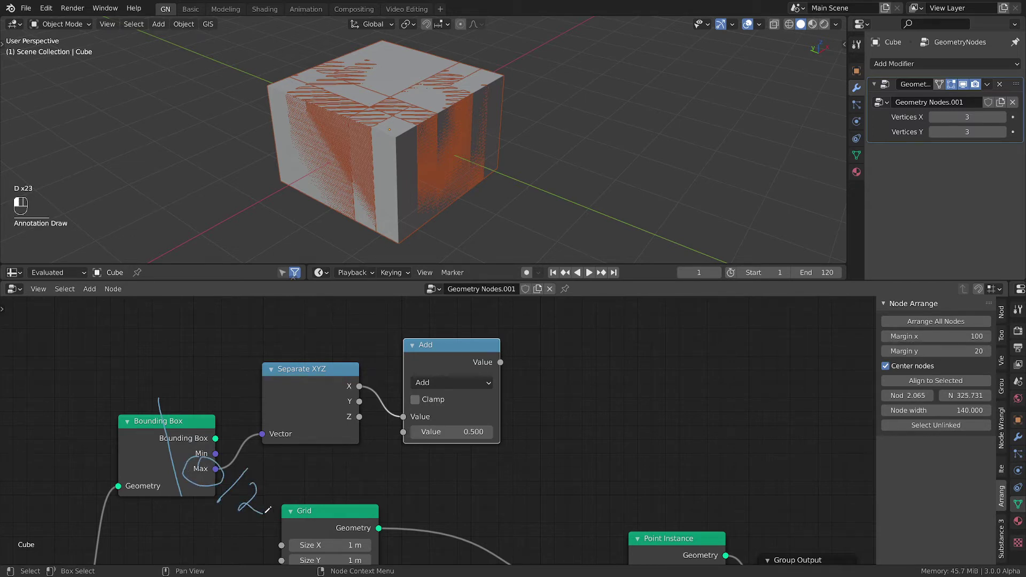
mouse_move(191, 446)
right_mouse_down()
mouse_move(172, 458)
mouse_move(284, 483)
mouse_move(251, 507)
right_mouse_up()
left_click(455, 436)
left_click(452, 383)
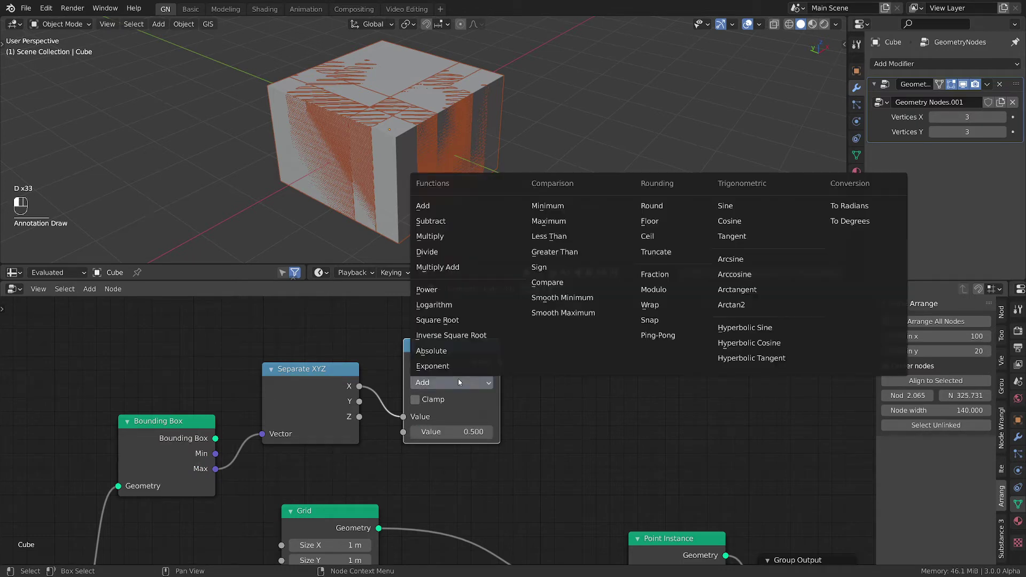
left_click(454, 236)
left_click(455, 436)
key("Return")
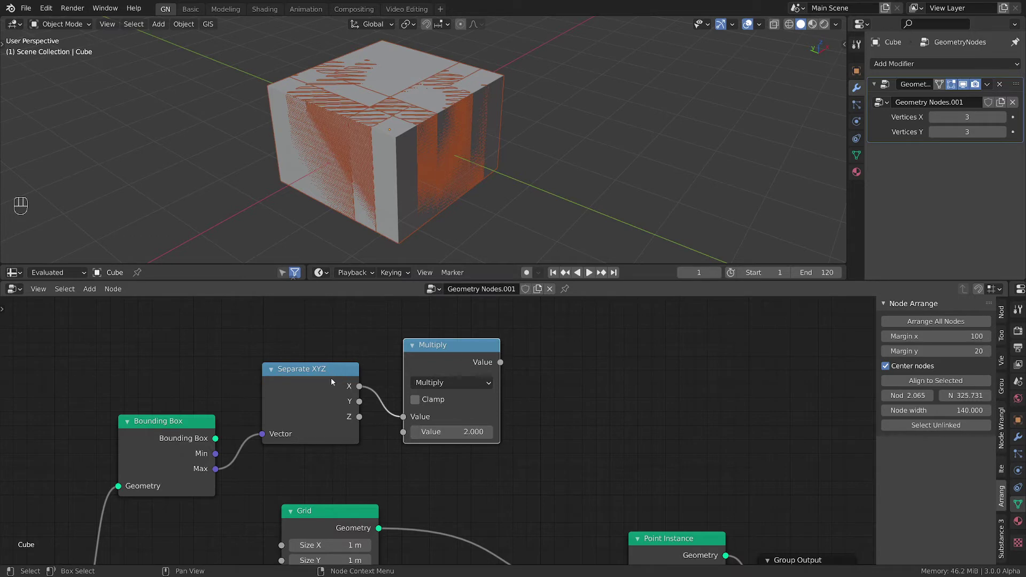
Step: Spread the node groups apart and link the Multiply output to the Grid node's Size X
left_click_drag(331, 382, 325, 354)
left_click_drag(432, 347, 417, 334)
middle_click_drag(512, 445, 730, 389)
scroll(517, 423, "down", 2)
left_click_drag(288, 515, 69, 495)
left_click_drag(375, 406, 599, 303)
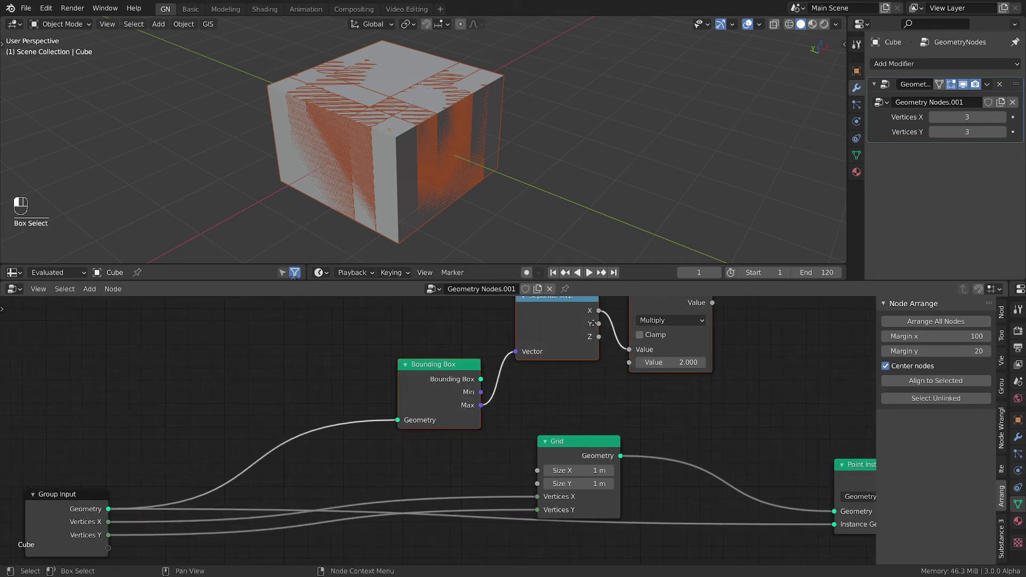
left_click_drag(524, 319, 410, 396)
middle_click_drag(565, 483, 573, 420)
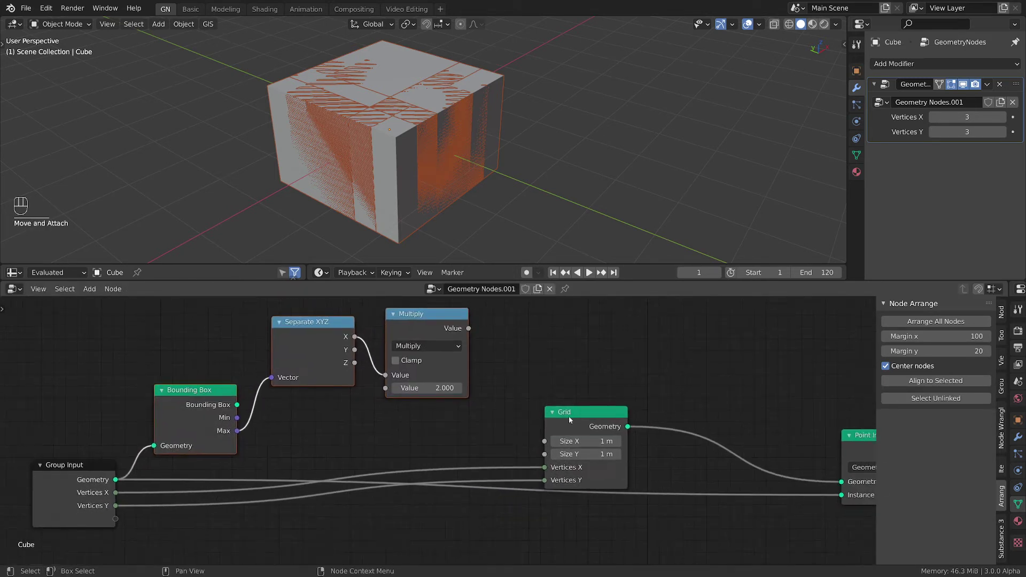
left_click_drag(572, 416, 624, 417)
left_click_drag(470, 330, 598, 441)
Step: Examine the overlap of the instances along X in the front view, using wireframe and solid shading
middle_click_drag(457, 148, 405, 147)
key("grave")
left_click(399, 94)
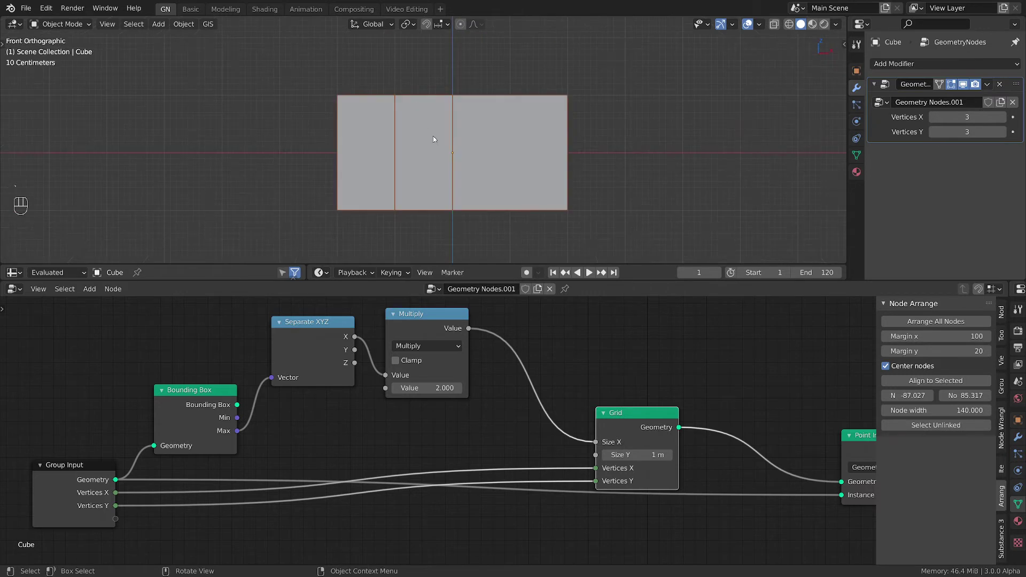
key("shift+z")
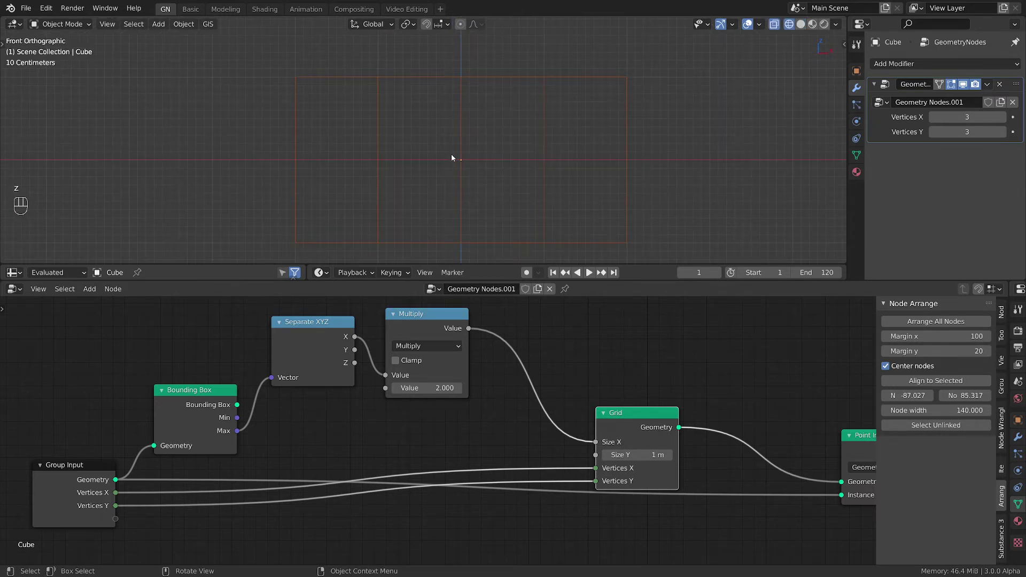
scroll(451, 157, "down", 1)
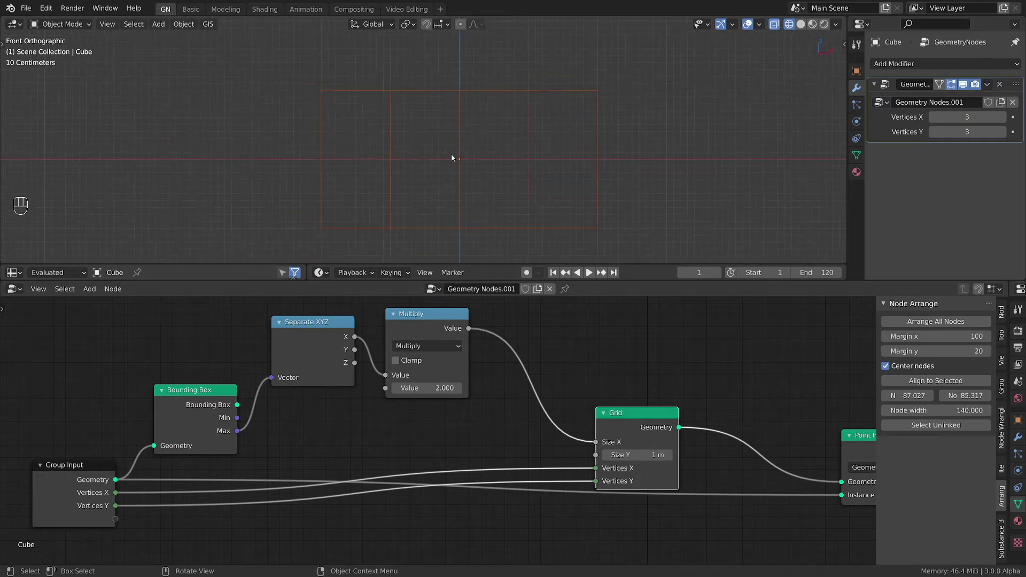
key("shift+z")
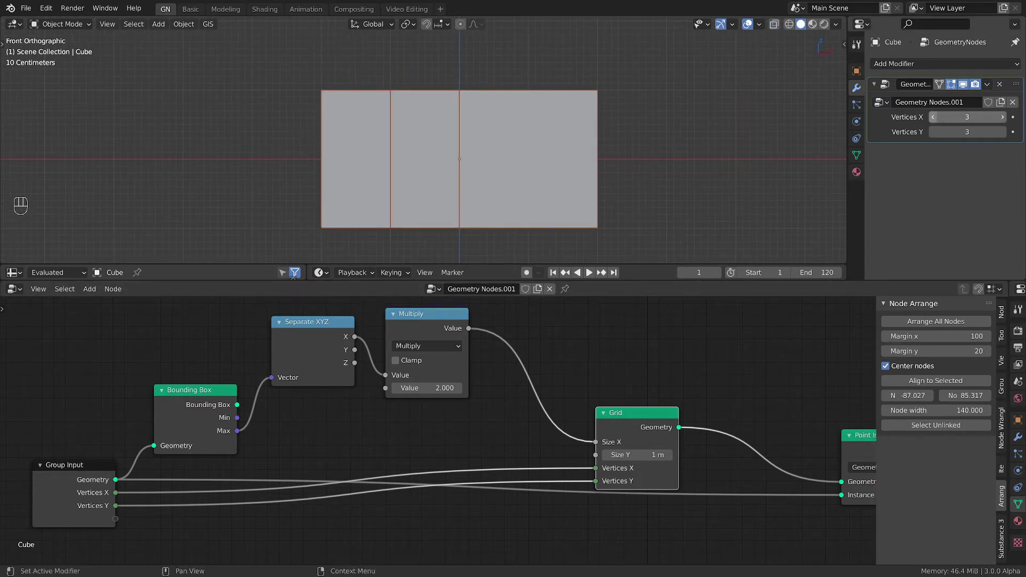
Step: Try Vertices X counts from 2 to above 6 in the modifier and set it back to 3
left_click(933, 117)
middle_click_drag(649, 123, 541, 156)
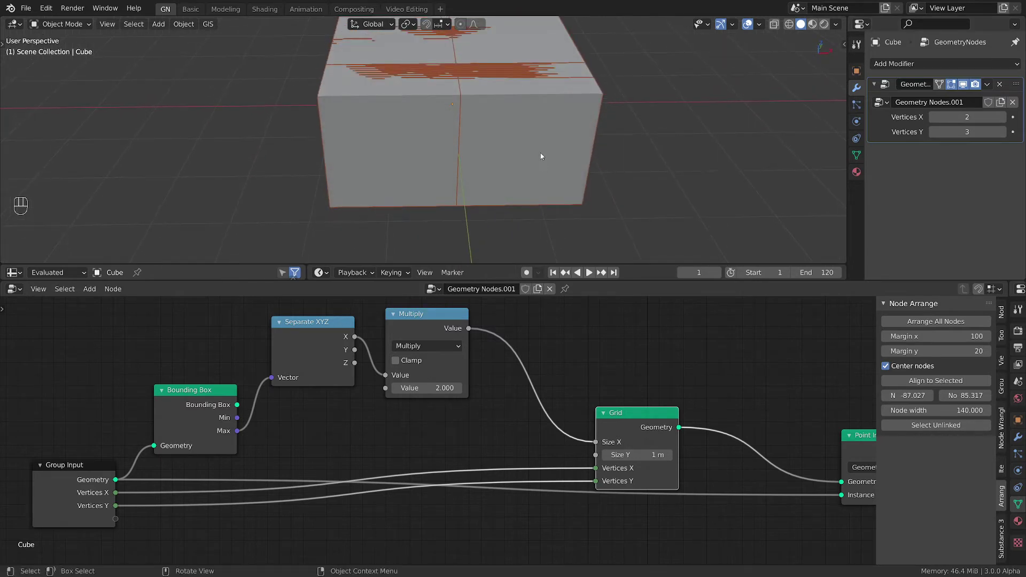
left_click(1003, 117)
left_click(1003, 117)
left_click(1003, 117)
left_click(1003, 117)
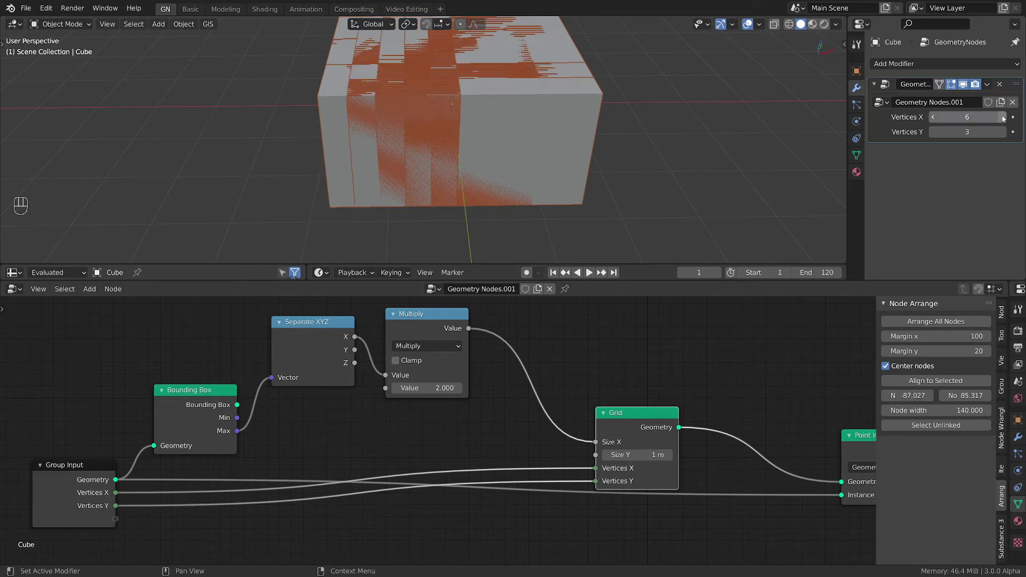
left_click(1002, 117)
left_click(933, 117)
left_click(933, 117)
left_click(932, 117)
left_click(933, 117)
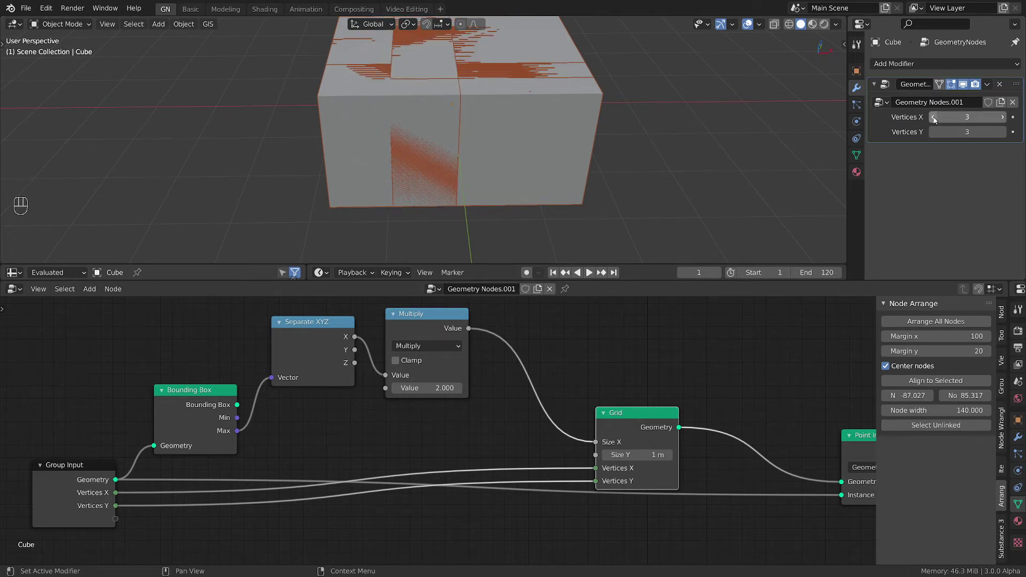
Step: Shift the Bounding Box, Separate XYZ, Multiply and Group Input nodes farther away from the Grid node
middle_click_drag(226, 337, 252, 350)
left_click_drag(207, 327, 489, 443)
left_click_drag(232, 441, 178, 439)
left_click_drag(91, 478, 33, 470)
Step: Duplicate the Multiply node as a Subtract node that takes the group's Vertices X and subtracts 1
left_click(402, 329)
key("shift+d")
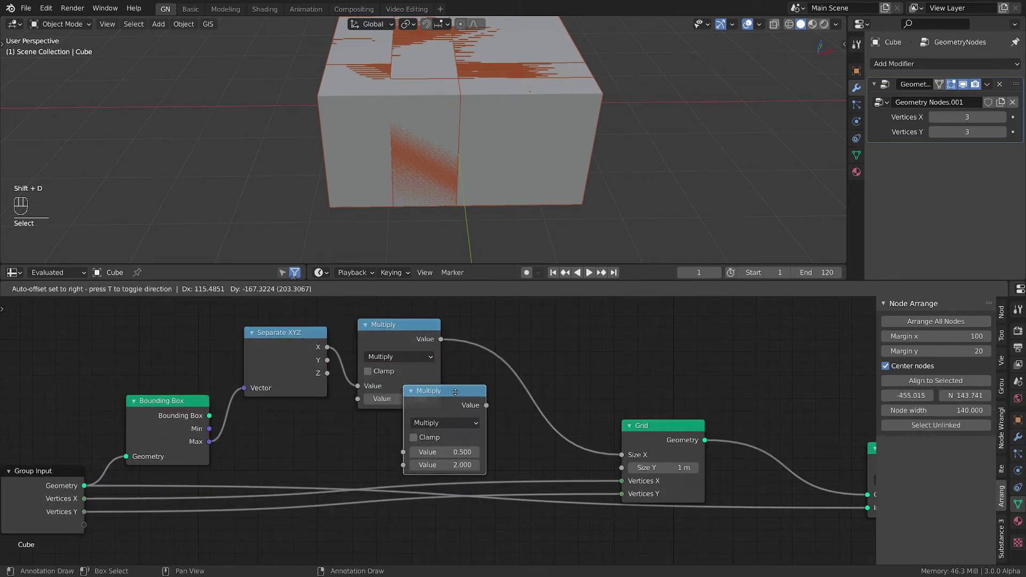
left_click(461, 412)
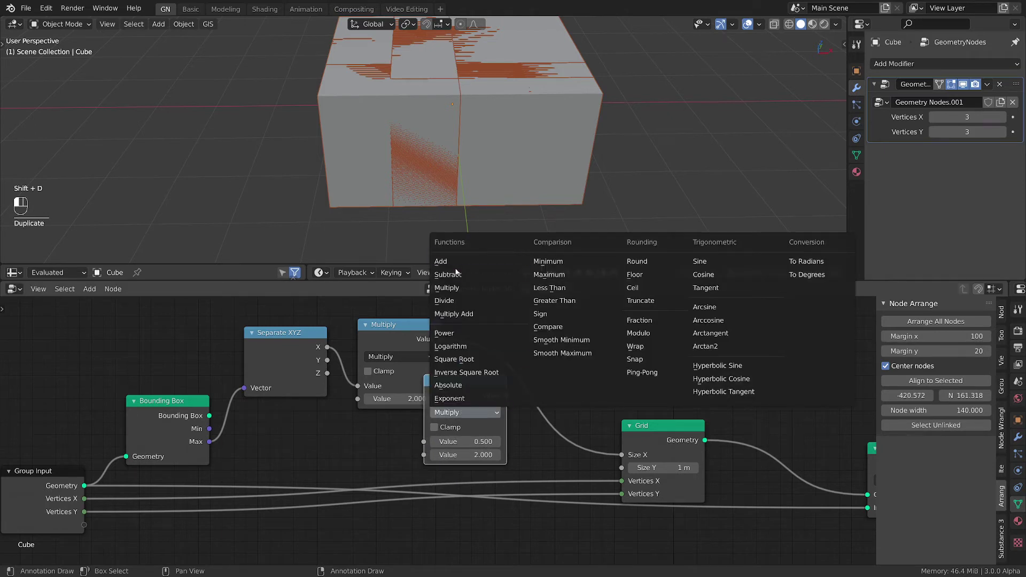
left_click(453, 274)
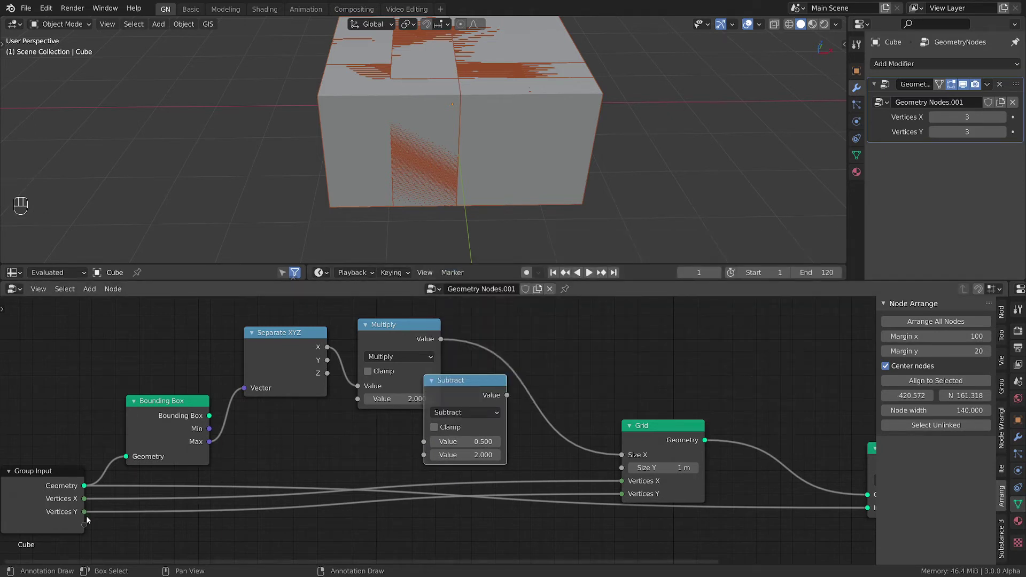
left_click_drag(84, 499, 424, 441)
left_click(474, 455)
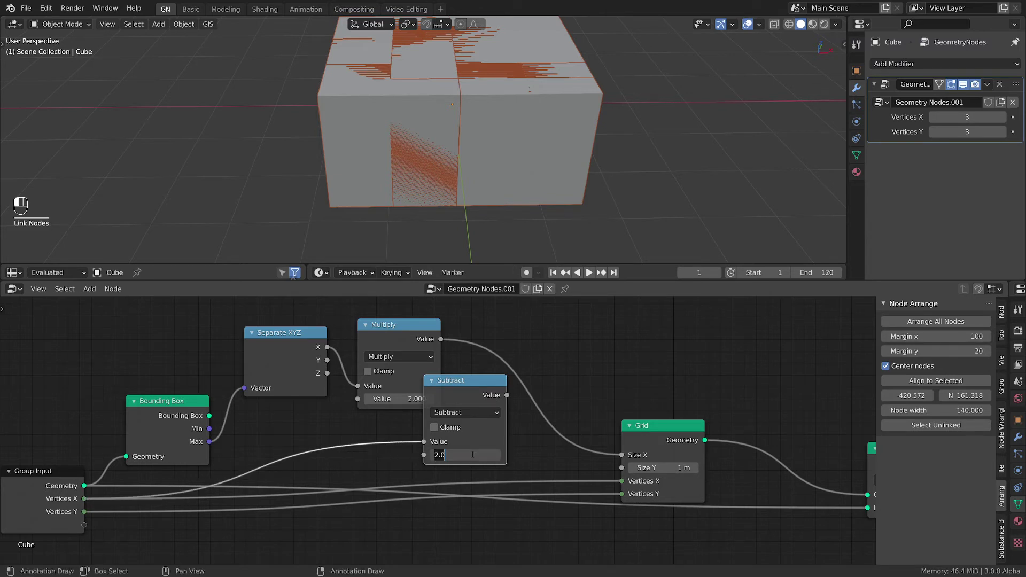
key("Return")
Step: Multiply the Multiply and Subtract outputs with another duplicated Multiply node feeding Size X, and test the Vertices X count in the modifier
left_click_drag(473, 380, 410, 418)
left_click_drag(395, 330, 393, 319)
key("shift+d")
left_click(521, 331)
left_click_drag(443, 432, 485, 403)
left_click_drag(404, 418, 405, 414)
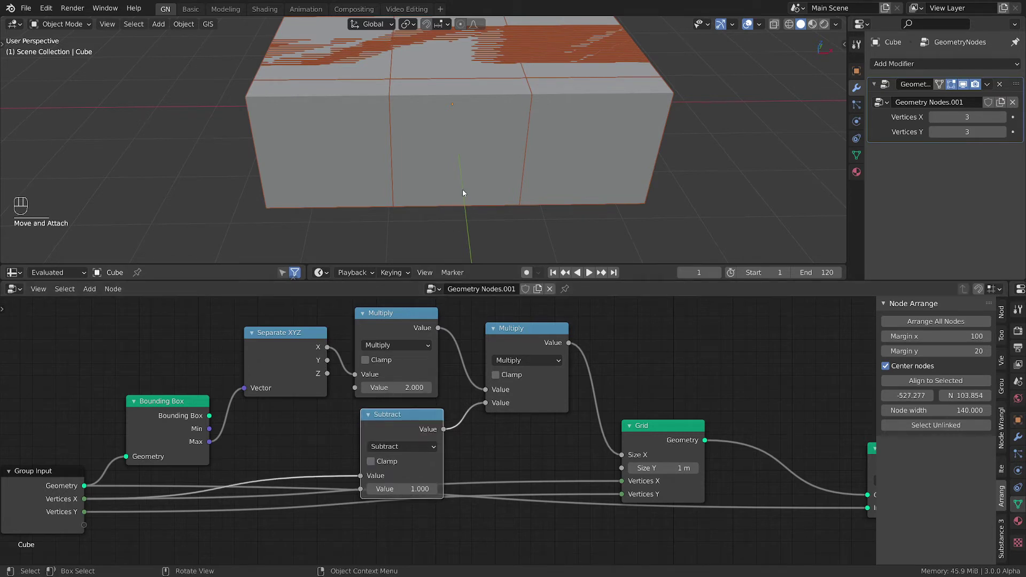
mouse_move(967, 117)
left_mouse_down()
mouse_move(999, 117)
mouse_move(940, 117)
mouse_move(952, 117)
left_mouse_up()
Step: Expose the Subtract node's second value as a group input and cut its link to that node
middle_click_drag(455, 395, 492, 369)
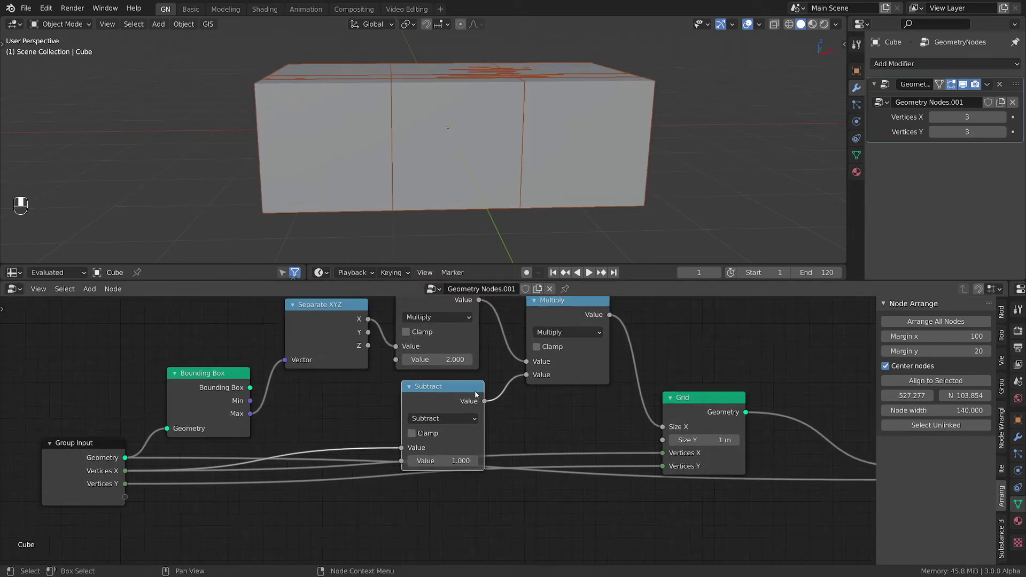
scroll(470, 399, "down", 1)
middle_click_drag(367, 484, 348, 494)
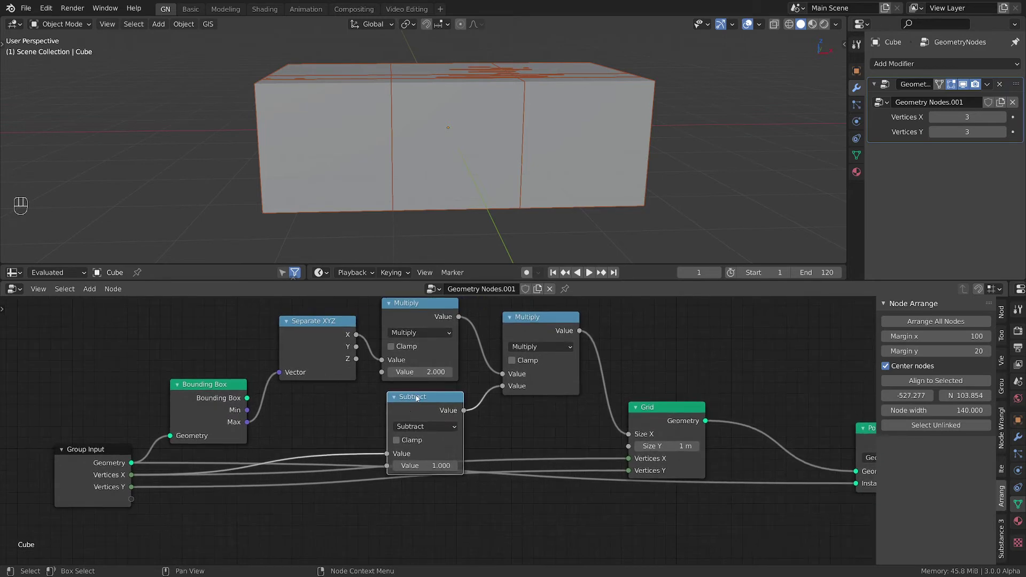
left_click_drag(416, 397, 415, 395)
left_click_drag(385, 462, 131, 499)
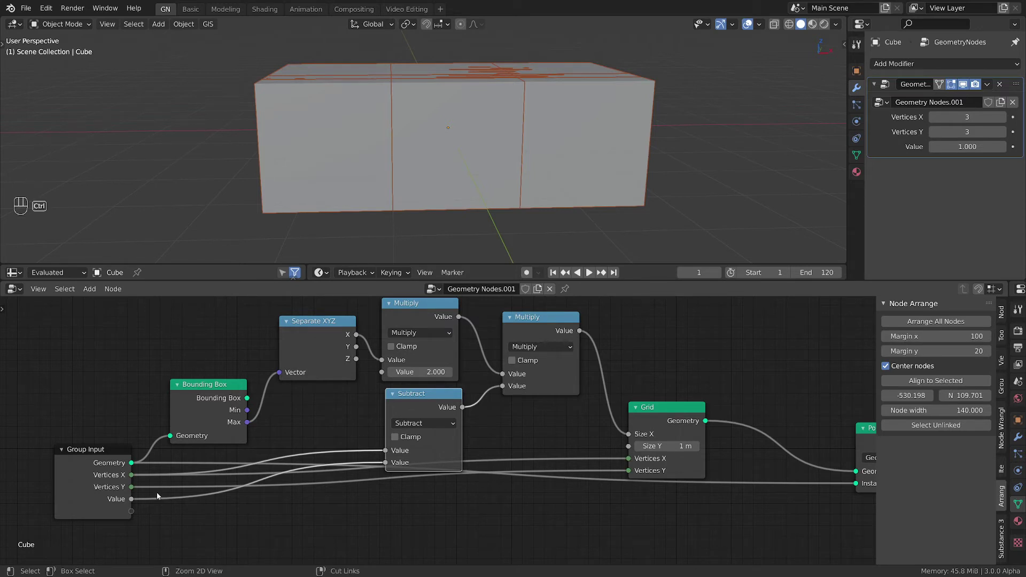
right_click_drag(156, 492, 188, 492, "ctrl")
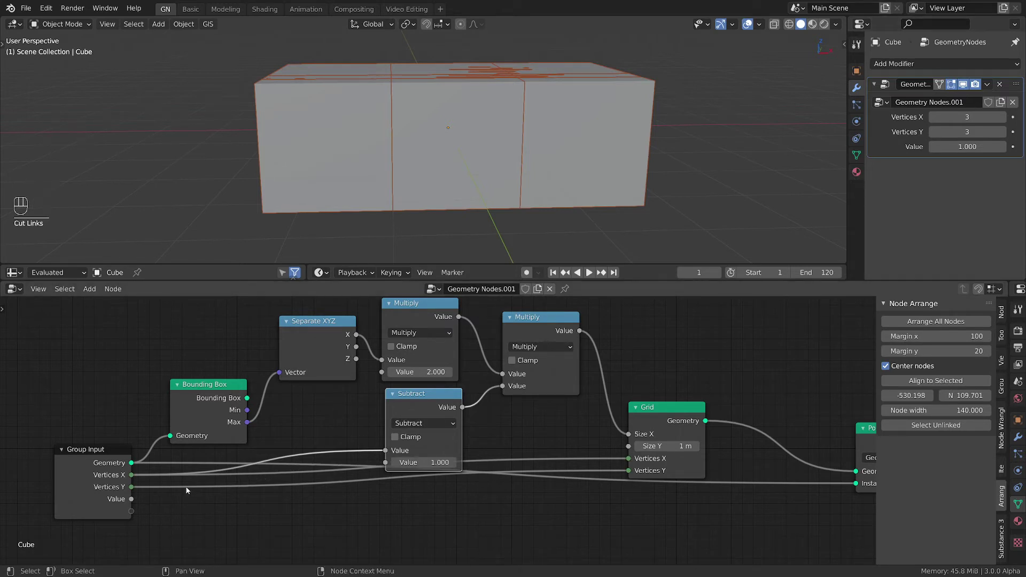
left_click_drag(422, 400, 423, 399)
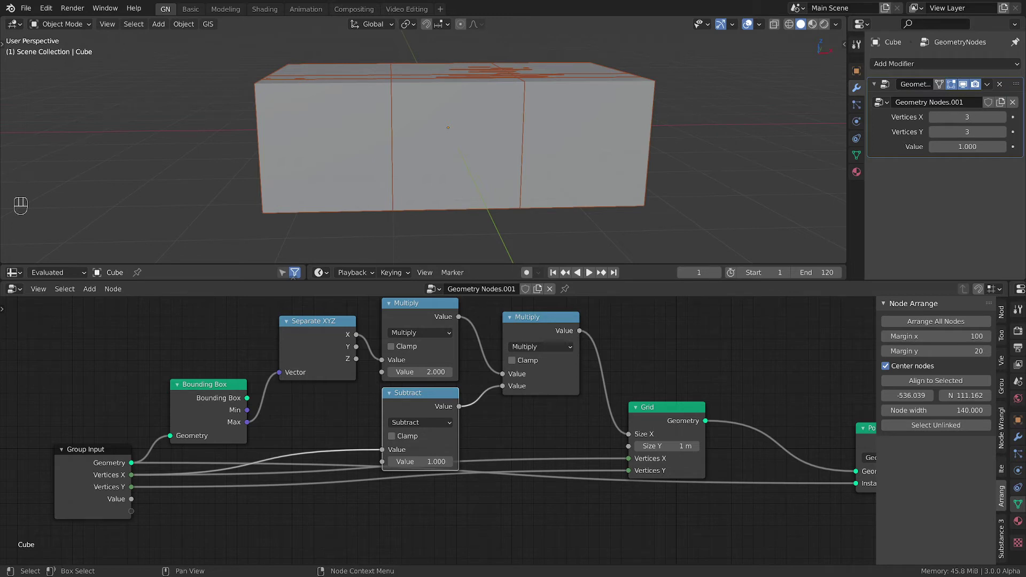
Step: Insert a duplicated Multiply node with value 2.000 after Subtract and change the Multiply node feeding the Grid to Add
left_click(530, 327, "shift")
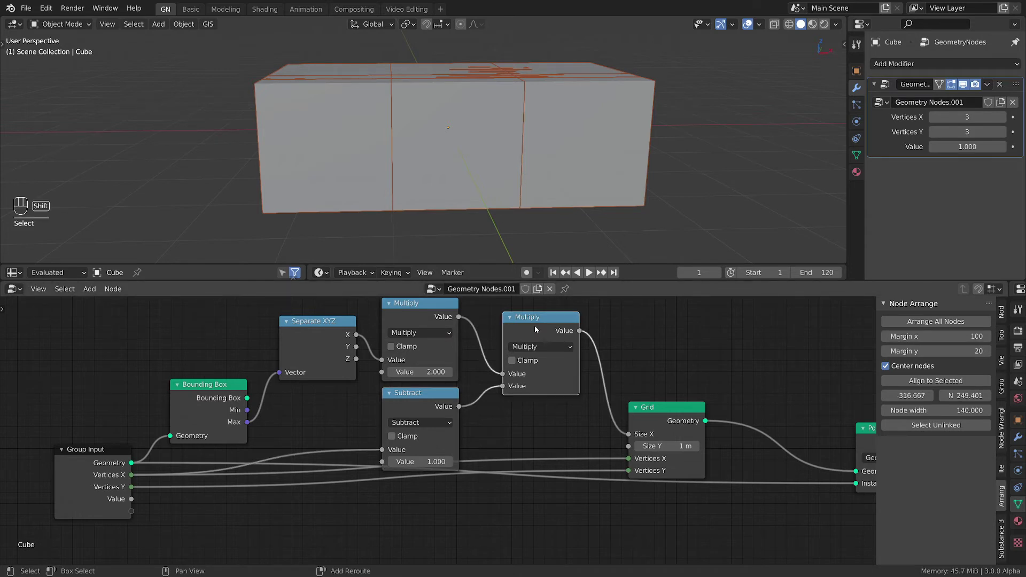
key("shift+d")
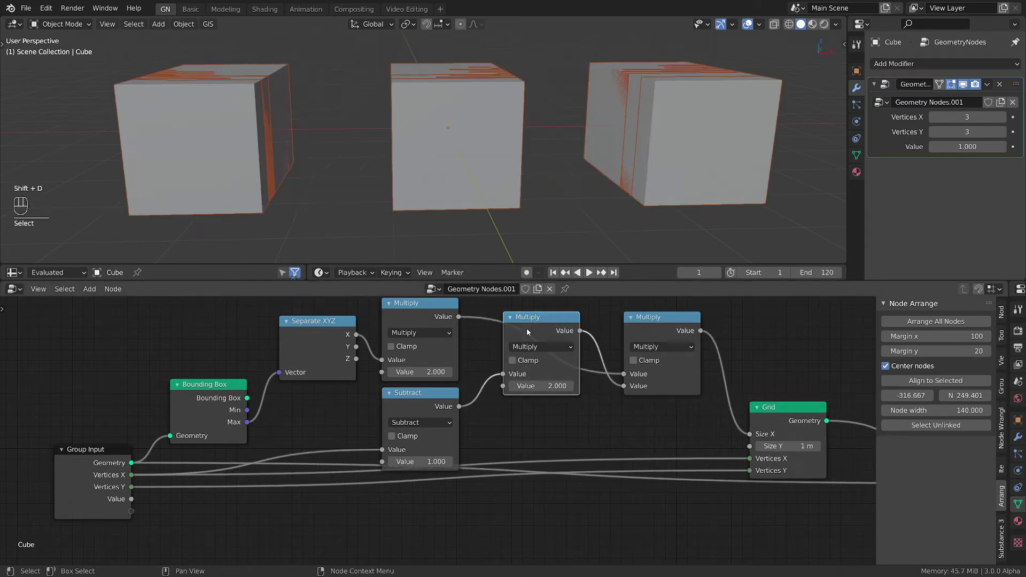
left_click(645, 319)
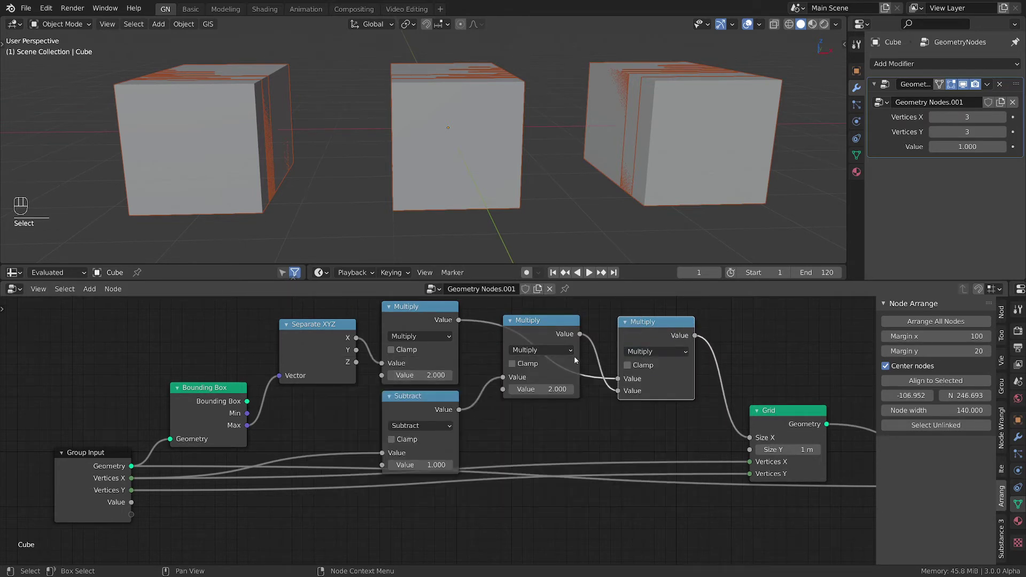
left_click(628, 352)
left_click(375, 385)
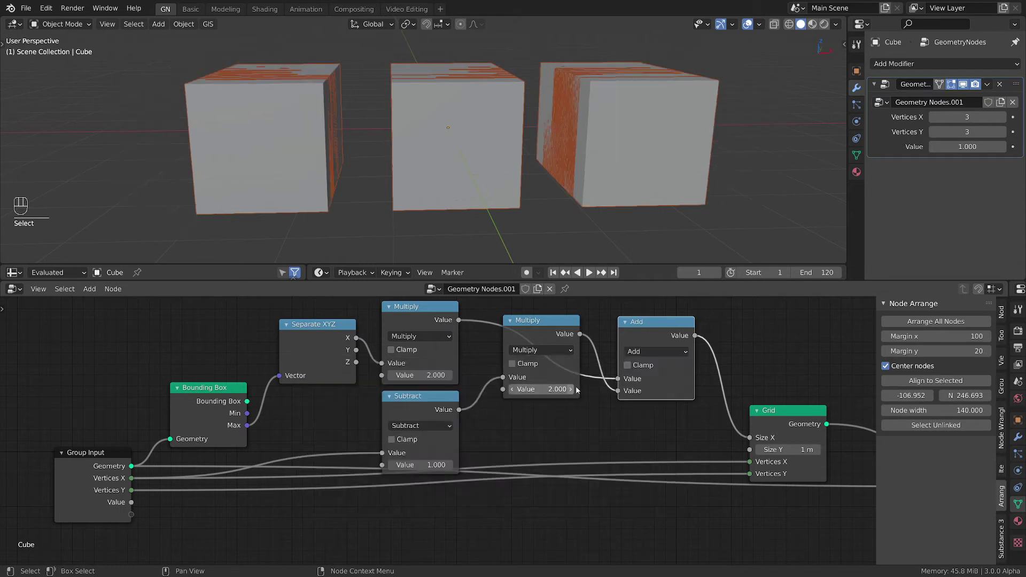
Step: Replace the first Multiply's link into the Add node with the group's Value input and set that value to 0.1 in the modifier
right_click_drag(595, 372, 606, 398, "ctrl")
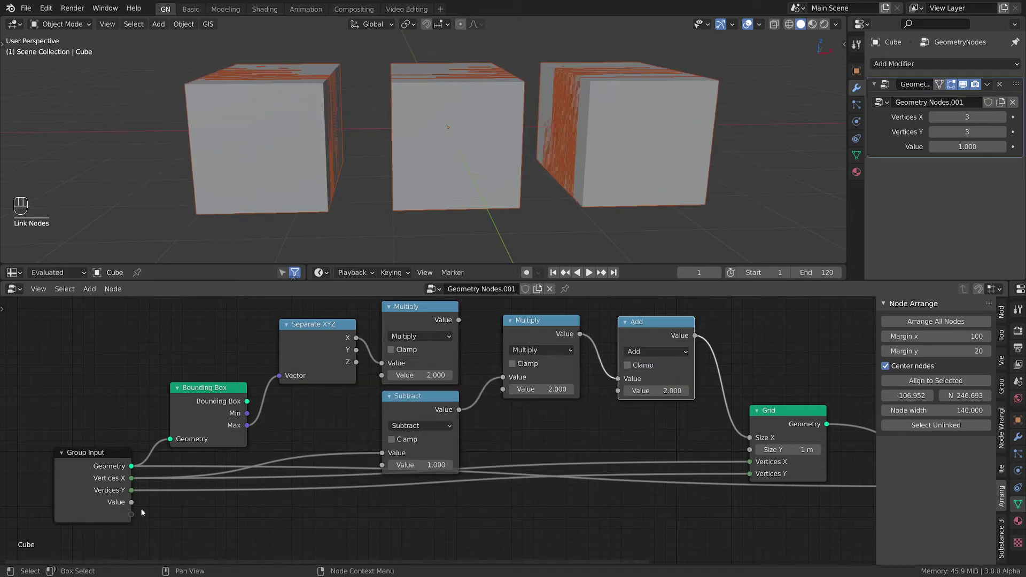
left_click_drag(131, 503, 618, 390)
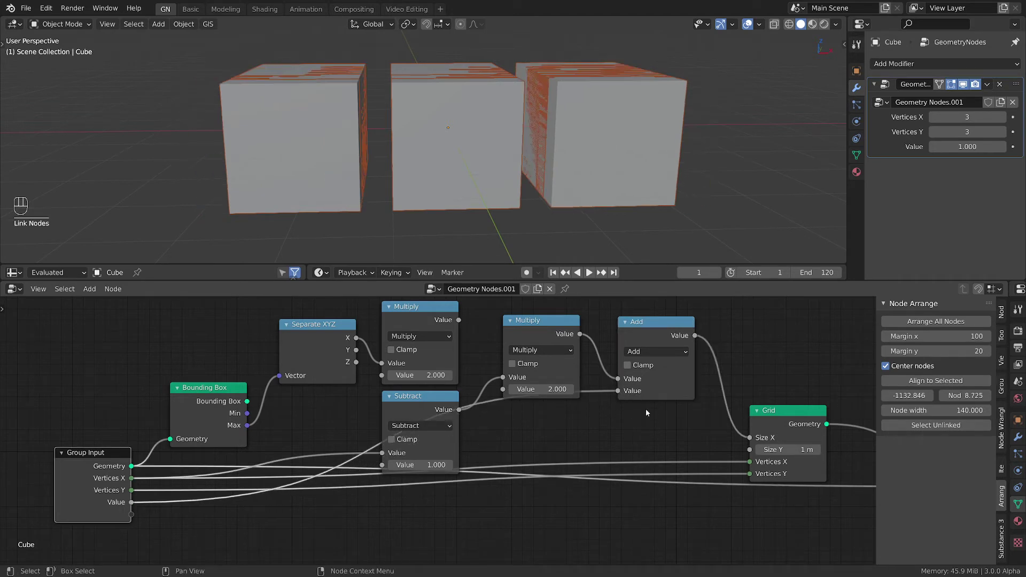
left_click_drag(968, 147, 936, 147)
left_click(968, 145)
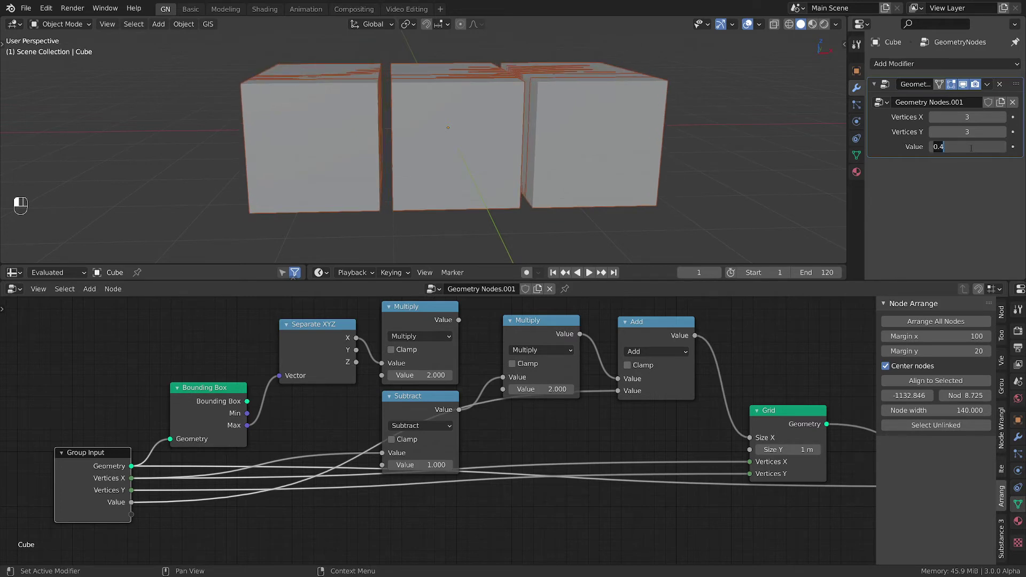
type("1")
key("Return")
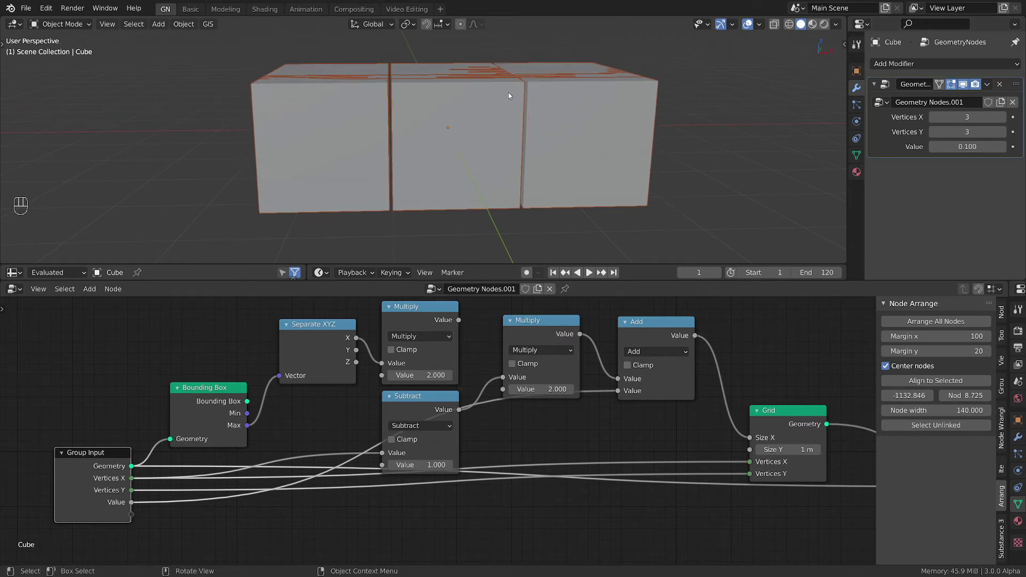
Step: Select the Multiply, Subtract and Add nodes that compute the X spacing and move them together
scroll(522, 255, "down", 2)
middle_click_drag(525, 361, 492, 449)
left_click_drag(287, 361, 631, 522)
key("g")
left_click(605, 452)
middle_click_drag(533, 498, 540, 454)
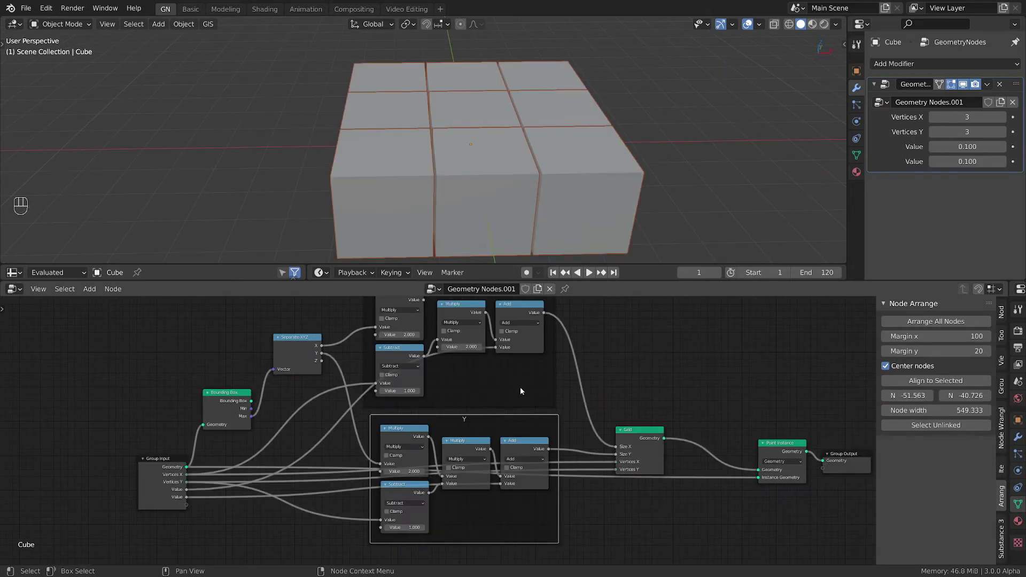
Step: Reposition the Y frame and the X frame so they line up one above the other
middle_click_drag(521, 415, 508, 447)
scroll(509, 447, "down", 1)
scroll(496, 446, "up", 3)
mouse_move(469, 448)
left_mouse_down()
mouse_move(444, 452)
mouse_move(455, 446)
left_mouse_up()
middle_click_drag(459, 395, 427, 422)
left_click_drag(425, 424, 420, 423)
middle_click_drag(439, 443, 441, 407)
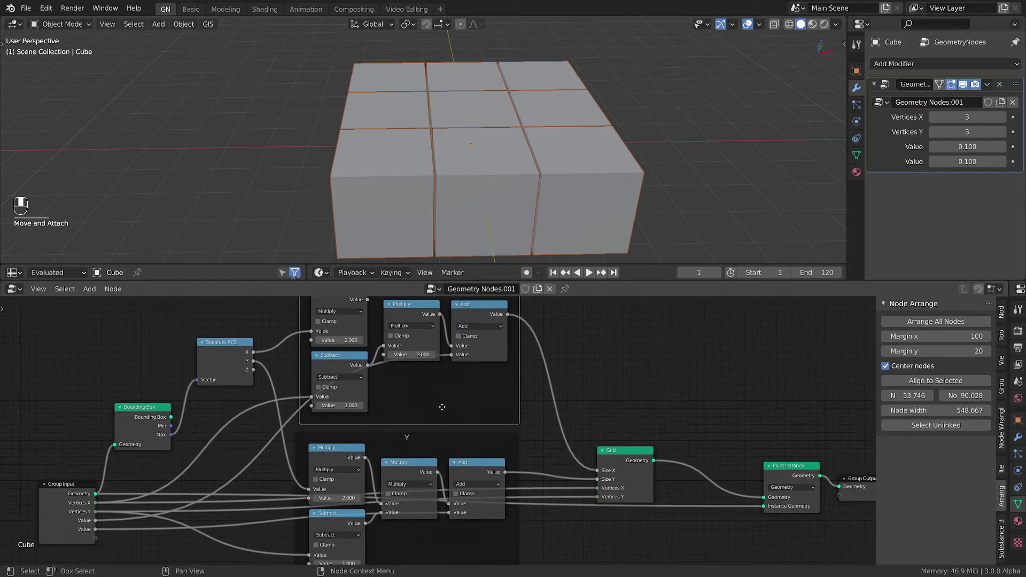
Step: Add a reroute to each spacing Value link and place them inside the Y and X frames, beneath their Multiply nodes
middle_click_drag(285, 472, 369, 426)
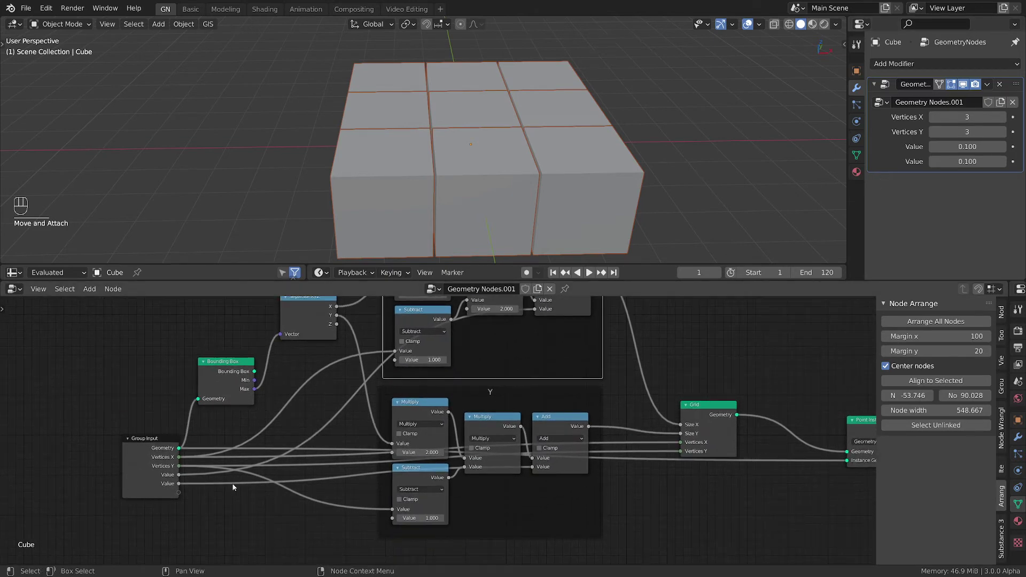
right_click_drag(228, 477, 231, 504, "shift")
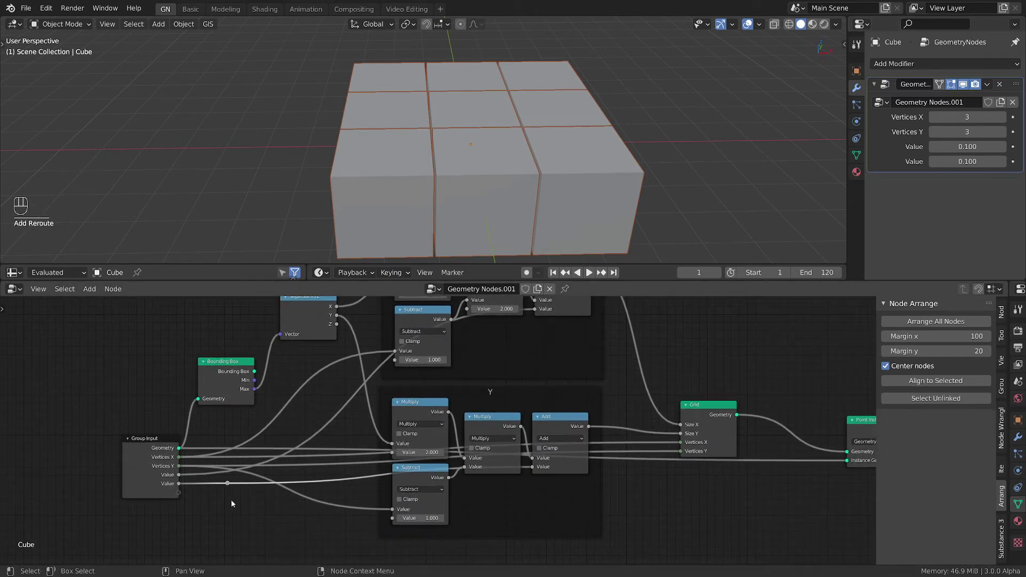
key("g")
left_click(484, 514)
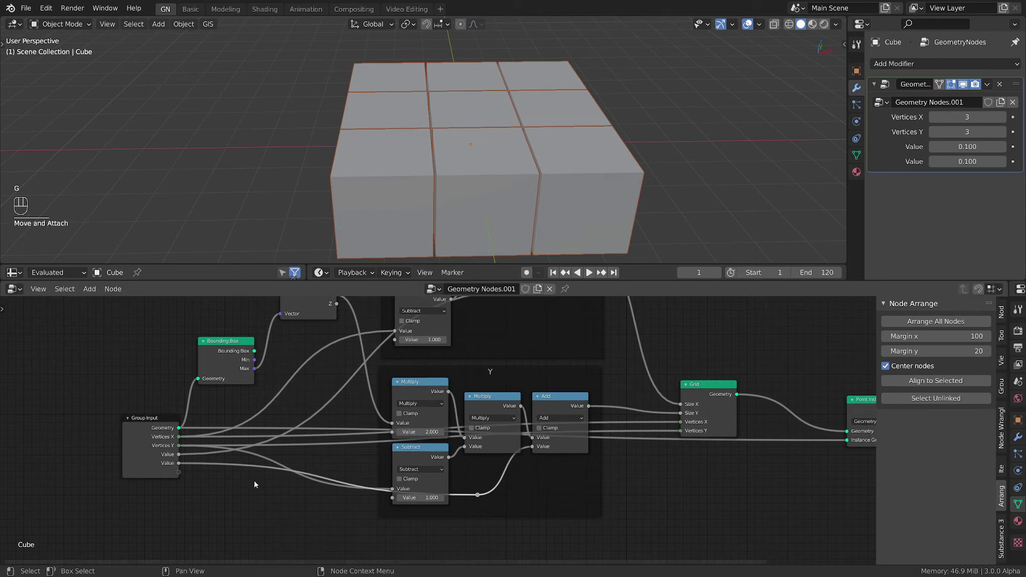
middle_click_drag(252, 485, 249, 528)
right_click_drag(317, 428, 328, 447, "shift")
key("g")
left_click(510, 372)
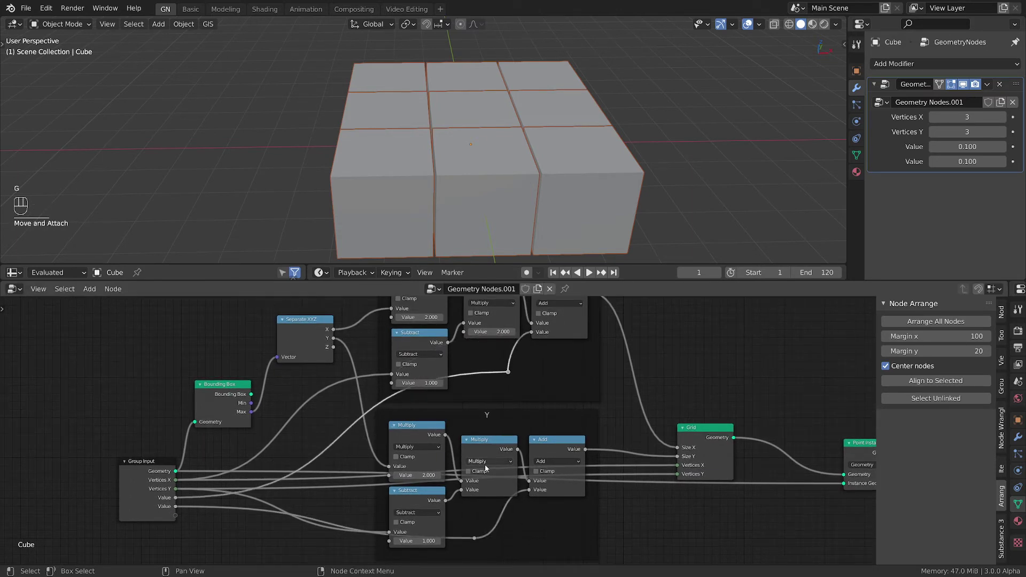
right_click_drag(371, 415, 342, 441, "shift")
key("g")
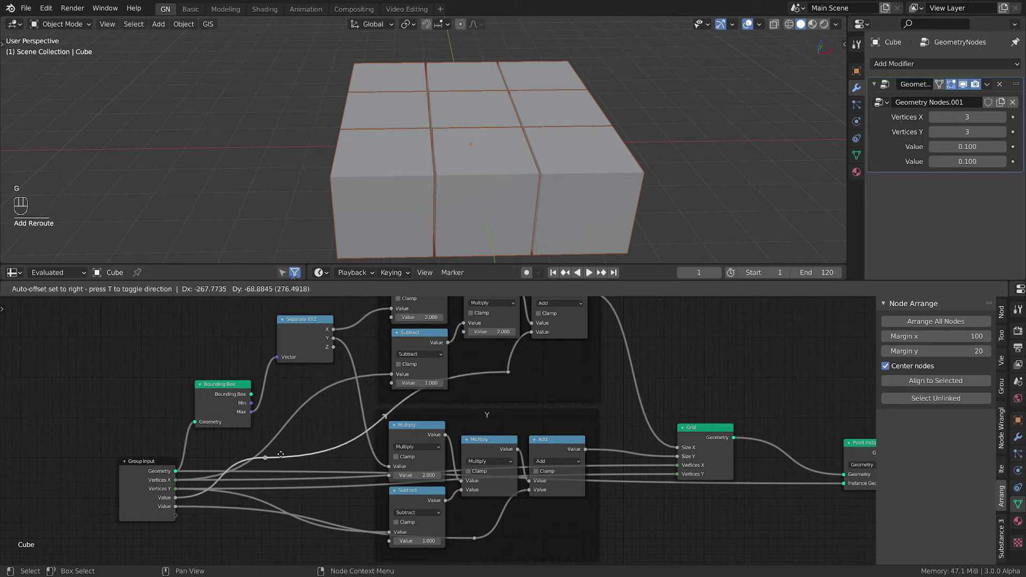
left_click(295, 449)
key("ctrl+x")
Step: Move the Grid node closer to the X and Y frames
middle_click_drag(489, 424, 319, 446)
scroll(443, 405, "down", 2)
middle_click_drag(443, 405, 394, 412)
left_click_drag(475, 460, 436, 464)
Step: Set the two spacing values in the modifier to 0.430 and 1.270
left_click_drag(967, 147, 1020, 161)
scroll(536, 149, "down", 4)
middle_click_drag(528, 153, 437, 140)
scroll(574, 165, "up", 3)
scroll(507, 176, "down", 3)
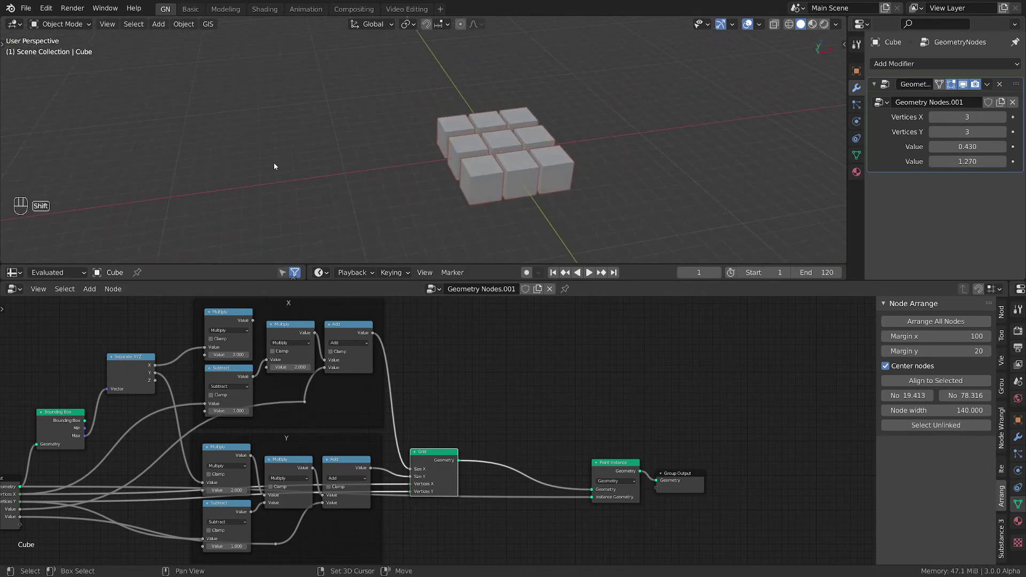
Step: Add a monkey mesh to the scene and move it away from the array of cubes
left_click(316, 167, "shift")
key("shift+a")
mouse_move(315, 168)
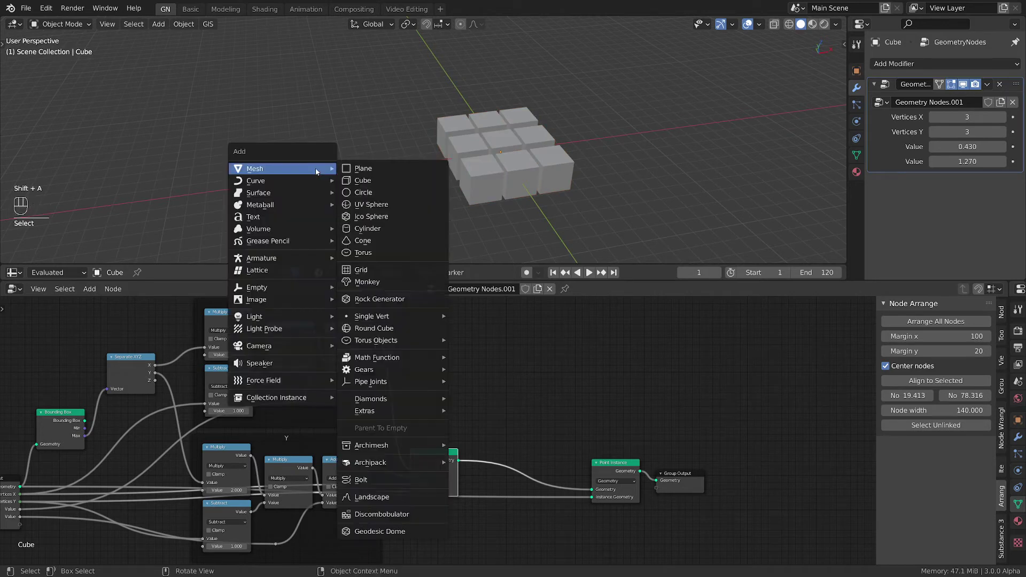
left_click(380, 282)
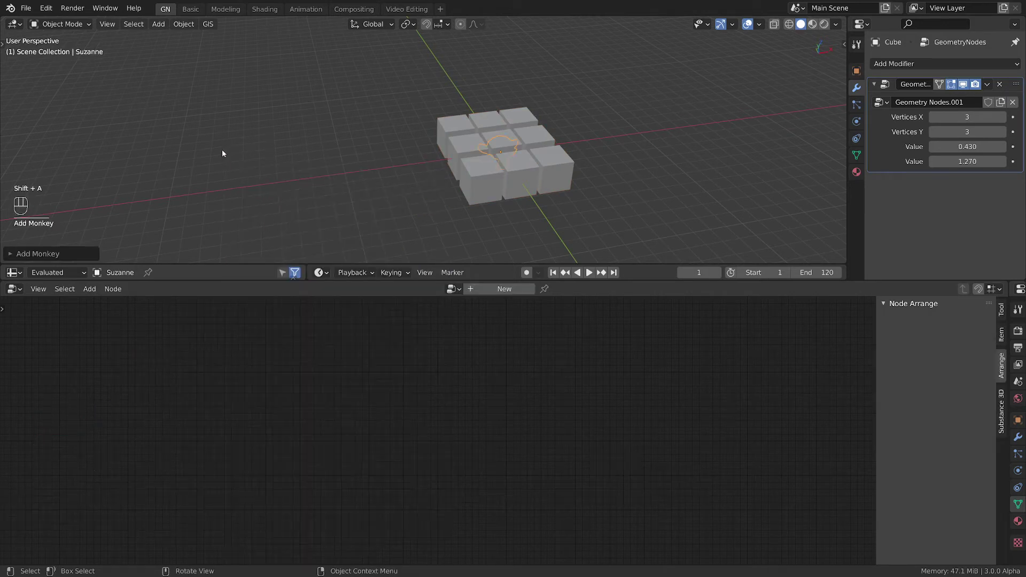
key("g")
left_click(441, 155)
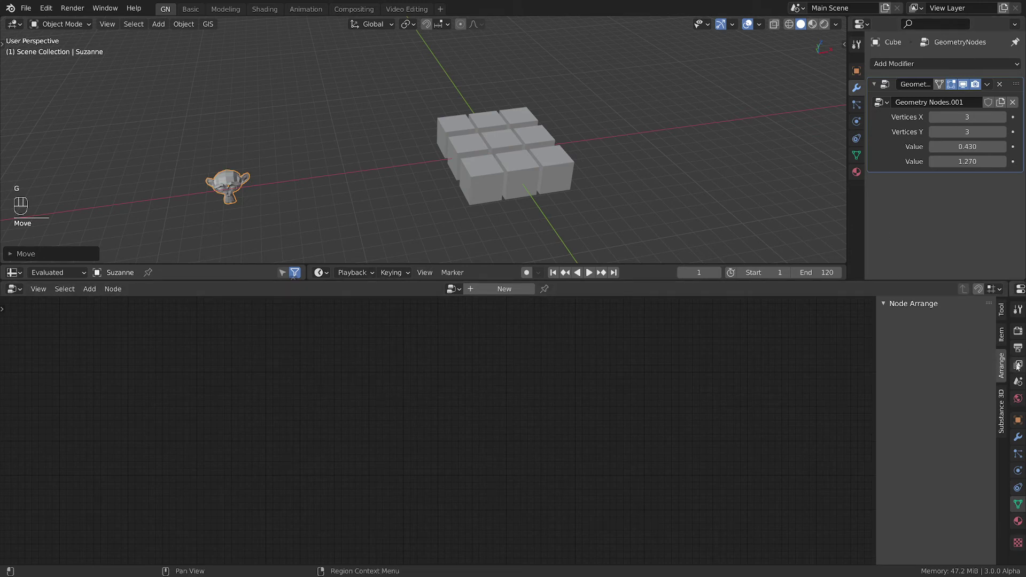
Step: Widen the Properties editor beside the node editor and switch it to the Outliner
left_click_drag(1009, 367, 854, 369)
left_click(866, 312)
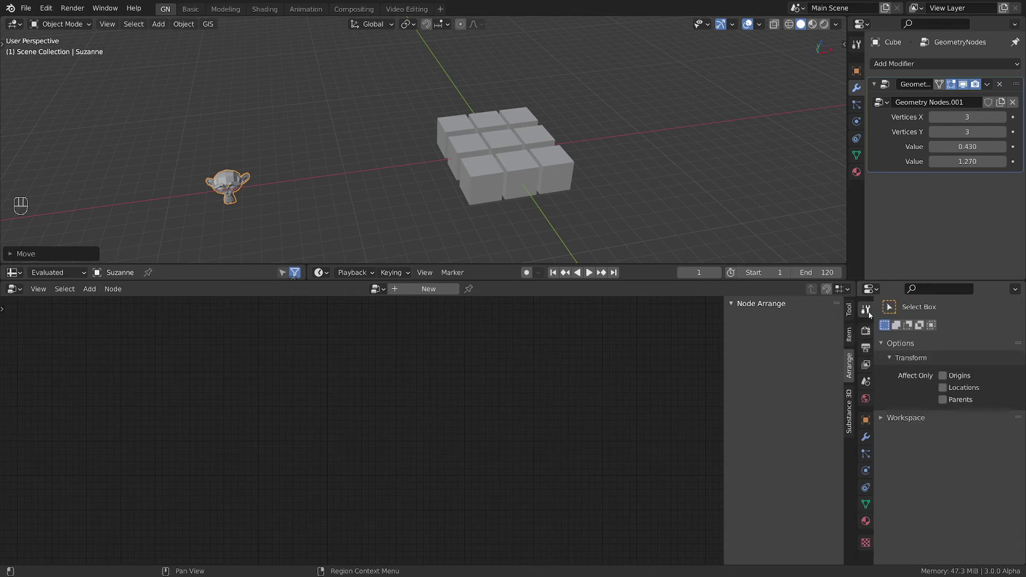
left_click(871, 289)
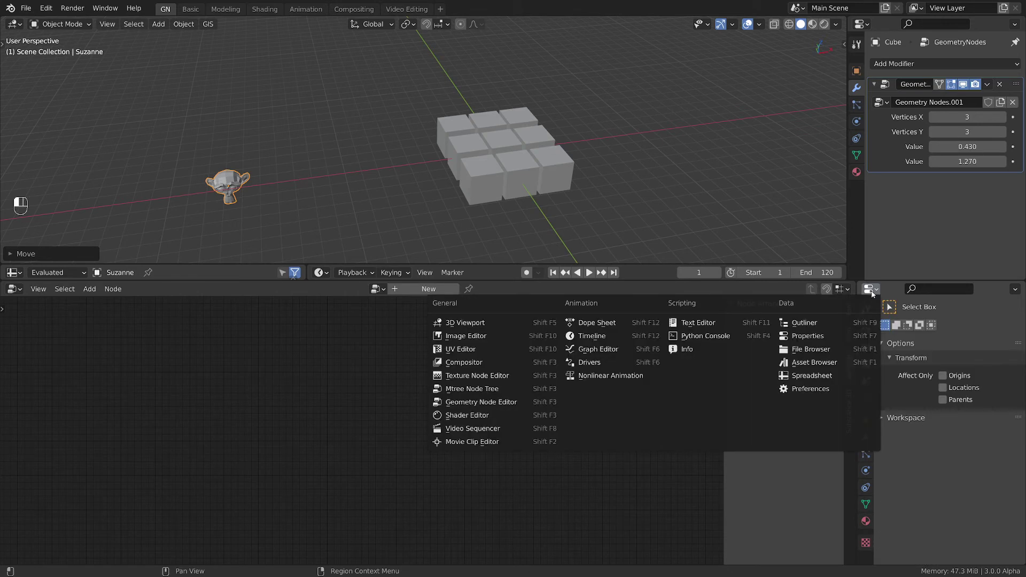
left_click(821, 322)
Step: Copy the Cube's modifiers onto Suzanne and inspect the resulting monkey array and its node tree
left_click(874, 351)
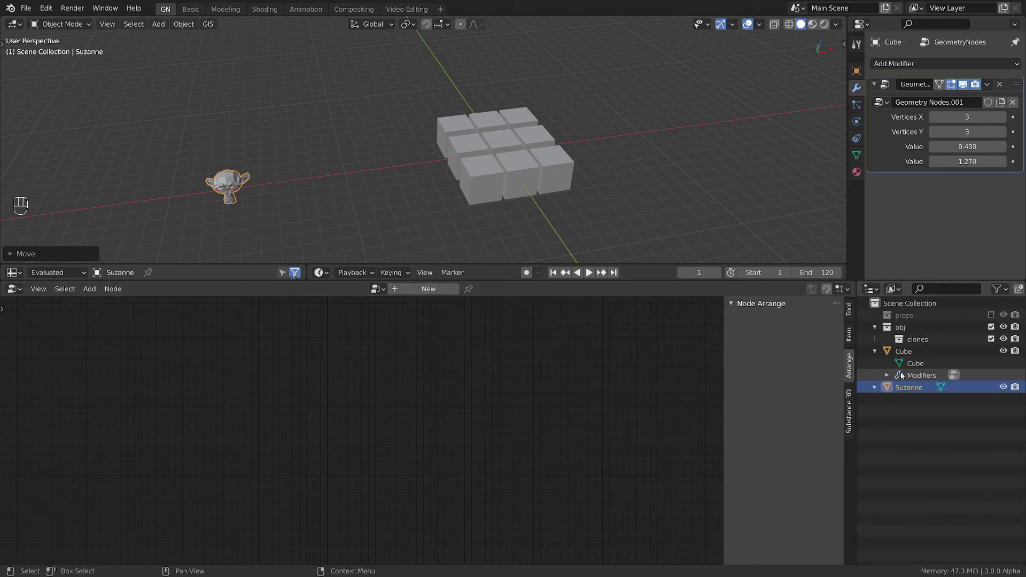
left_click_drag(900, 371, 904, 389)
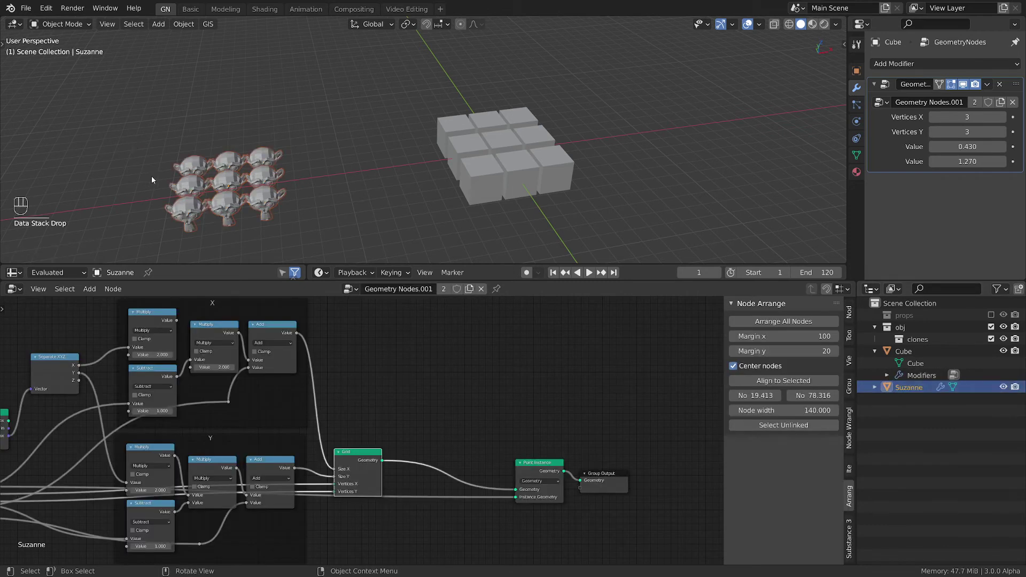
scroll(152, 175, "up", 2)
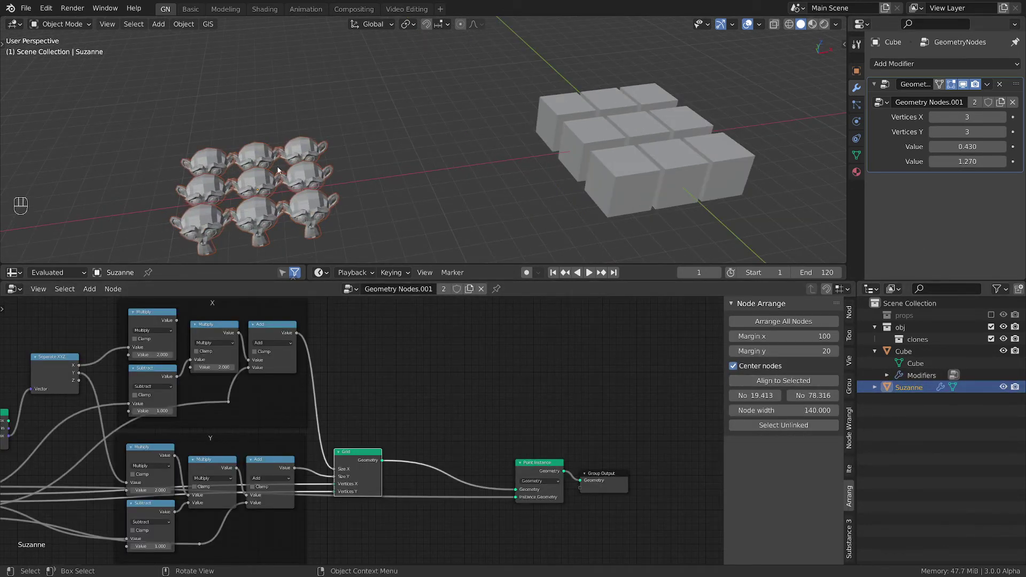
middle_click_drag(229, 171, 344, 164)
scroll(294, 220, "up", 5)
middle_click_drag(333, 381, 542, 352)
scroll(253, 449, "up", 3)
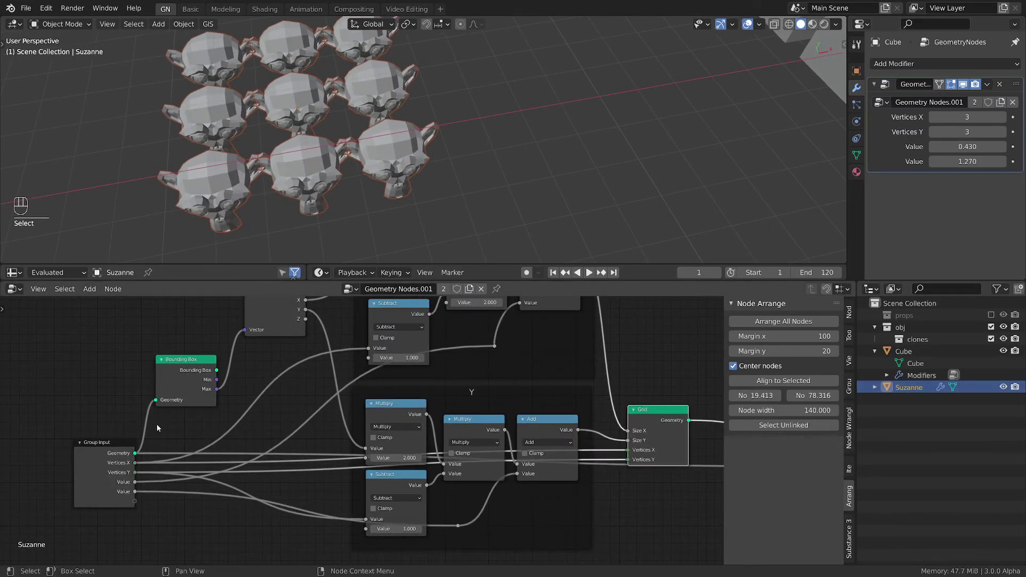
Step: Delete the Suzanne object from the scene and select the Cube array again
middle_click_drag(205, 368, 158, 395)
scroll(158, 394, "up", 1)
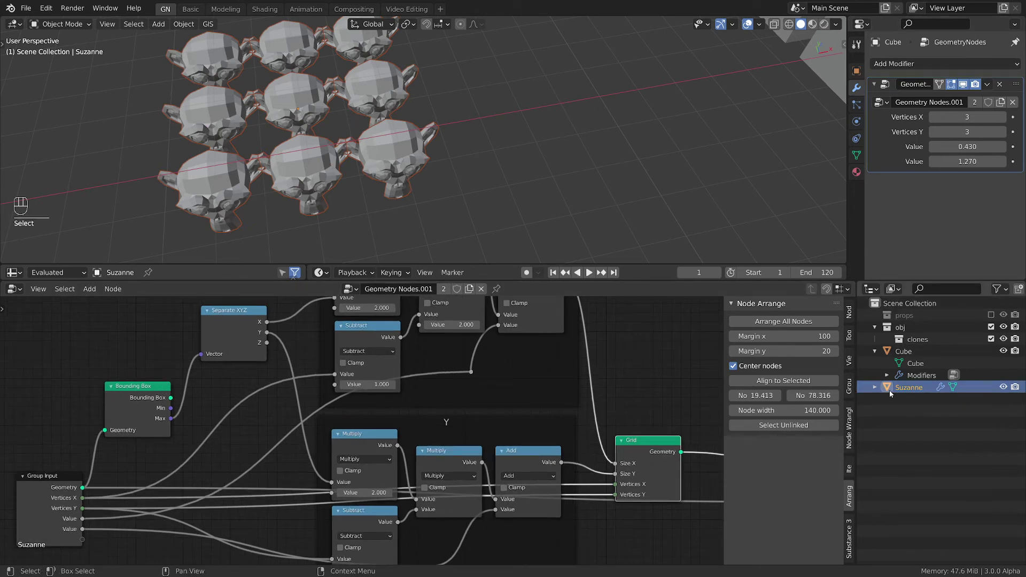
key("x")
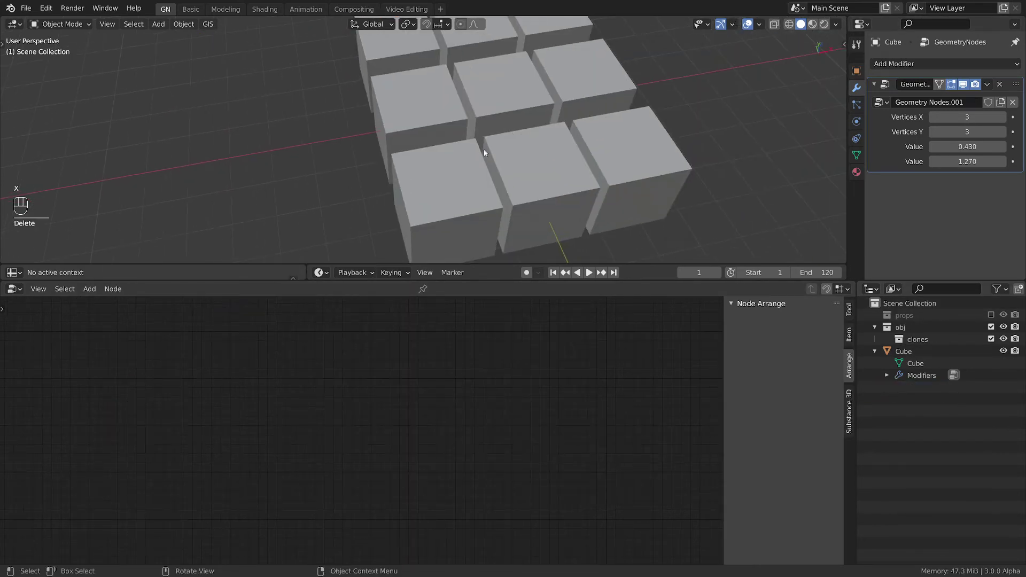
middle_click_drag(484, 153, 624, 110)
left_click(532, 200)
scroll(560, 213, "down", 2)
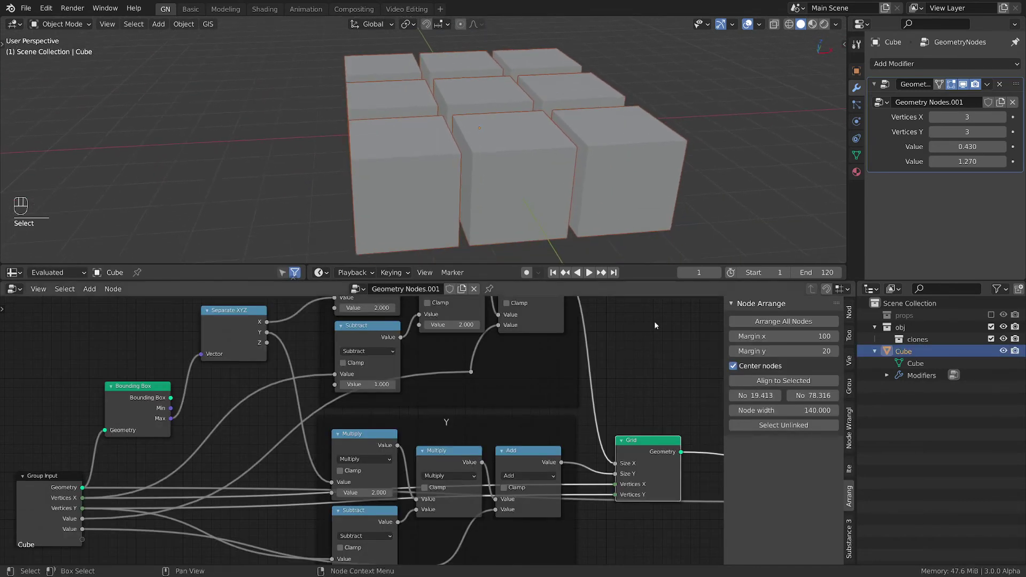
Step: Move the Point Instance and Group Output nodes farther away from the Grid node to make room between them
middle_click_drag(695, 323, 459, 351)
middle_click_drag(621, 413, 485, 395)
middle_click_drag(489, 434, 431, 431)
left_click_drag(429, 418, 622, 533)
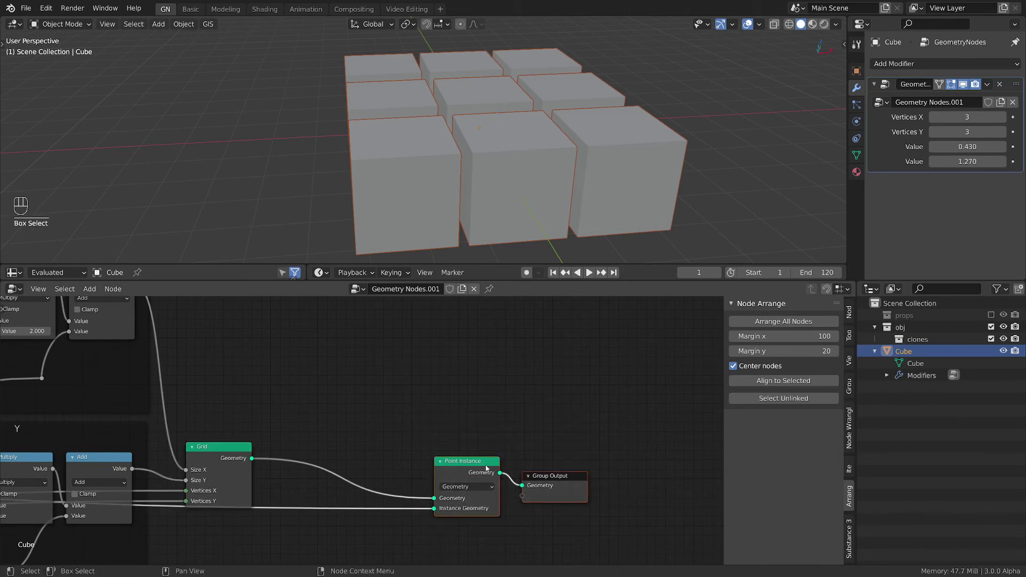
left_click_drag(485, 466, 608, 453)
middle_click_drag(417, 468, 590, 461)
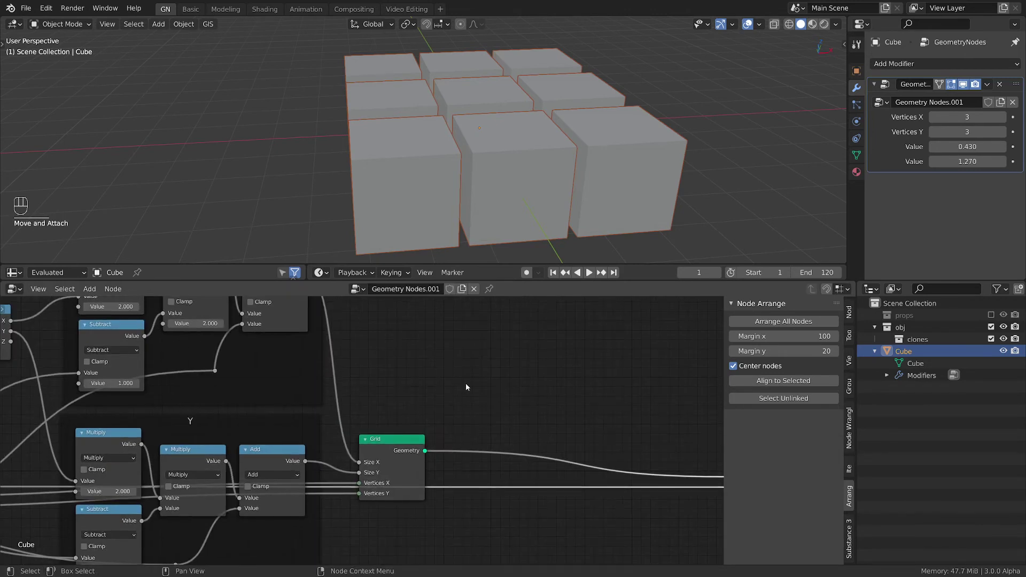
Step: Add a Mesh Line node above the Grid node and set its mode to End Points
key("ctrl+a")
type("mesh li")
key("Return")
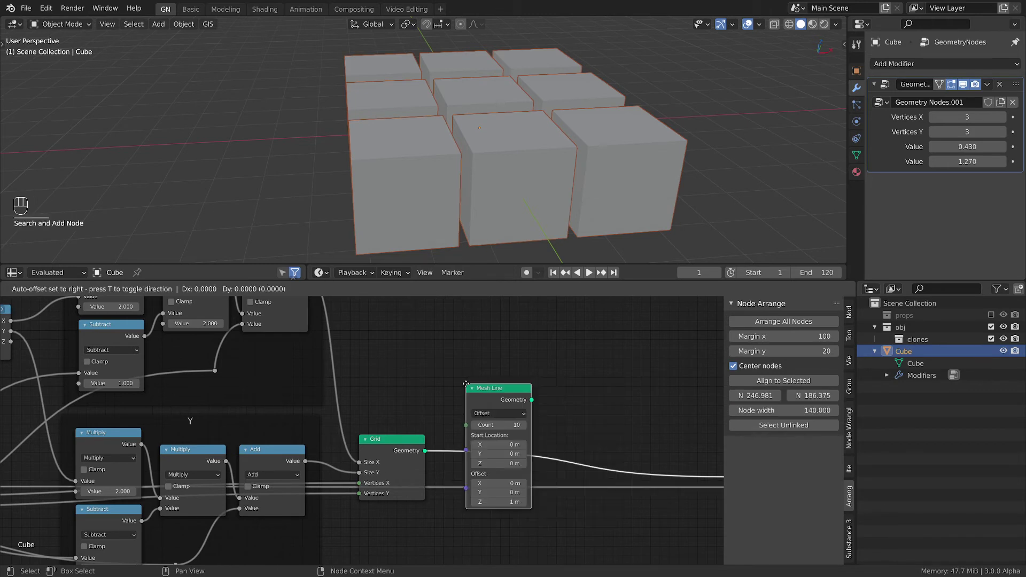
left_click(497, 310)
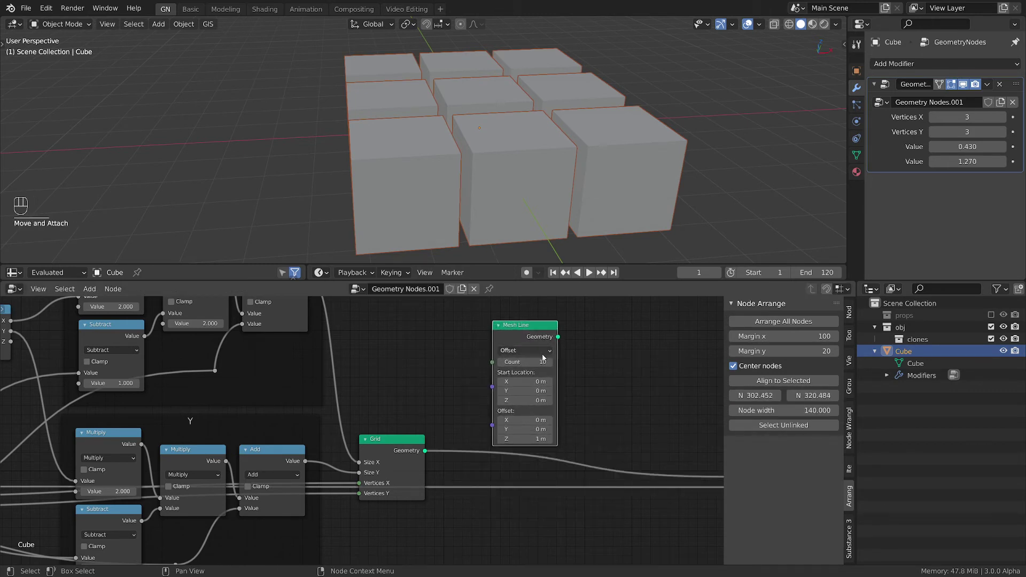
left_click(524, 350)
left_click(528, 371)
middle_click_drag(599, 398, 620, 362)
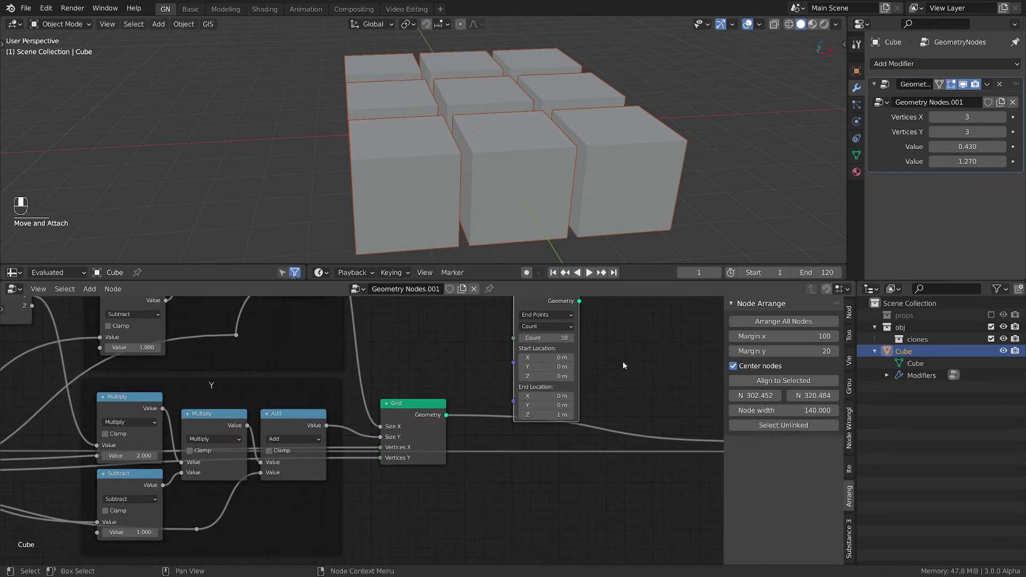
Step: Expose the Mesh Line's Count as a new input on the Group Input node
scroll(566, 352, "down", 3)
middle_click_drag(528, 417, 564, 406)
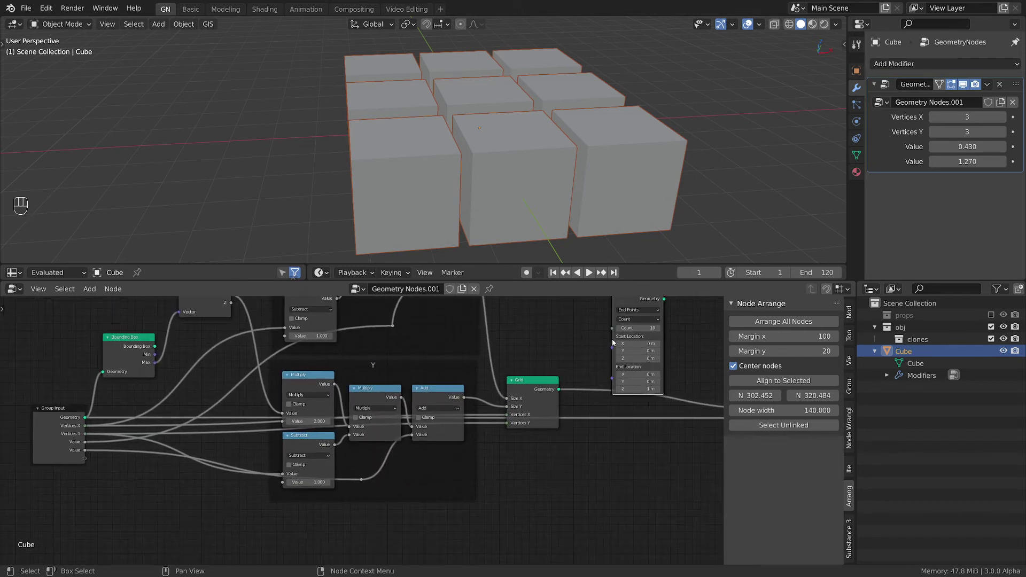
left_click_drag(613, 330, 84, 458)
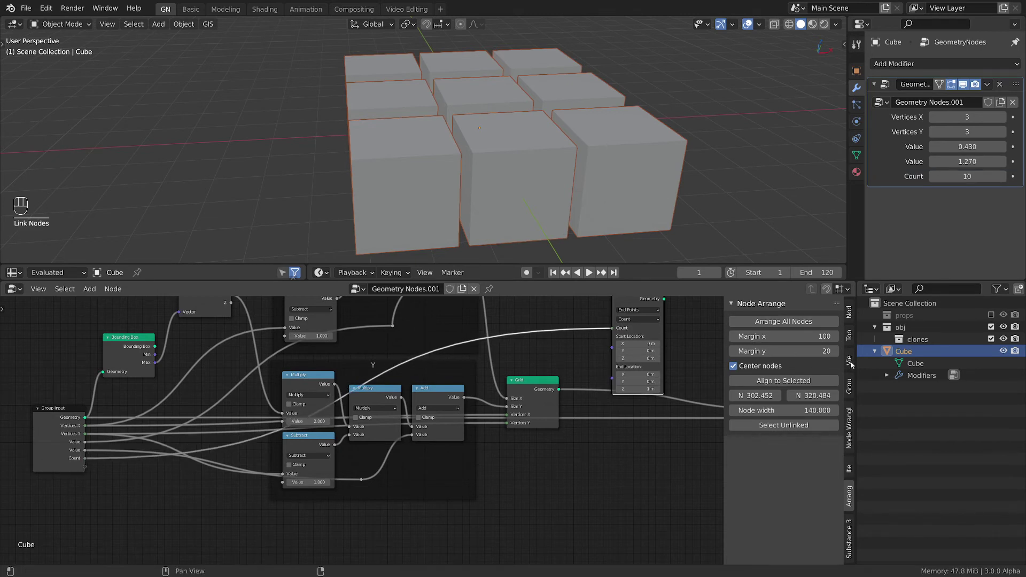
Step: Reorder the Count group input to sit directly below Vertices Y and rename it "Verts Z"
left_click(849, 361)
left_click(849, 385)
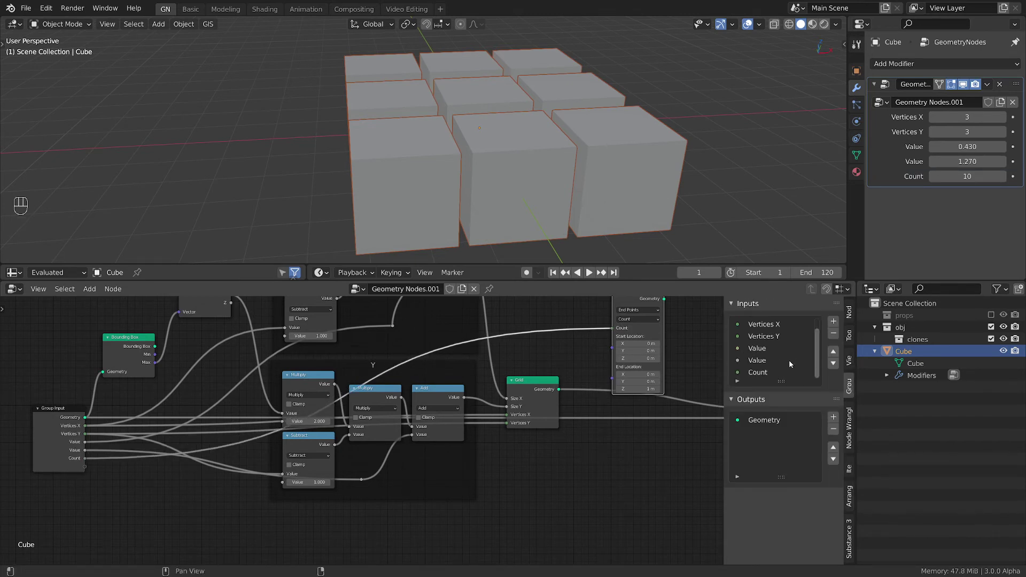
left_click(775, 369)
left_click(832, 352)
left_click(832, 352)
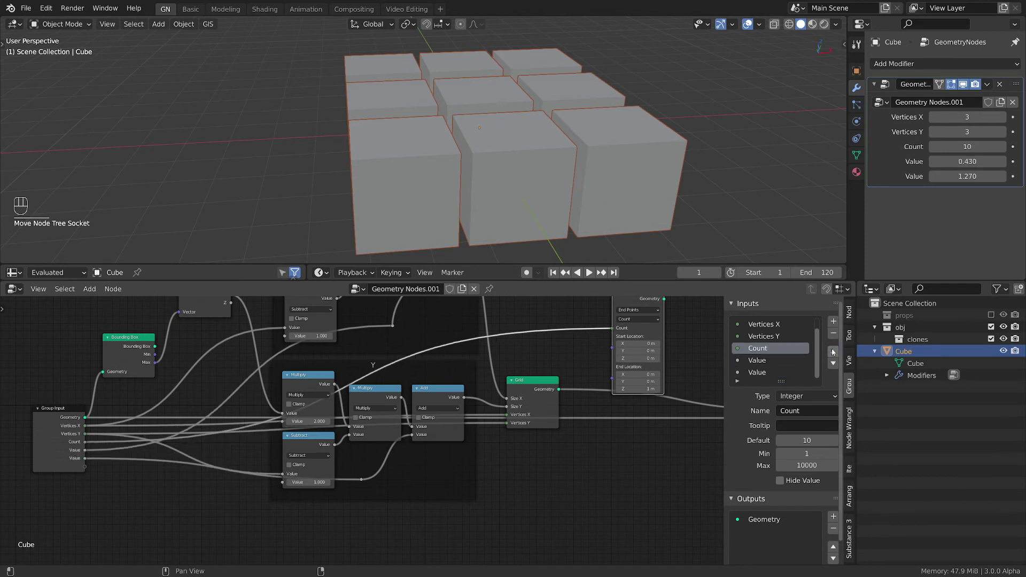
type("Verts Z")
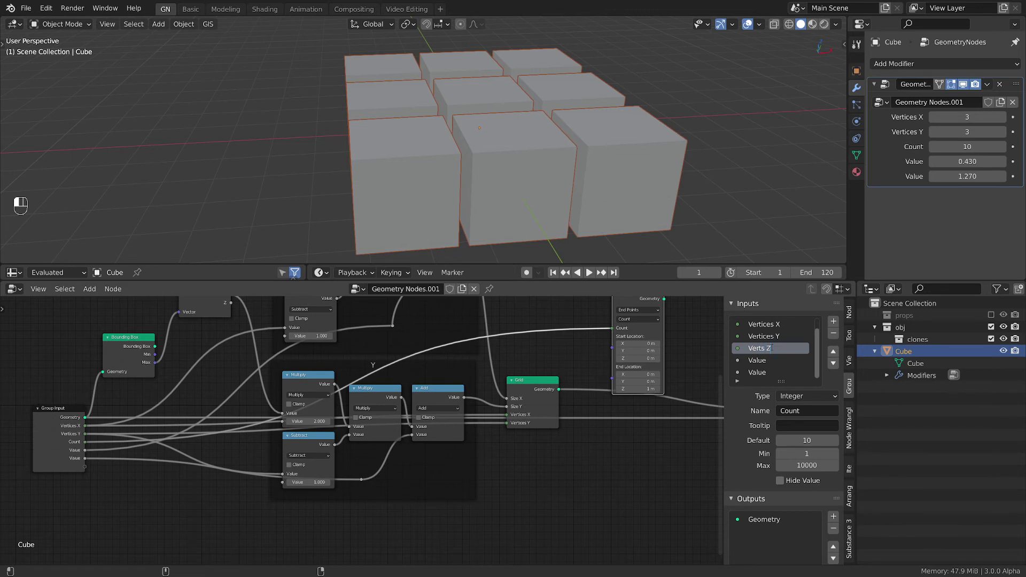
key("Return")
Step: Move the Mesh Line node slightly closer to the Grid and set its End Location Z to -1.4 m
scroll(343, 468, "up", 1)
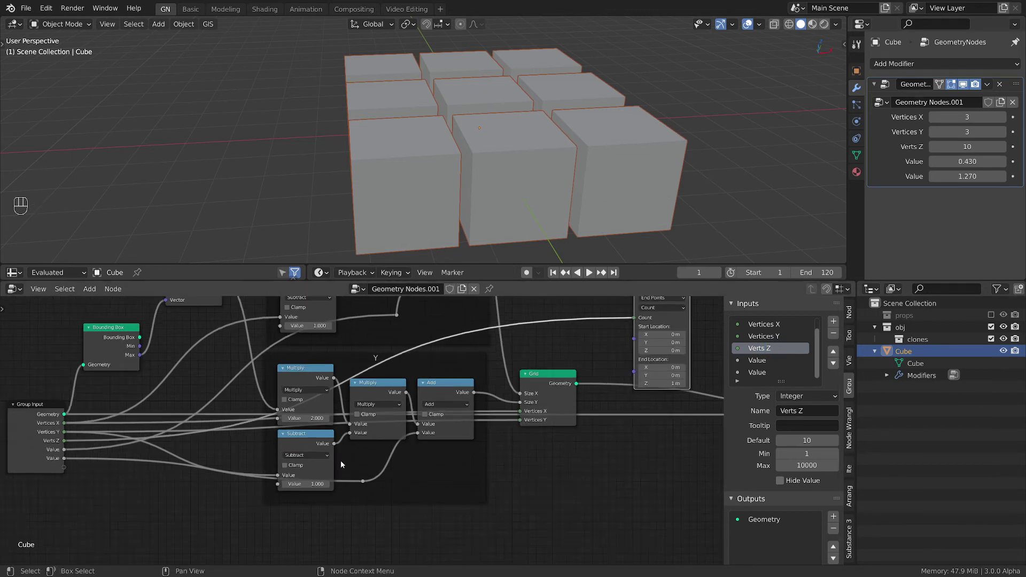
middle_click_drag(460, 464, 318, 523)
left_click_drag(516, 337, 488, 317)
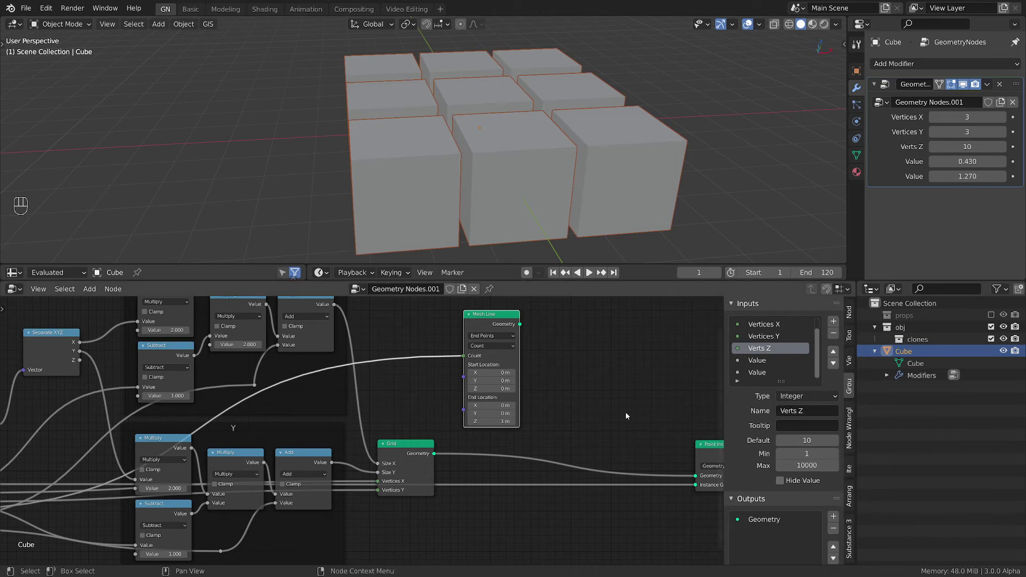
scroll(523, 453, "up", 1)
middle_click_drag(608, 436, 608, 437)
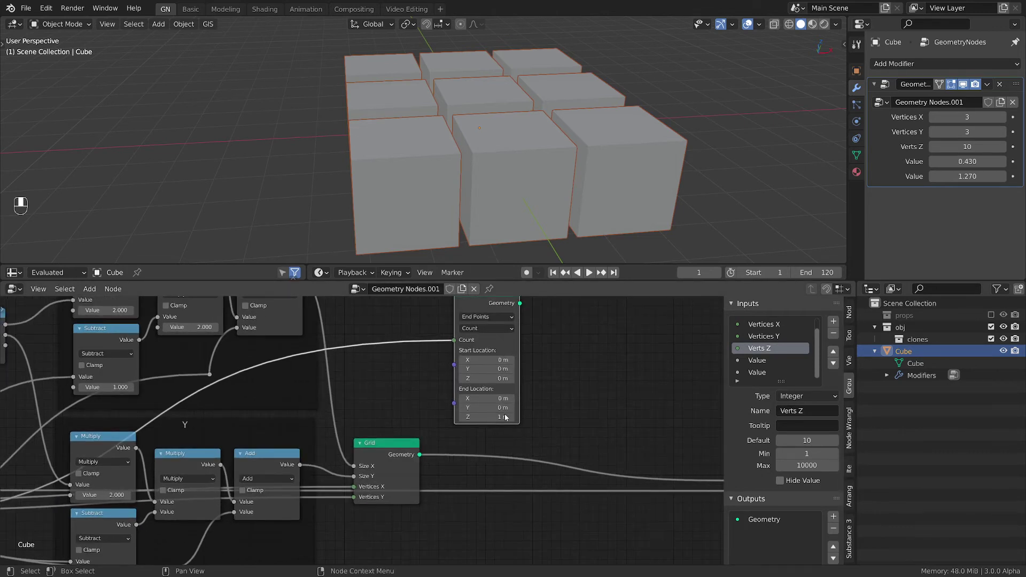
scroll(591, 353, "down", 1)
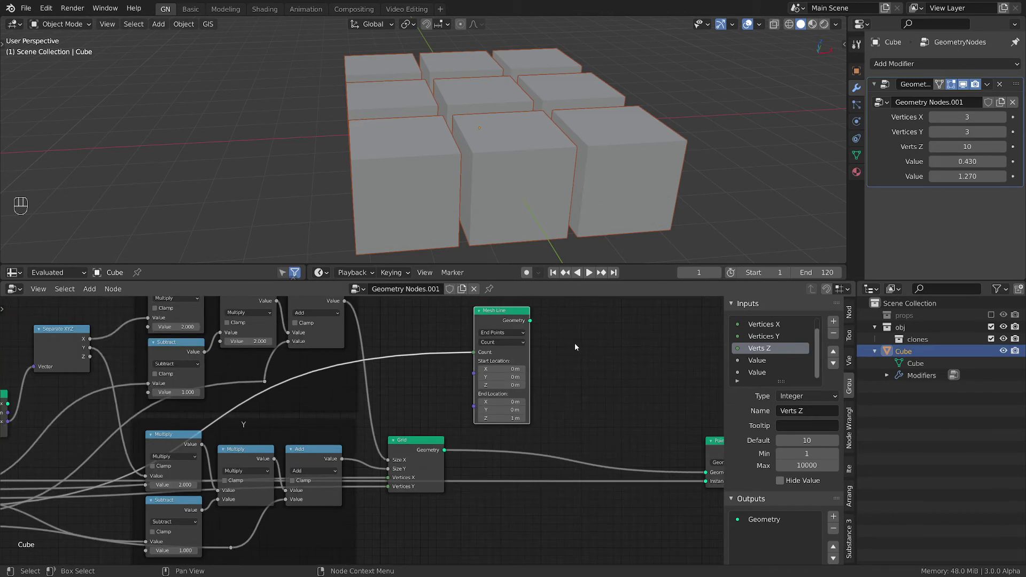
left_click_drag(503, 420, 432, 438)
Step: Move the Point Instance node next to the Grid and insert a duplicate of it before the Group Output
scroll(568, 419, "down", 2)
middle_click_drag(557, 416, 429, 418)
left_click_drag(587, 444, 401, 451)
key("shift+d")
left_click(586, 439)
scroll(477, 408, "up", 1)
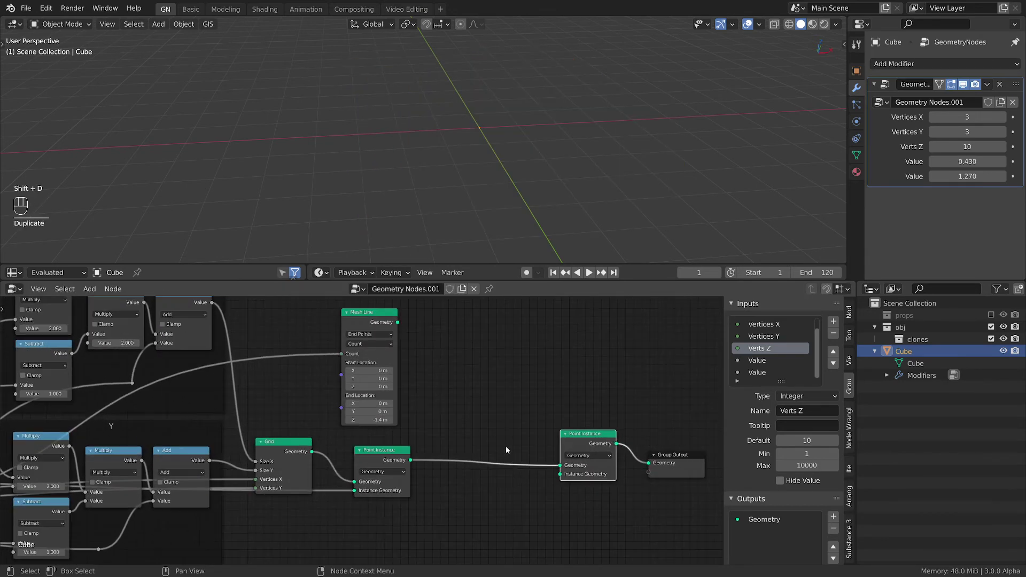
Step: Feed the first Point Instance into the second one's Instance Geometry and the Mesh Line into its Geometry
mouse_move(399, 325)
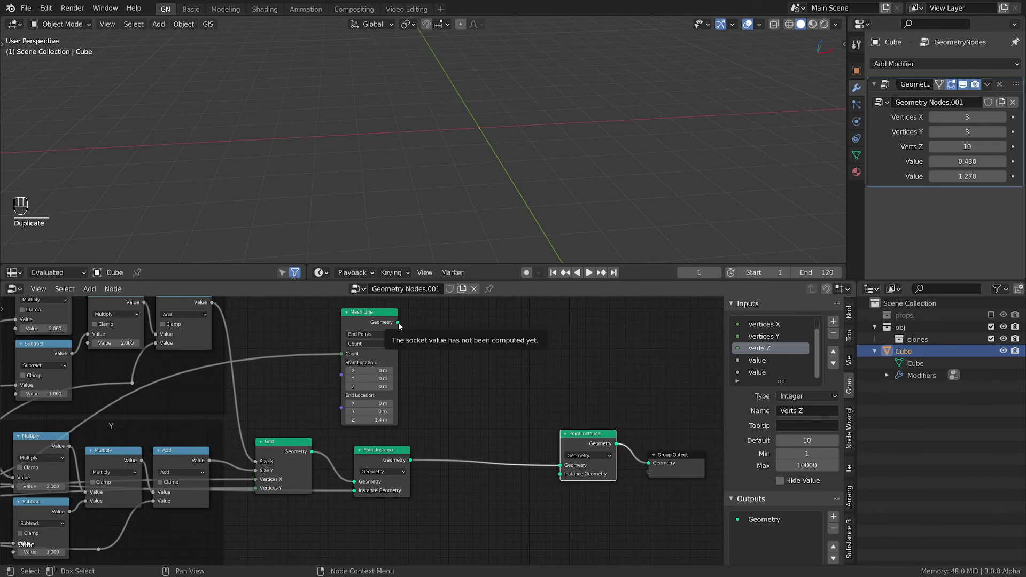
left_click_drag(560, 466, 551, 474)
left_click_drag(397, 326, 559, 465)
scroll(442, 416, "up", 2)
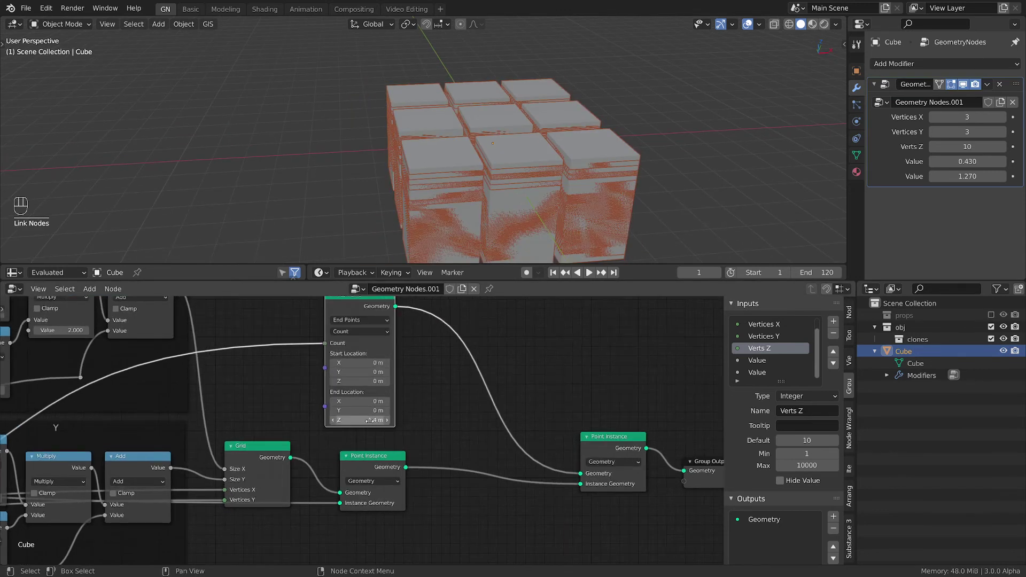
Step: Set the Mesh Line's End Location Z to 6.8 m and shift the node slightly
left_click_drag(366, 420, 463, 419)
scroll(538, 117, "down", 3)
middle_click_drag(538, 118, 563, 181, "shift")
scroll(454, 337, "up", 1)
middle_click_drag(454, 348, 533, 374)
scroll(537, 396, "up", 1)
scroll(542, 403, "down", 1)
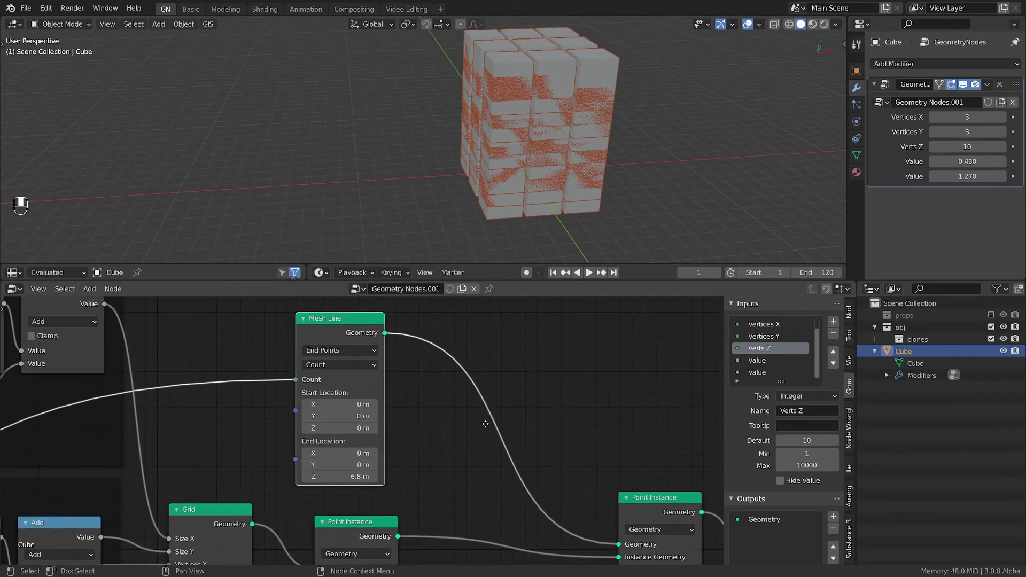
left_click_drag(356, 325, 370, 332)
Step: Duplicate the Y frame's math nodes with their incoming links and place the copy below the first Point Instance
middle_click_drag(247, 383, 483, 344)
scroll(467, 392, "down", 1)
middle_click_drag(467, 391, 463, 333)
scroll(469, 336, "down", 7)
middle_click_drag(461, 368, 397, 401)
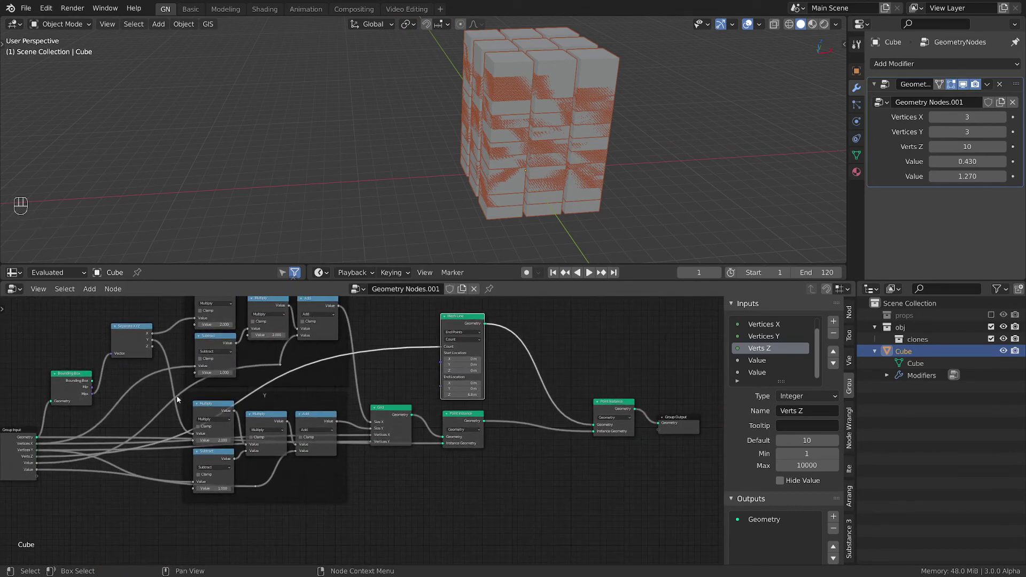
left_click_drag(169, 385, 336, 505)
key("ctrl+shift+d")
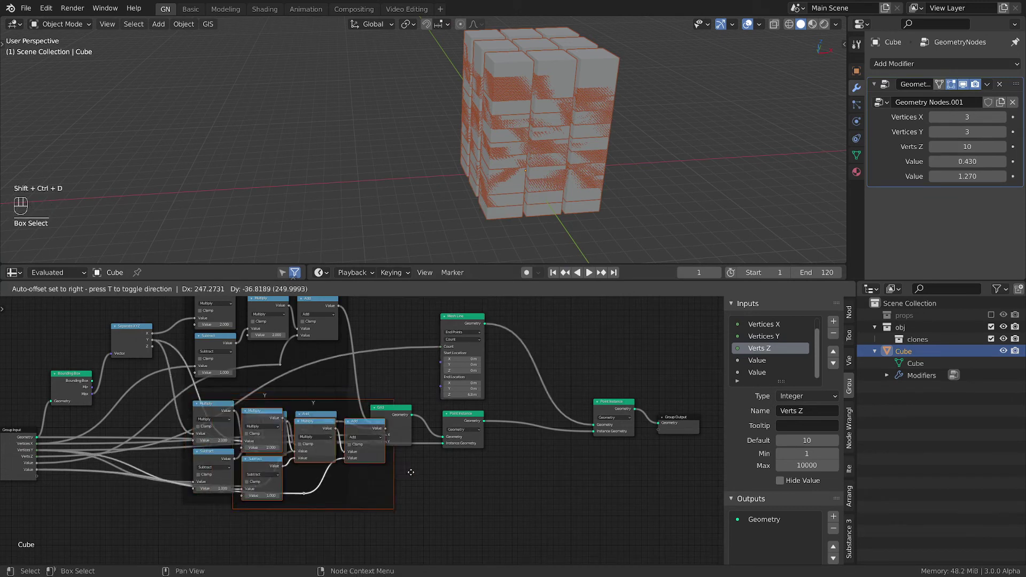
left_click(583, 516)
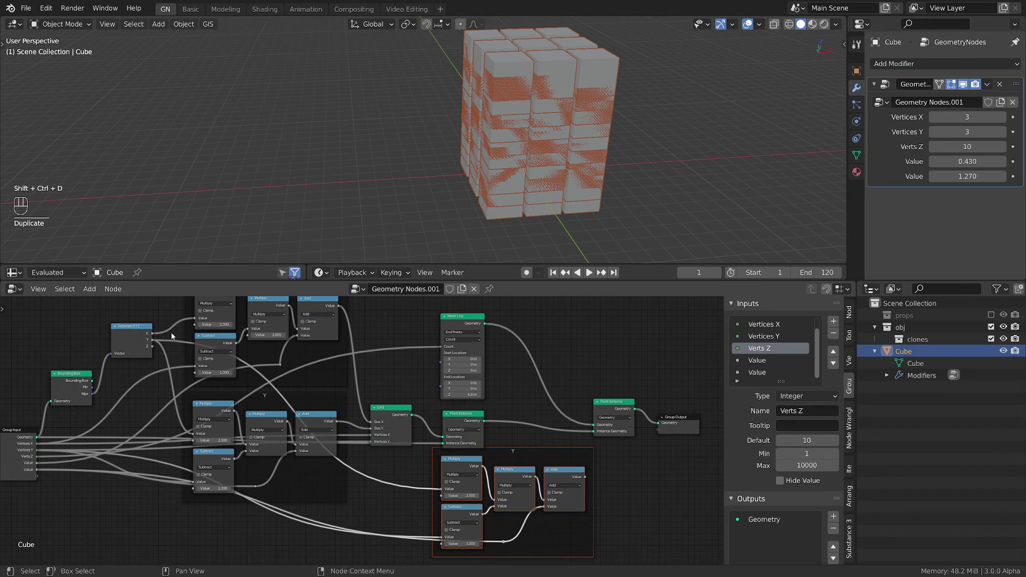
Step: Replace the duplicated frame's Multiply input link with the Z output of Separate XYZ
mouse_move(445, 500)
right_mouse_down("ctrl")
mouse_move(441, 484)
mouse_move(439, 493)
right_mouse_up("ctrl")
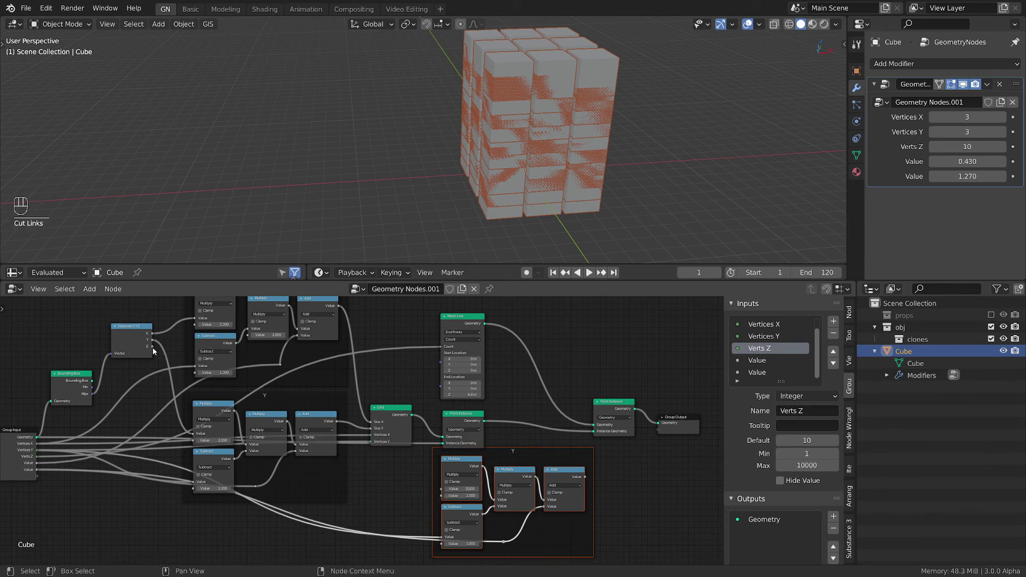
left_click_drag(153, 348, 442, 489)
middle_click_drag(407, 487, 457, 441)
Step: Cut the duplicated frame's remaining Group Input links and connect a new group input to the reroute feeding its Add node
mouse_move(448, 485)
right_mouse_down("ctrl")
mouse_move(428, 497)
mouse_move(460, 507)
right_mouse_up("ctrl")
scroll(472, 504, "up", 1)
middle_click_drag(469, 496, 431, 522)
middle_click_drag(629, 448, 622, 439)
middle_click_drag(380, 485, 469, 463)
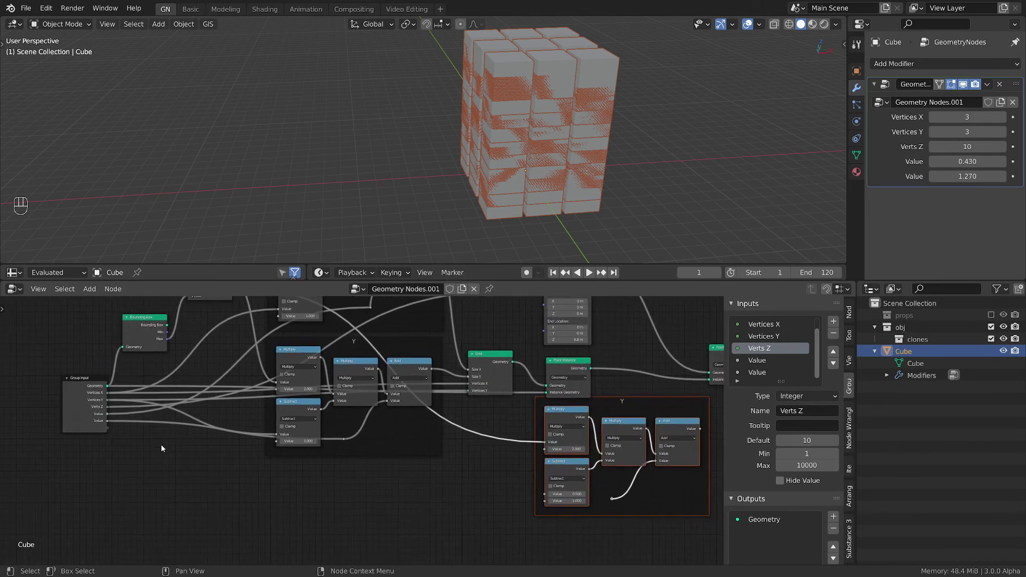
left_click_drag(107, 428, 545, 494)
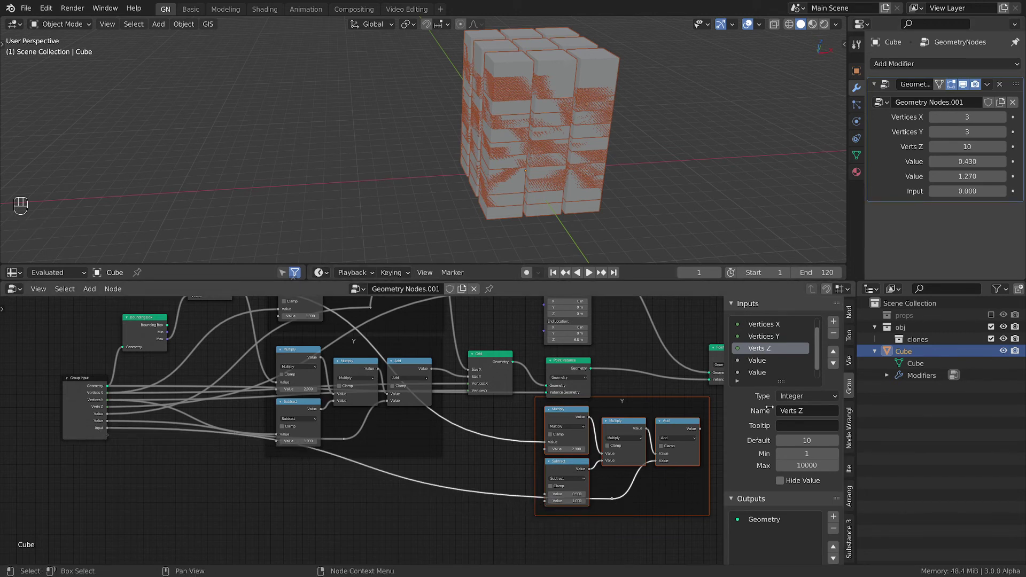
Step: Rename the newly added group input "Ofset Z" and copy its name for reuse
scroll(774, 364, "down", 1)
left_click(771, 372)
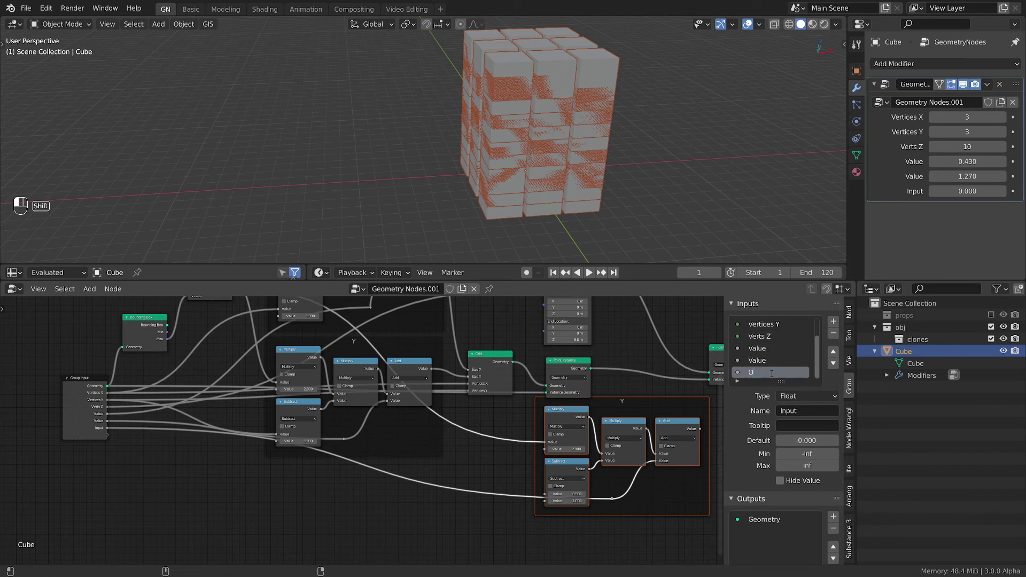
type("OFF")
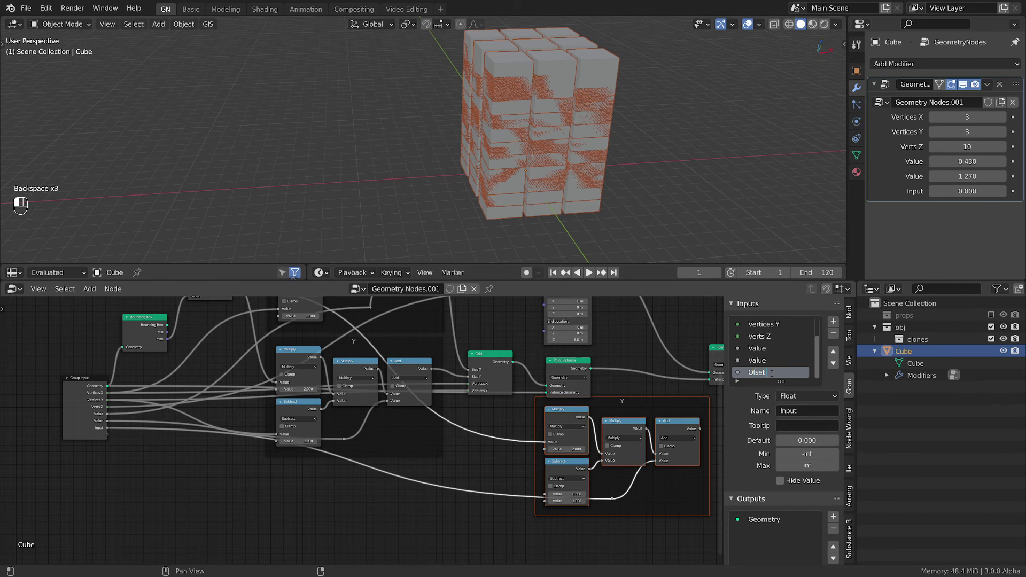
key("ctrl+a")
key("ctrl+c")
key("Return")
Step: Rename the two remaining Value group inputs "Ofset Y" and "Ofset x", starting with the lower one
left_click(766, 360)
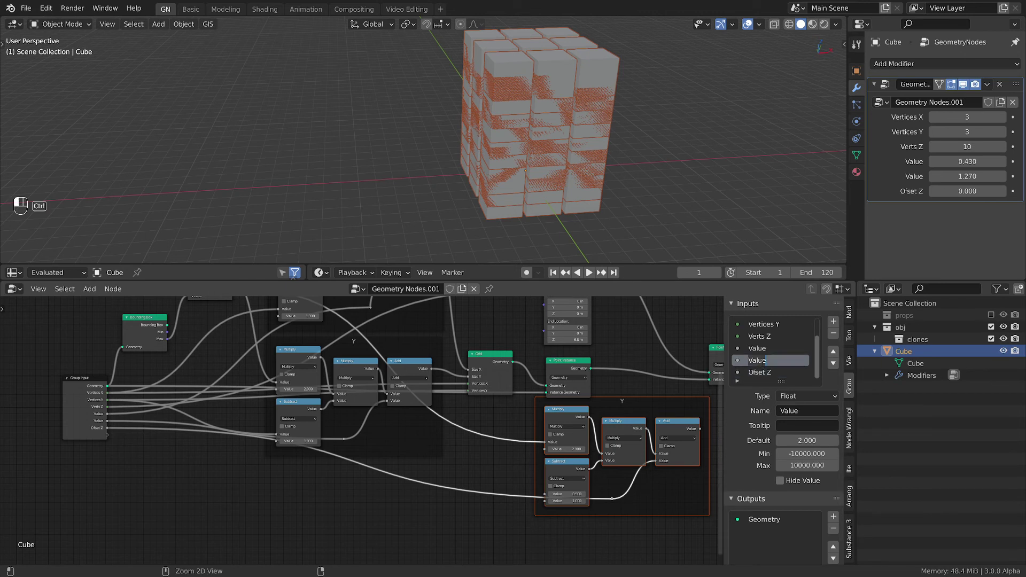
key("ctrl+v")
type("Y")
double_click(759, 348)
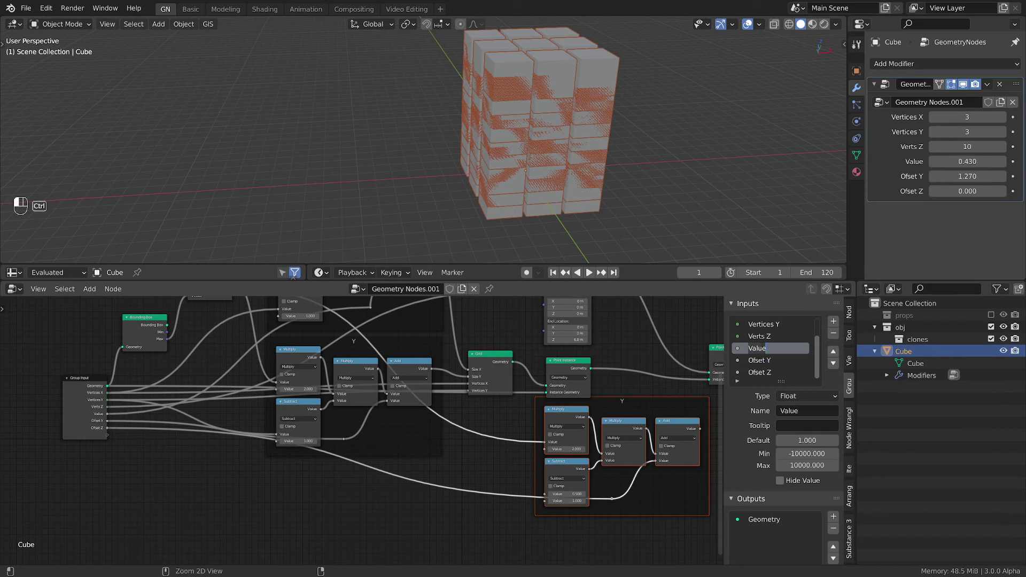
key("ctrl+v")
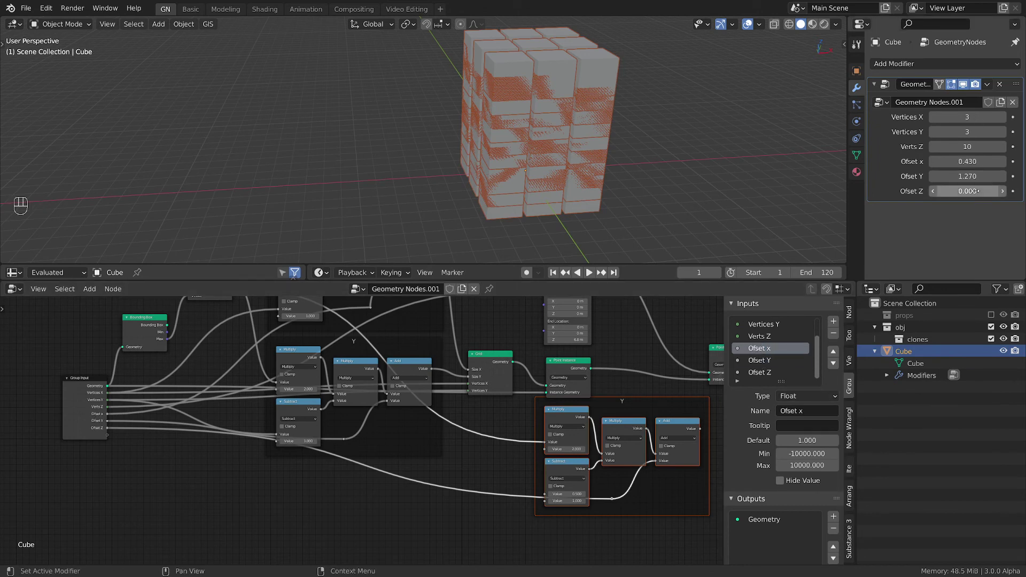
Step: Connect the Verts Z group input to the first value of the duplicated frame's Subtract node
middle_click_drag(380, 463, 336, 463)
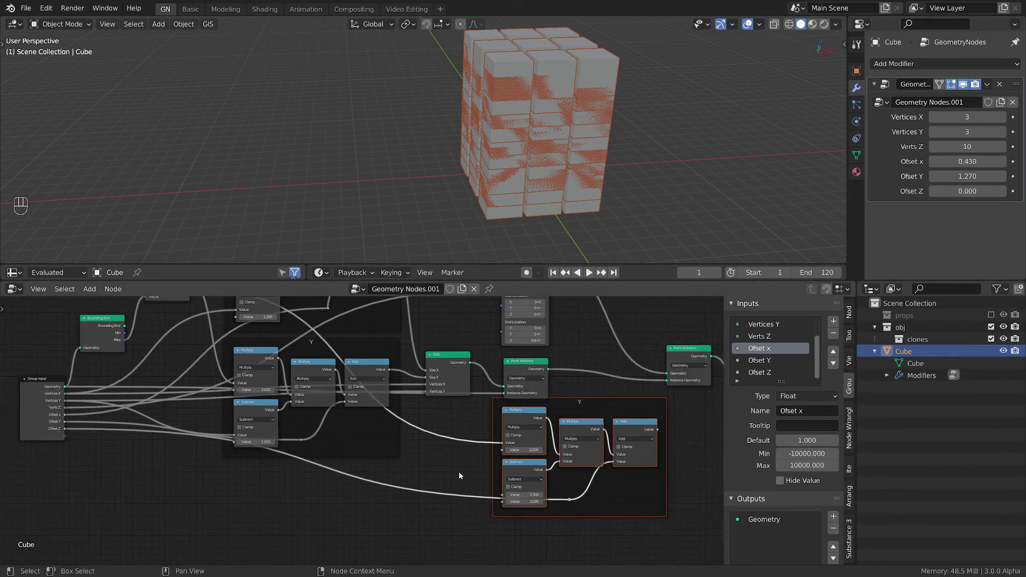
middle_click_drag(456, 473, 454, 476)
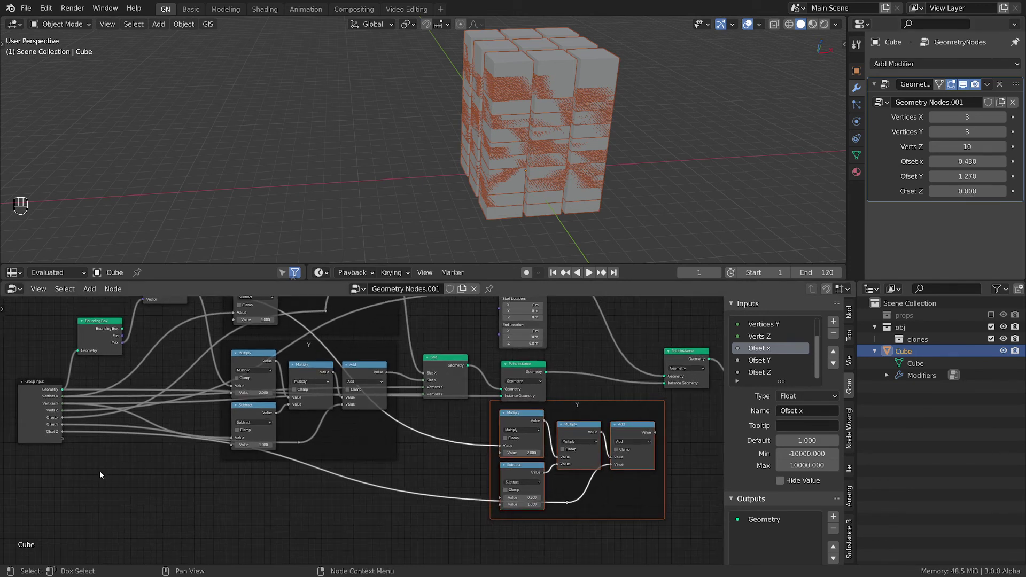
left_click_drag(63, 412, 499, 498)
middle_click_drag(560, 456, 417, 487)
middle_click_drag(515, 463, 502, 500)
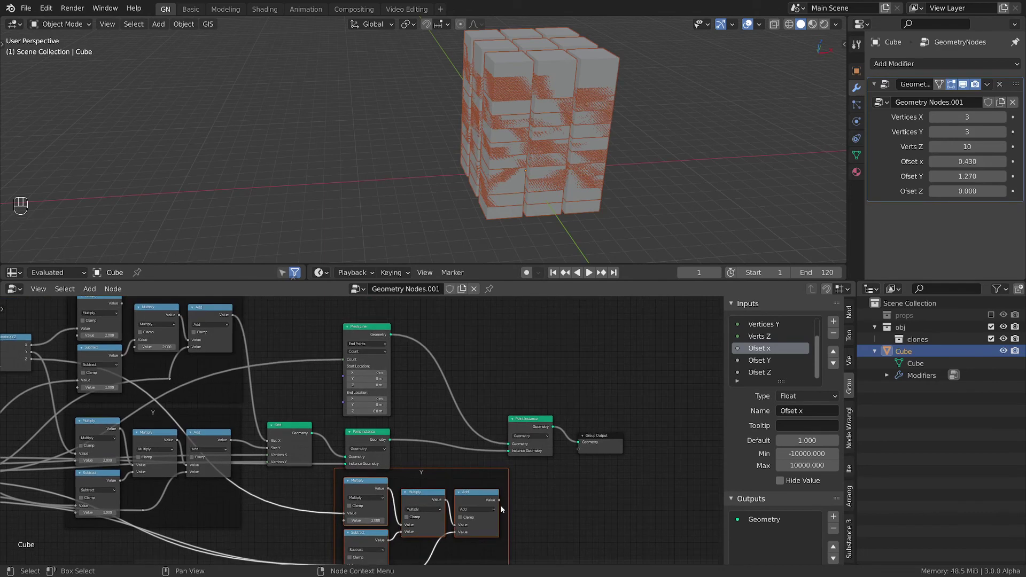
Step: Move the Mesh Line, second Point Instance and Group Output nodes further along, then hide the node sidebar and widen the node editor
left_click_drag(358, 320, 633, 457)
key("g")
left_click(676, 469)
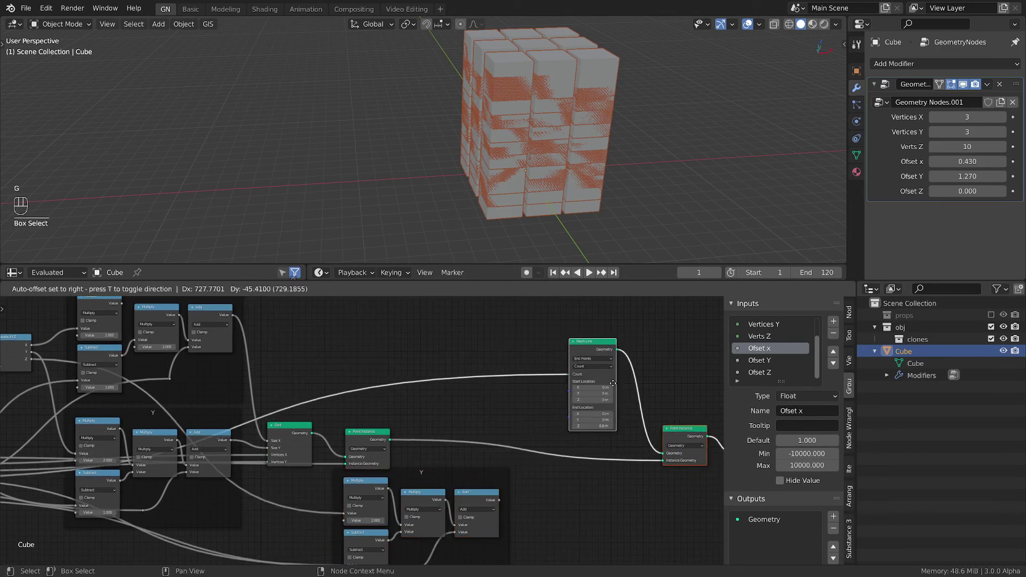
key("n")
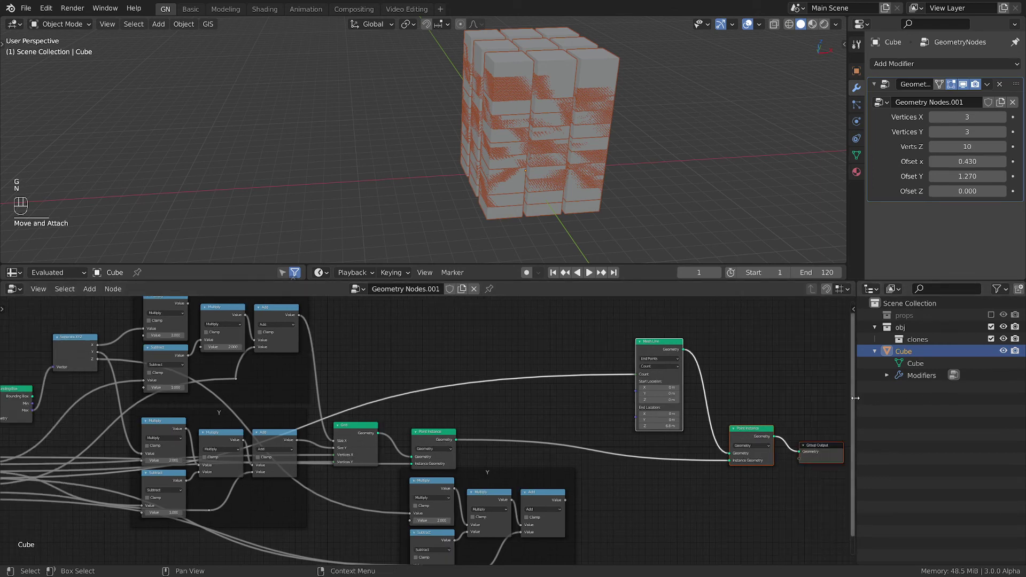
left_click_drag(855, 397, 1014, 402)
Step: Add a Combine XYZ node before the Mesh Line and connect its Vector output to the line's End Location
scroll(734, 414, "up", 6)
middle_click_drag(571, 353, 565, 323)
key("ctrl+a")
type("com")
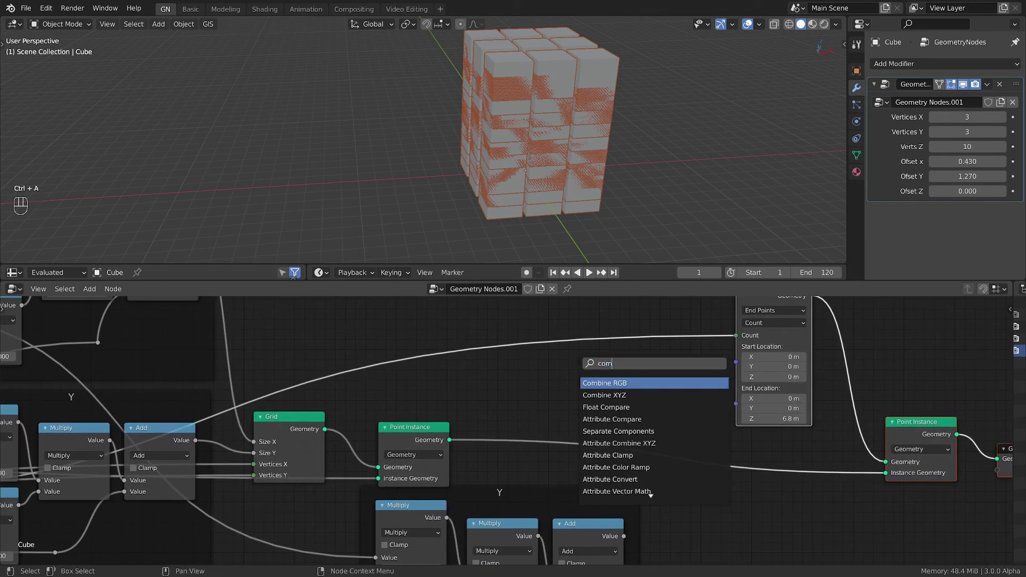
key("Down")
key("Return")
left_click(732, 408)
left_click_drag(686, 373, 729, 403)
Step: Connect the duplicated frame's Add node output to the Z input of the Combine XYZ node
middle_click_drag(678, 441, 684, 388)
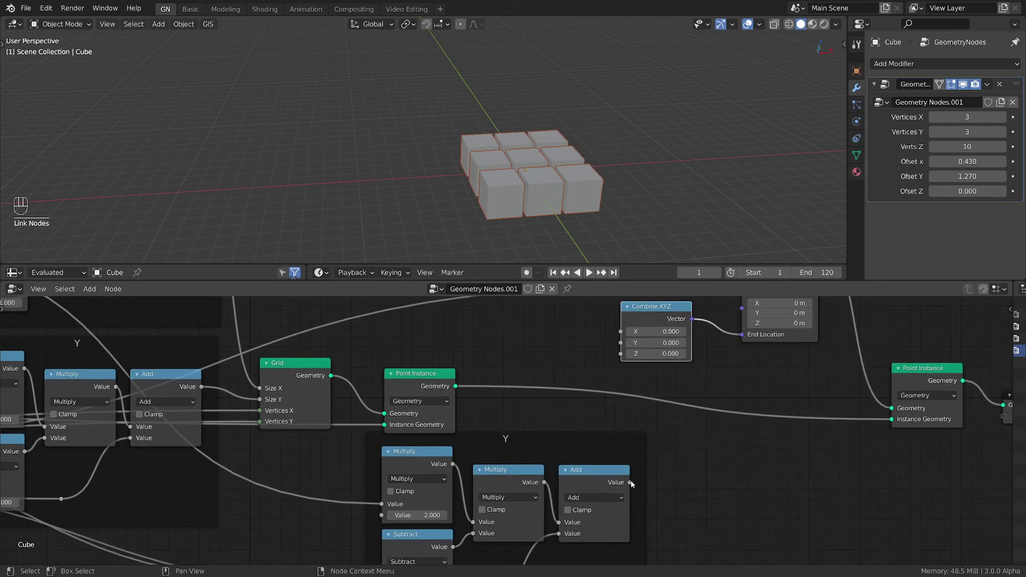
left_click_drag(630, 483, 621, 353)
mouse_move(545, 191)
middle_mouse_down("shift")
mouse_move(570, 190)
mouse_move(555, 201)
middle_mouse_up("shift")
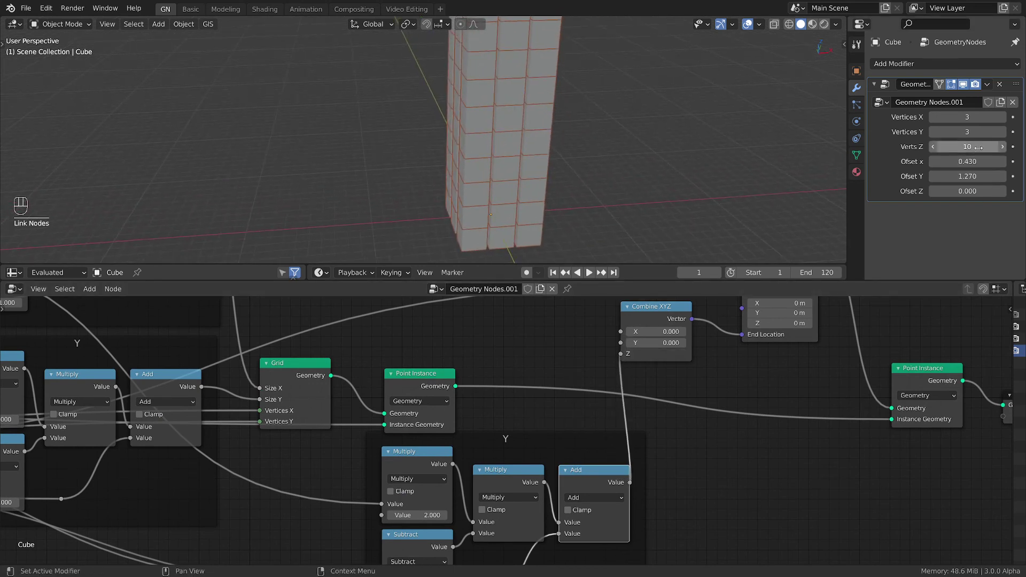
Step: Set the modifier's Verts Z to 4 and Ofset Z to 0.1
left_click_drag(979, 146, 957, 147)
middle_click_drag(659, 169, 561, 171)
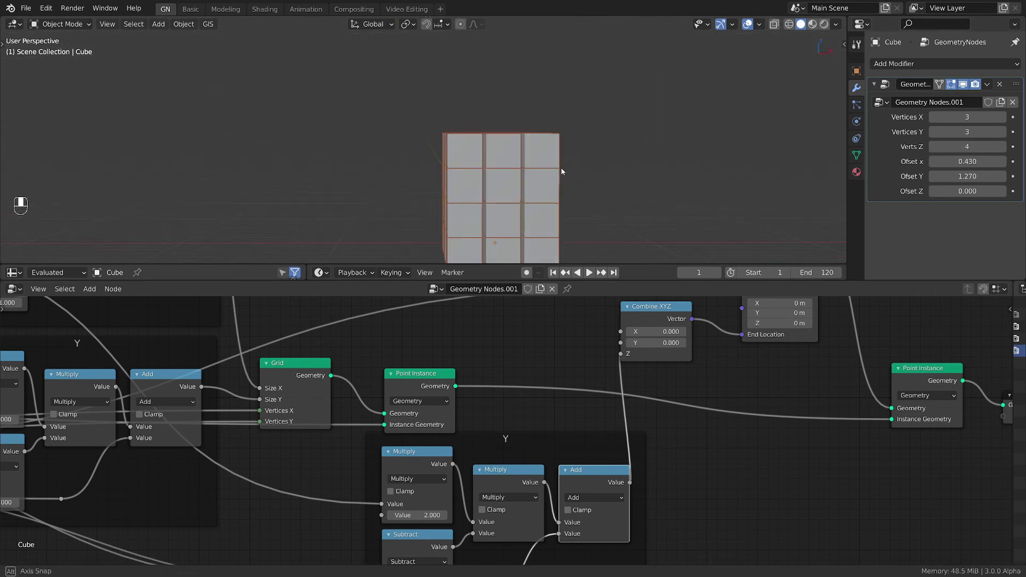
mouse_move(970, 191)
left_mouse_down()
mouse_move(986, 191)
mouse_move(975, 191)
left_mouse_up()
left_click(974, 192)
type("0.41")
type("0.1")
key("Return")
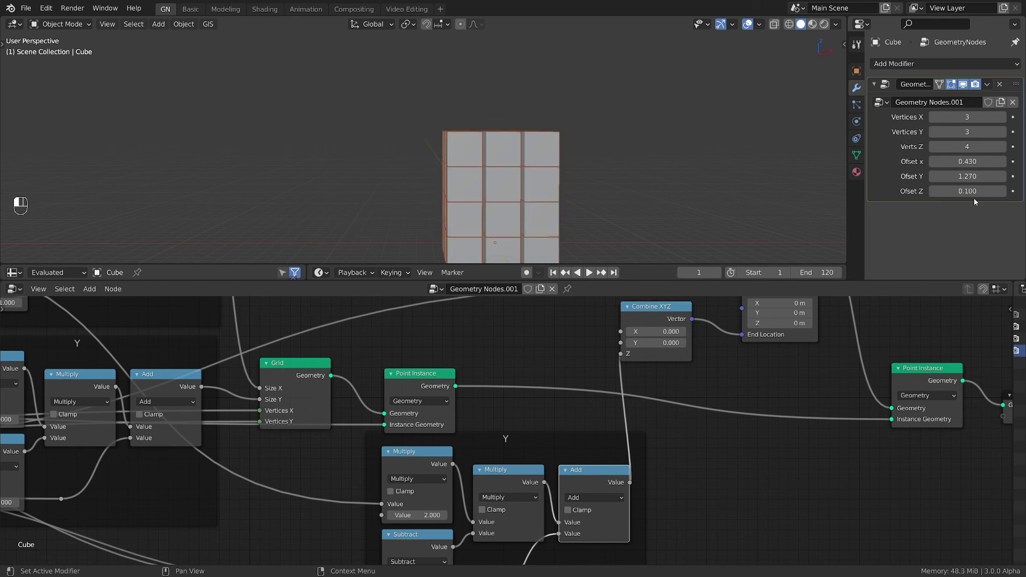
Step: Set the modifier's Ofset Y and Ofset x to 0.1 each
left_click(980, 176)
type("0.1")
key("Return")
double_click(965, 160)
key("BackSpace")
type("0.1")
key("Return")
middle_click_drag(535, 187, 586, 174)
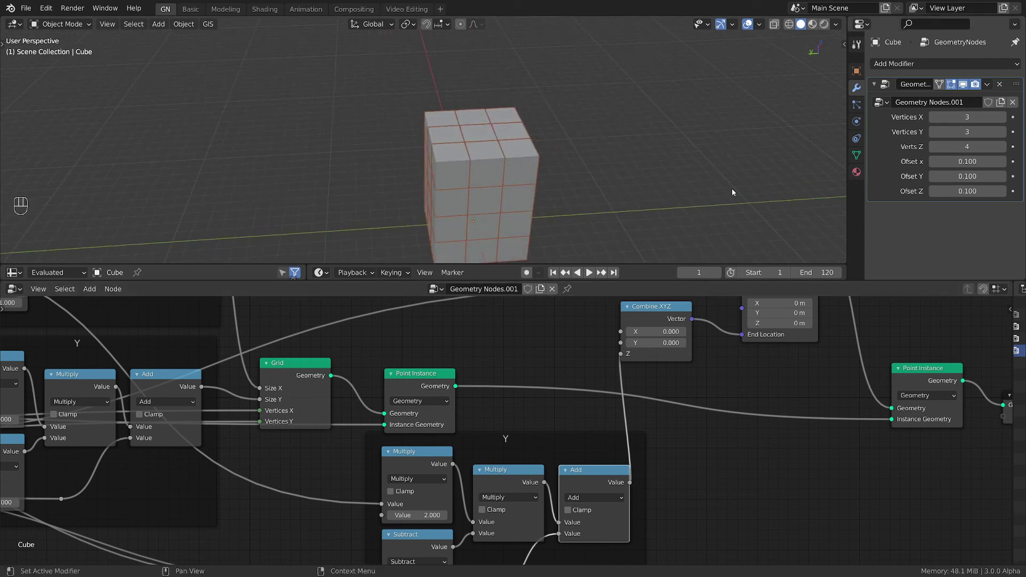
Step: Change the array counts to 16 for Vertices X, 10 for Vertices Y and 13 for Verts Z
middle_click_drag(130, 392, 505, 420)
middle_click_drag(153, 465, 215, 445)
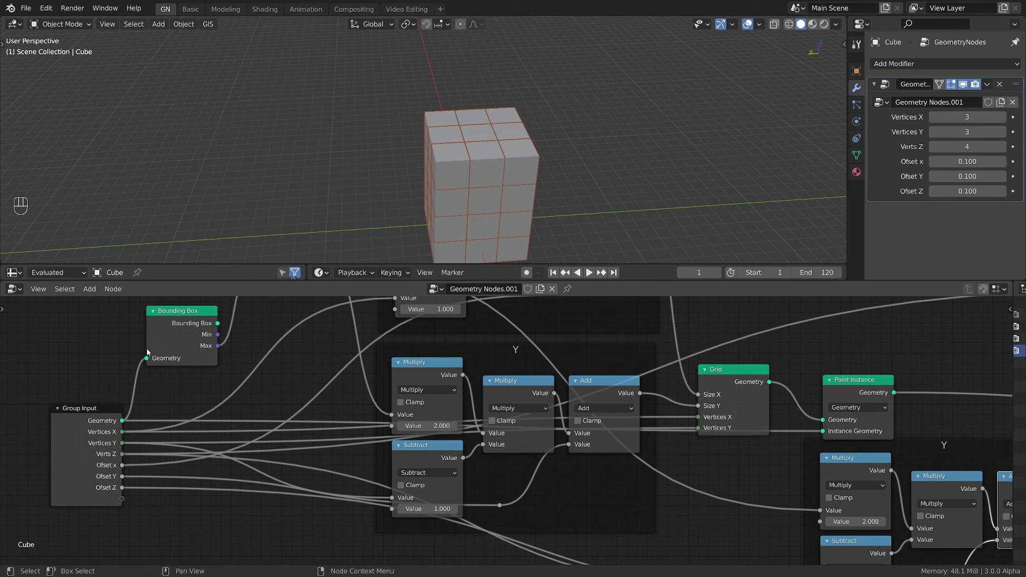
middle_click_drag(498, 174, 524, 139)
left_click_drag(964, 117, 999, 147)
scroll(662, 145, "down", 2)
scroll(663, 145, "down", 8)
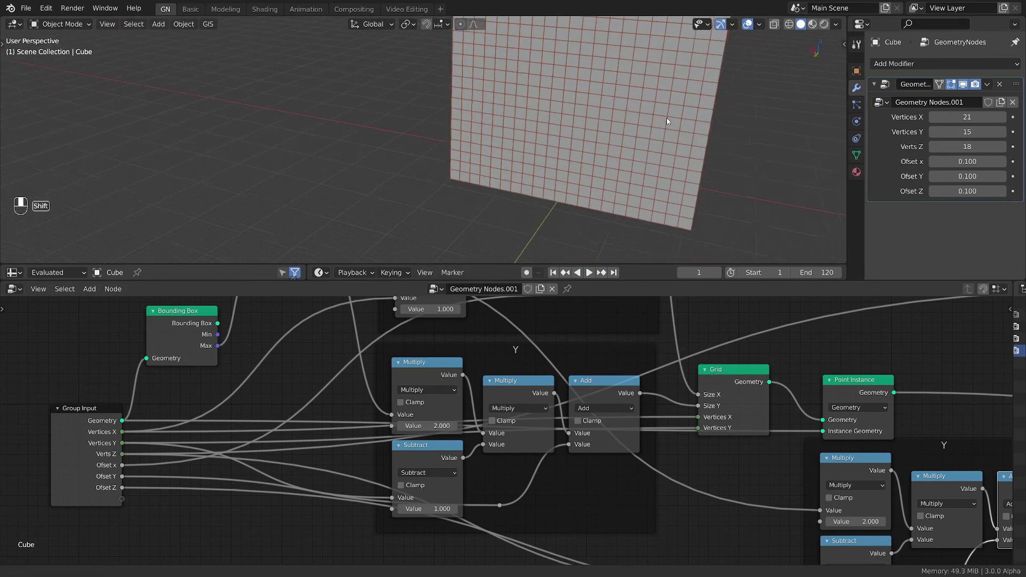
middle_click_drag(601, 133, 512, 130)
scroll(648, 101, "up", 2)
left_click_drag(953, 118, 947, 146)
middle_click_drag(614, 155, 662, 152)
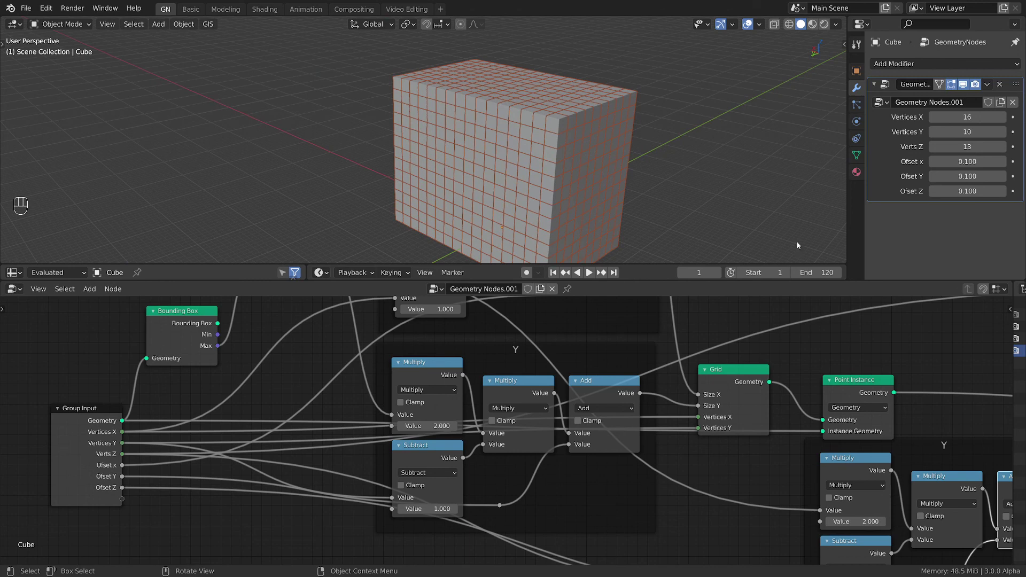
middle_click_drag(526, 143, 541, 122)
middle_click_drag(655, 166, 610, 164)
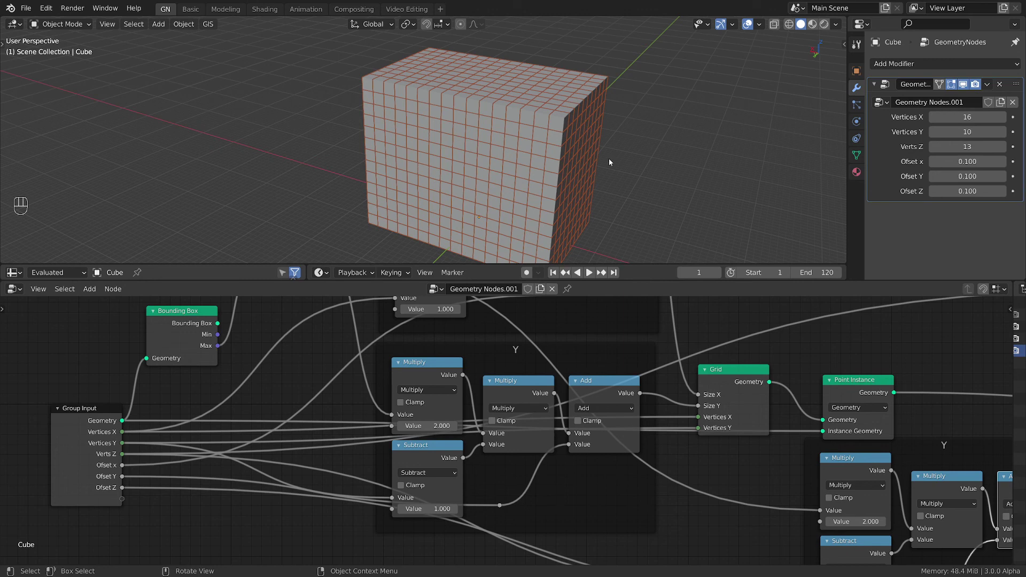
scroll(457, 144, "down", 2)
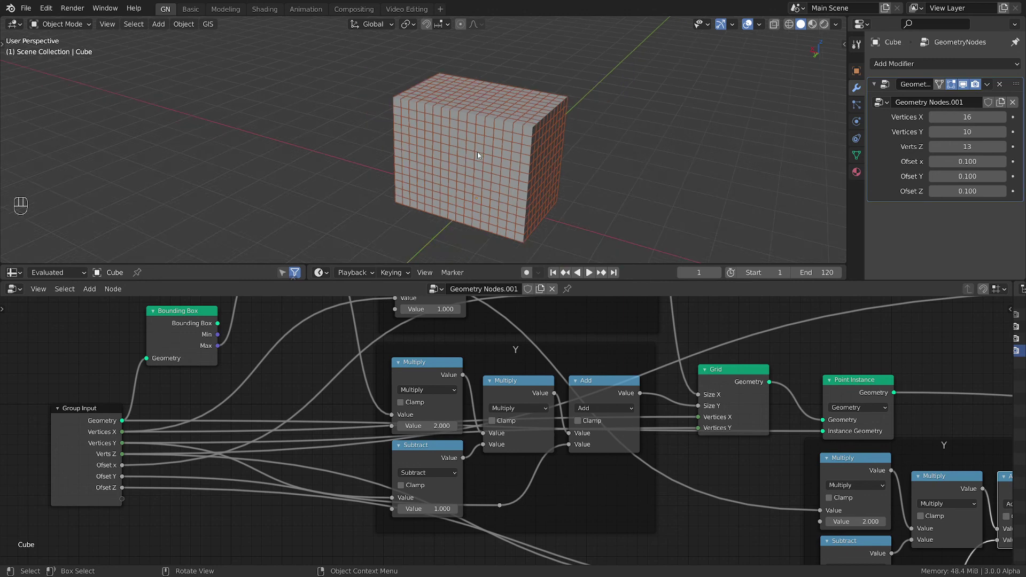
middle_click_drag(476, 152, 411, 138)
middle_click_drag(540, 167, 451, 163)
scroll(451, 162, "up", 4)
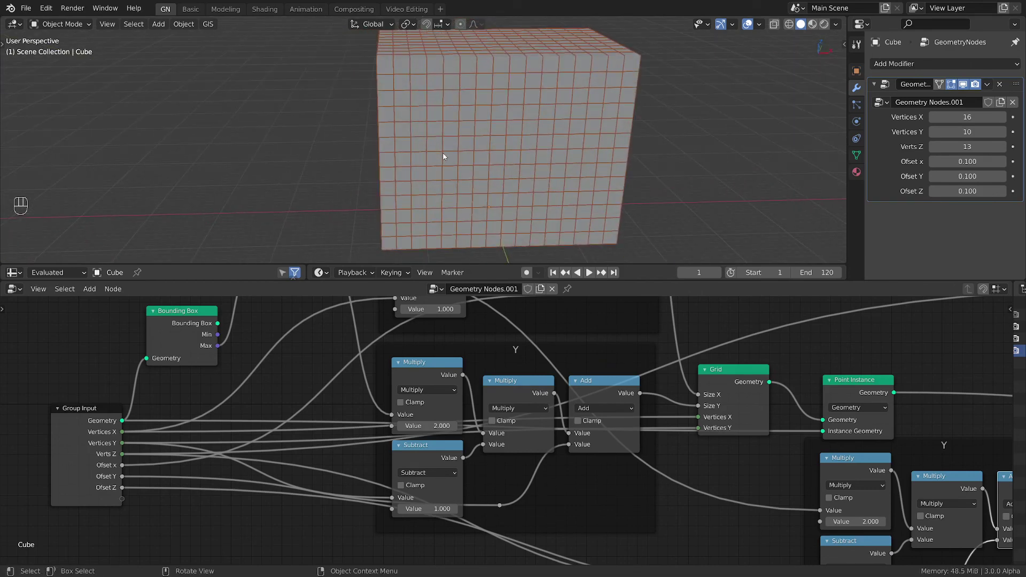